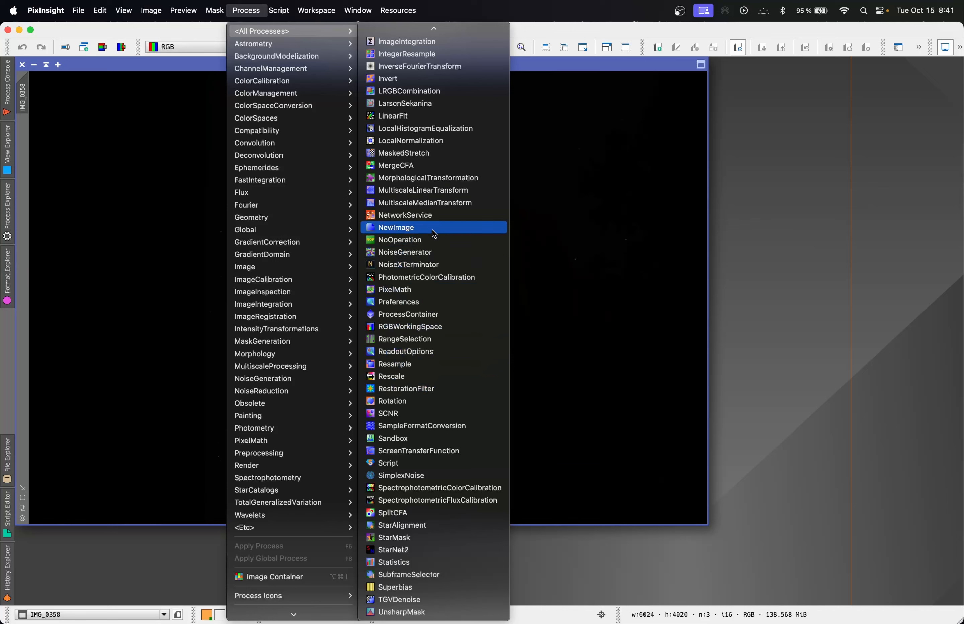
Step: Open the ScreenTransferFunction process from the full process list and place its window beside the image
scroll(468, 65, up, 7)
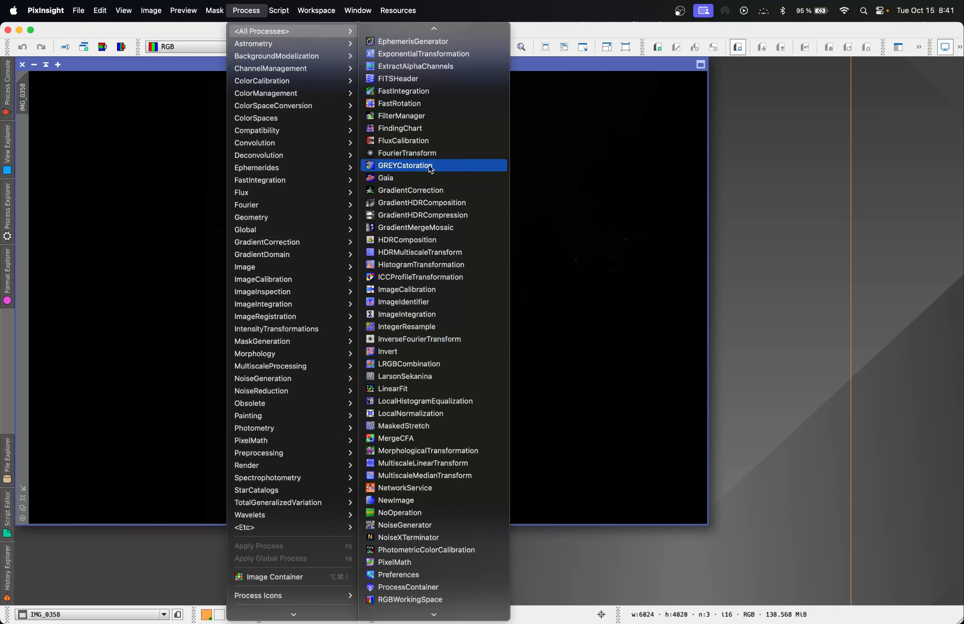
scroll(431, 166, up, 13)
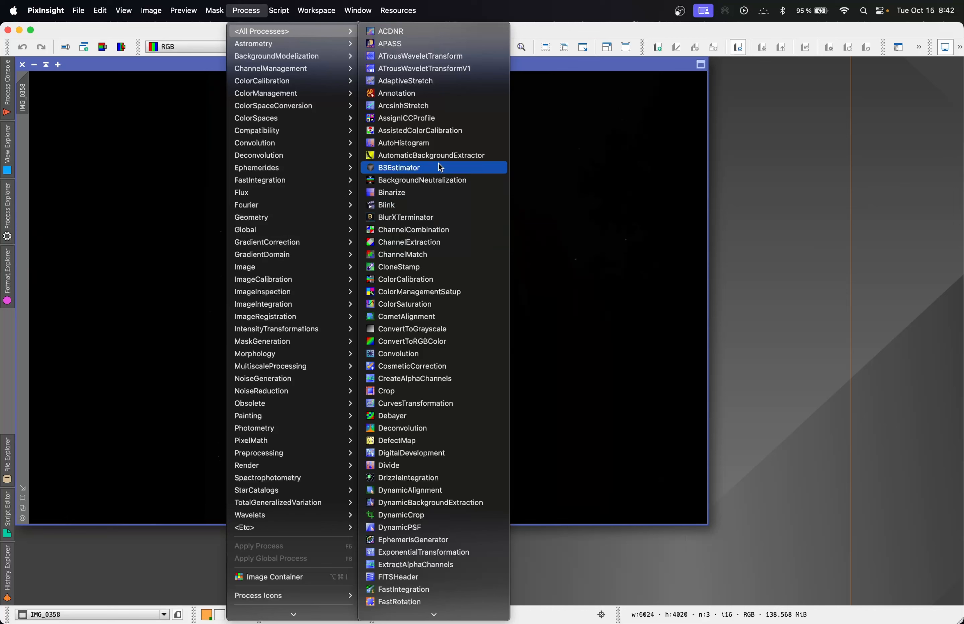
text(scr)
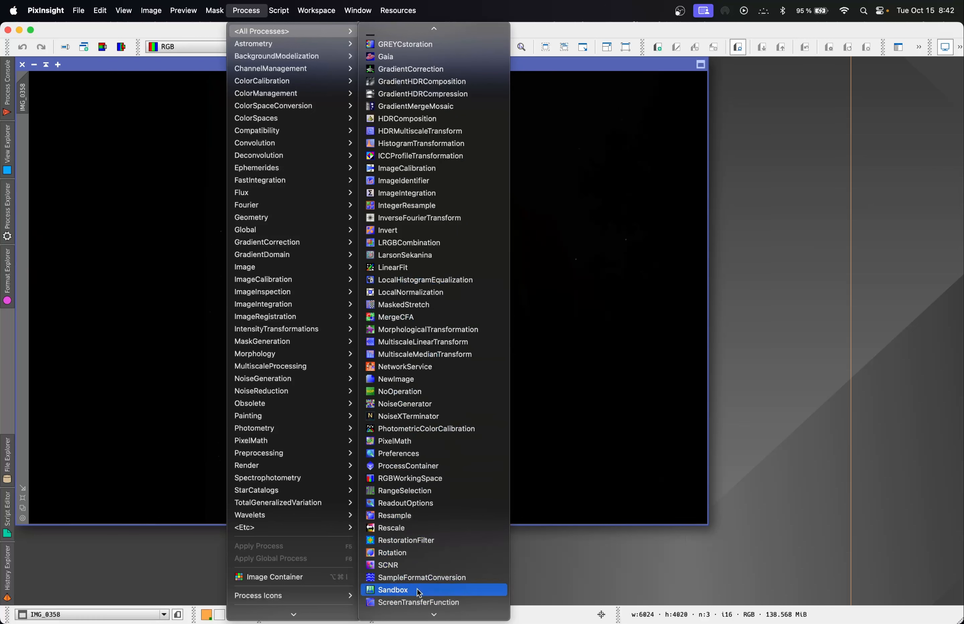
click(419, 603)
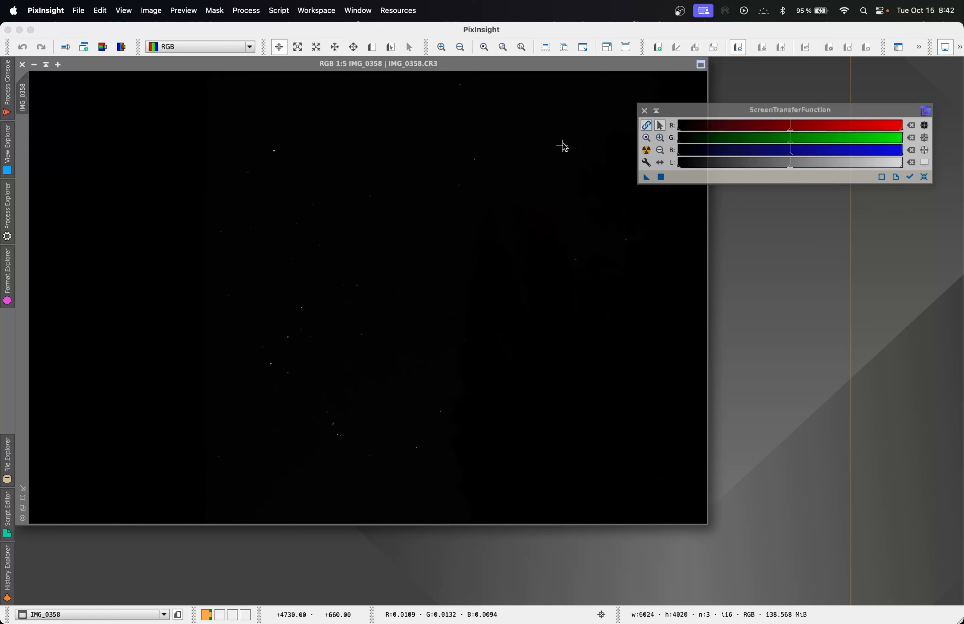
drag(738, 115, 743, 107)
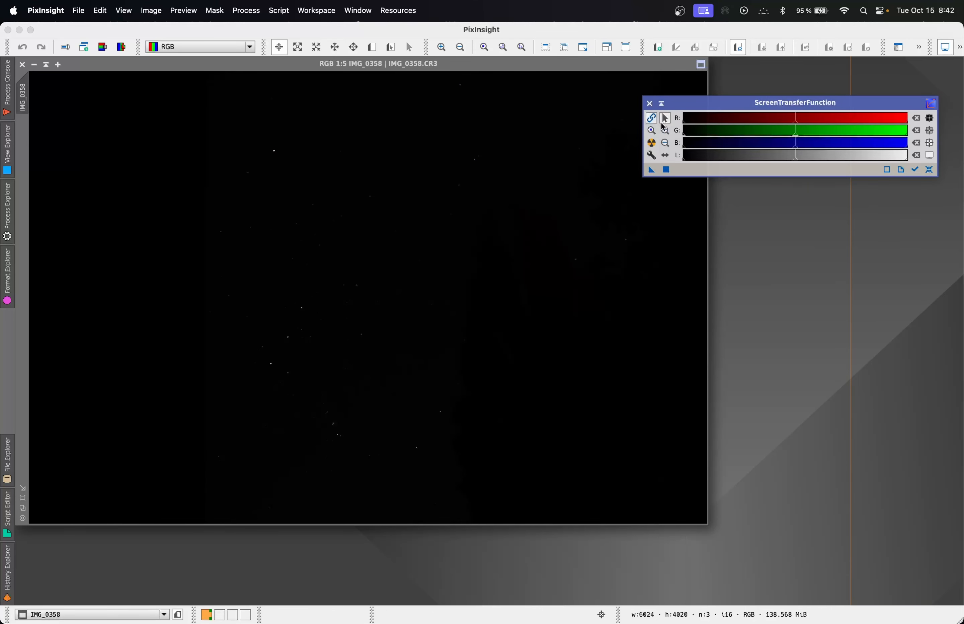
Step: Unlink the RGB channels in ScreenTransferFunction and apply an auto stretch to the IMG_0358 display
click(652, 118)
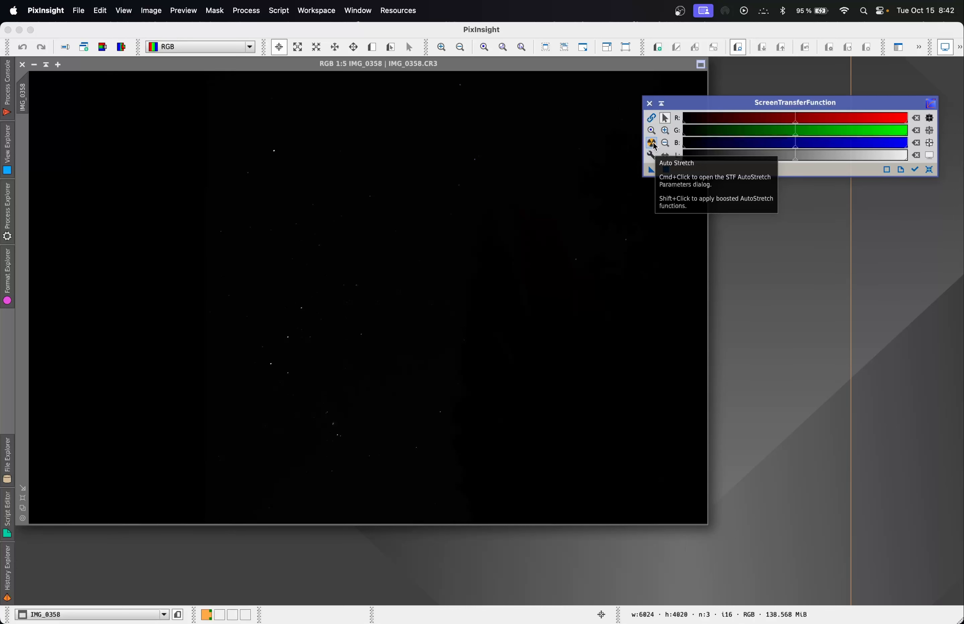
click(653, 144)
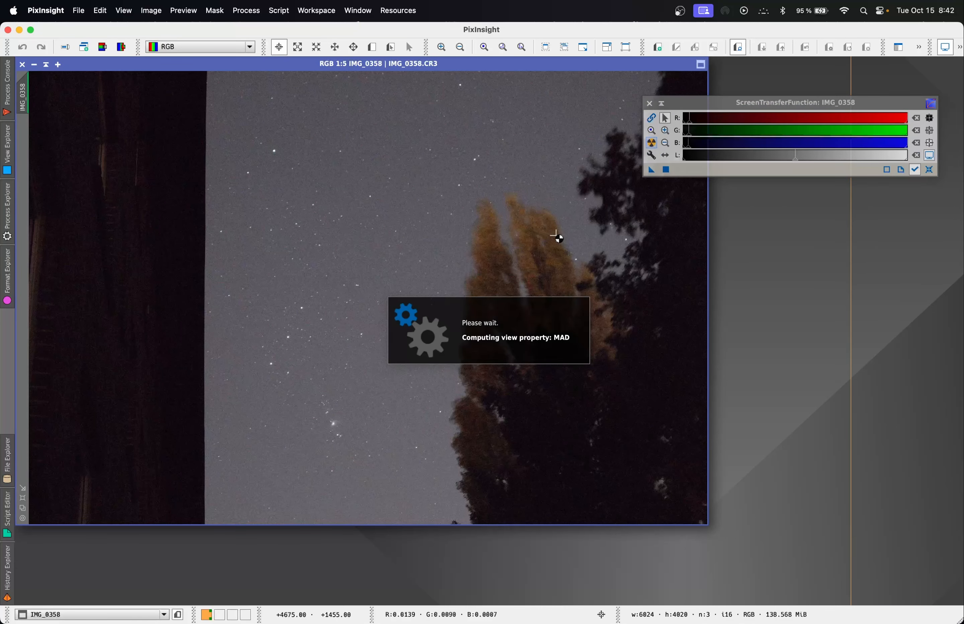
click(753, 104)
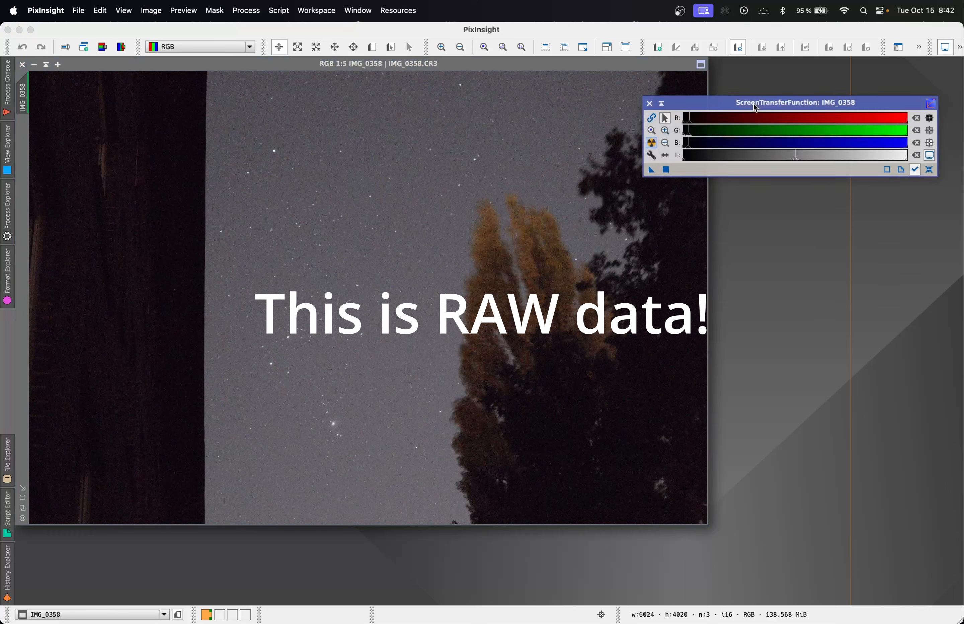
drag(754, 104, 762, 100)
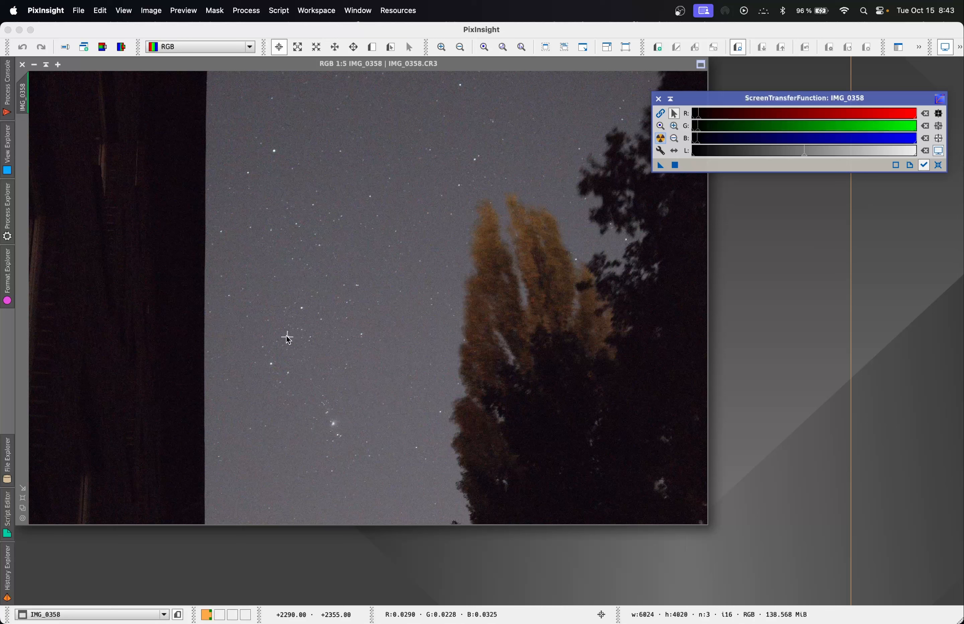
Step: Examine the bright nebula in the lower part of the stretched star field at up to 3:1 magnification
click(310, 337)
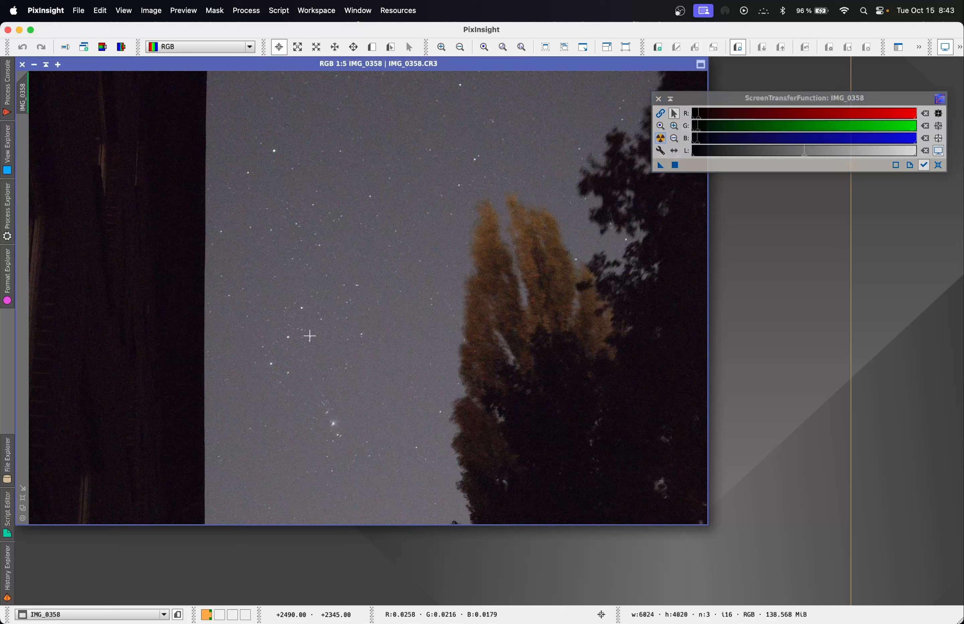
scroll(309, 337, up, 3)
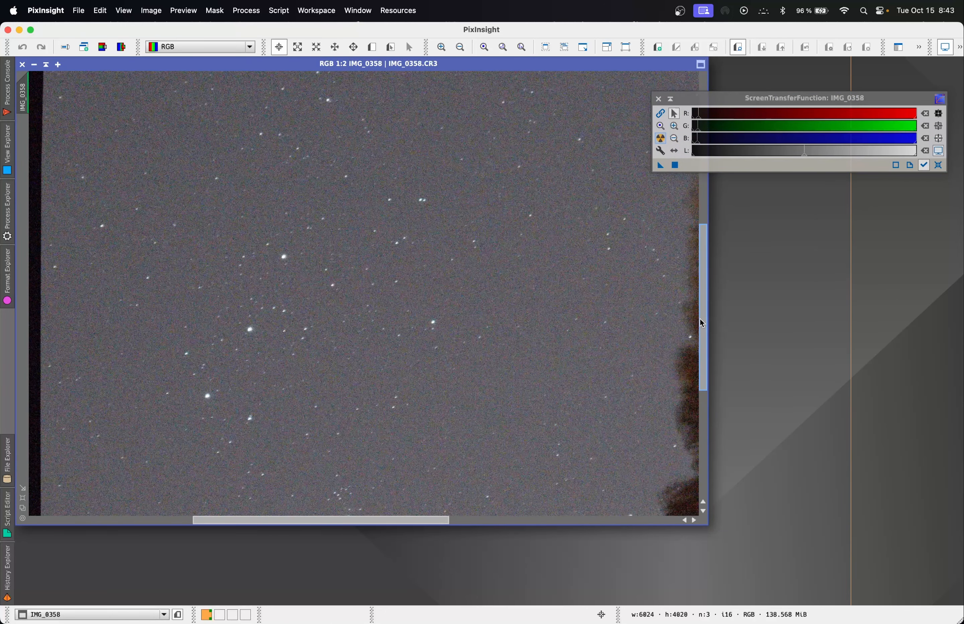
drag(700, 323, 700, 388)
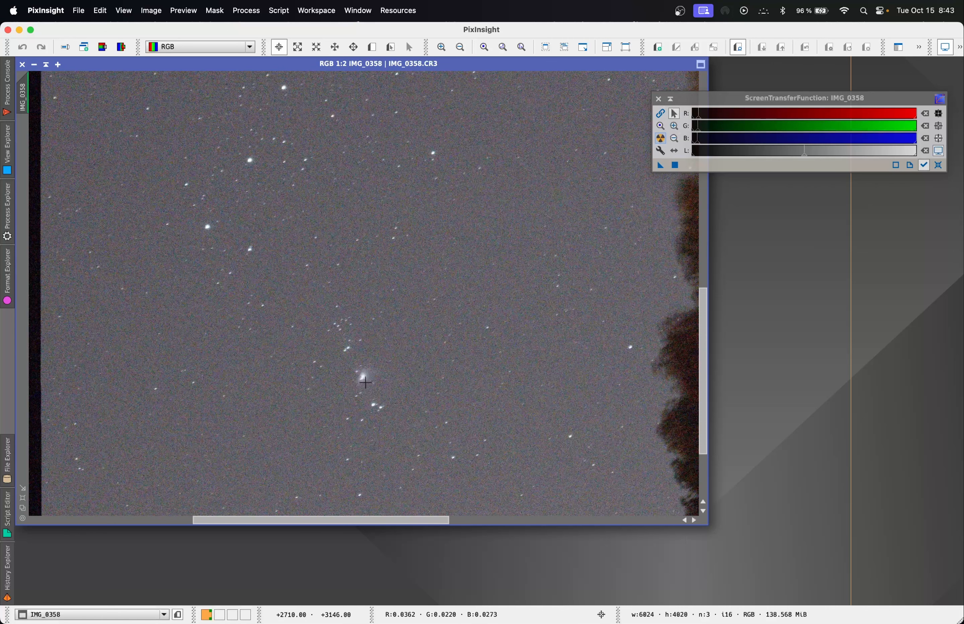
scroll(365, 378, up, 1)
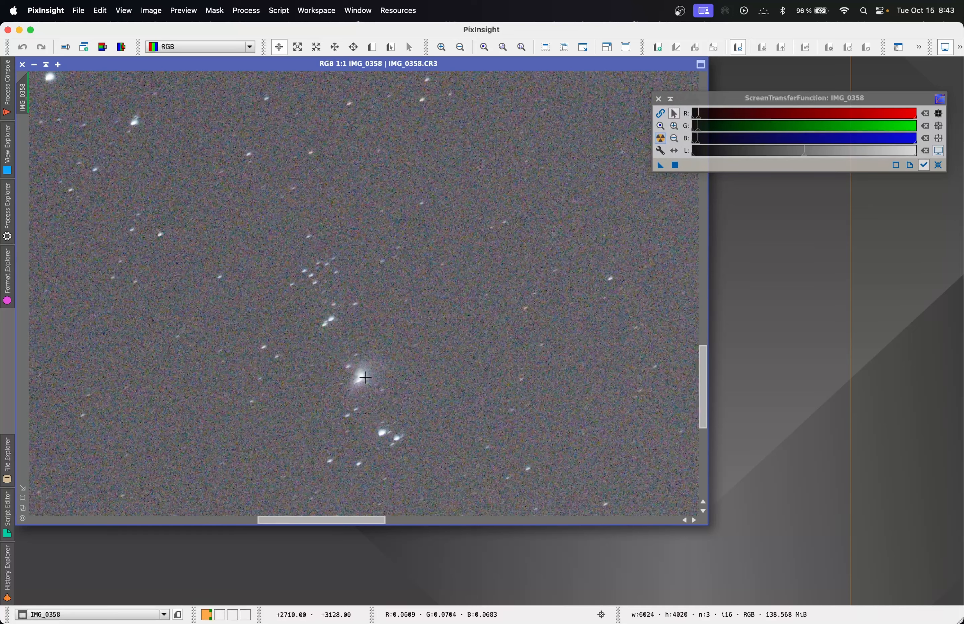
scroll(365, 377, up, 2)
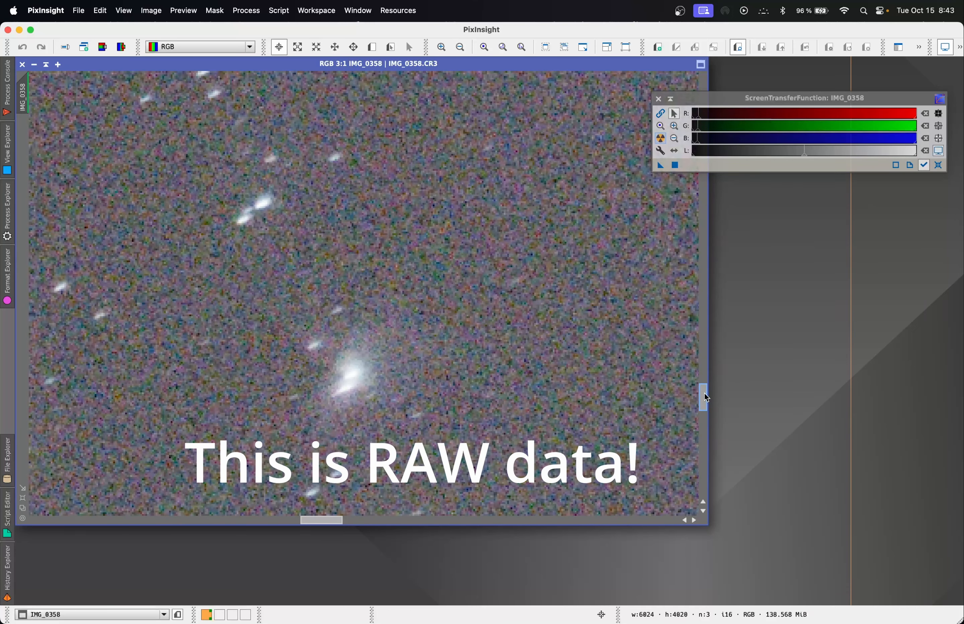
drag(705, 393, 705, 398)
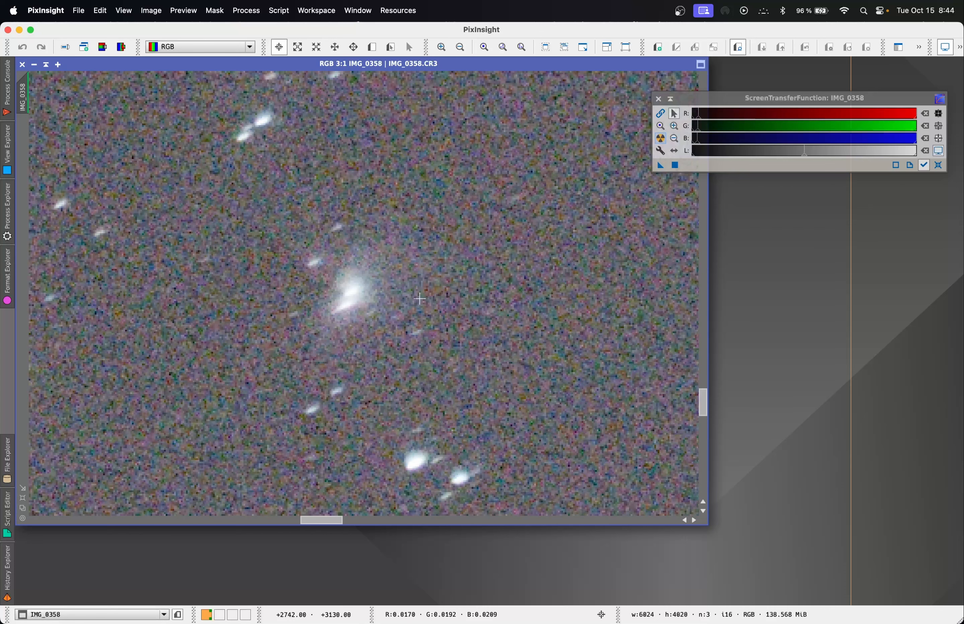
Step: Examine the shapes of the bright stars above the nebula at up to 4:1, and fit the whole image in view again
scroll(421, 300, down, 3)
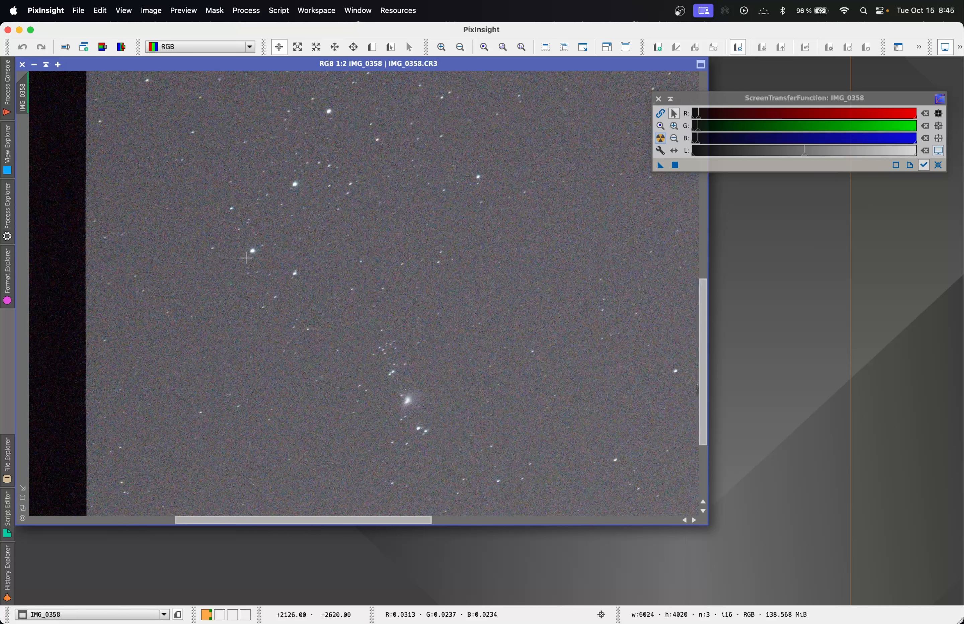
scroll(235, 261, up, 3)
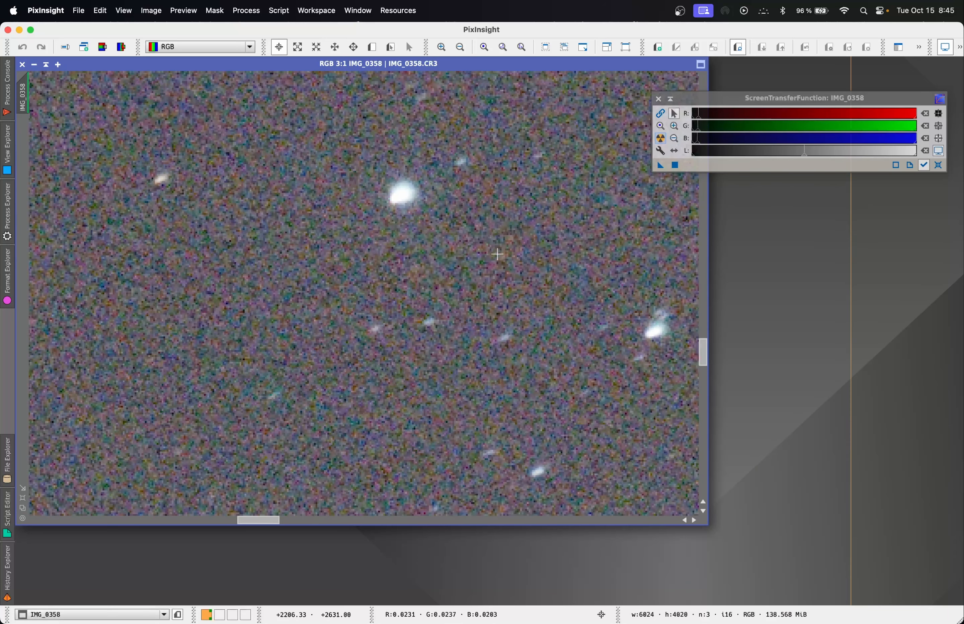
scroll(473, 332, up, 3)
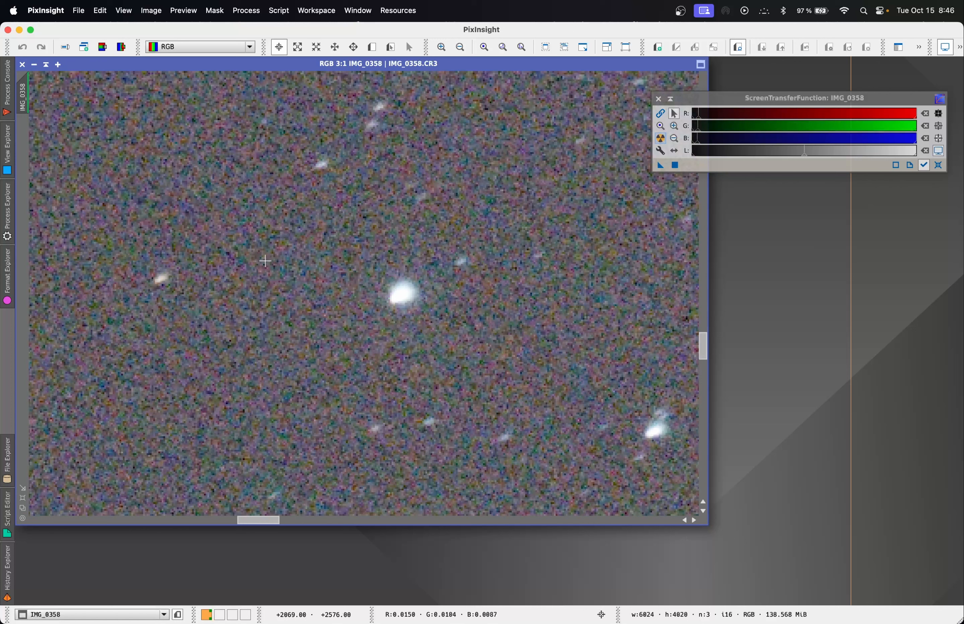
scroll(474, 335, up, 1)
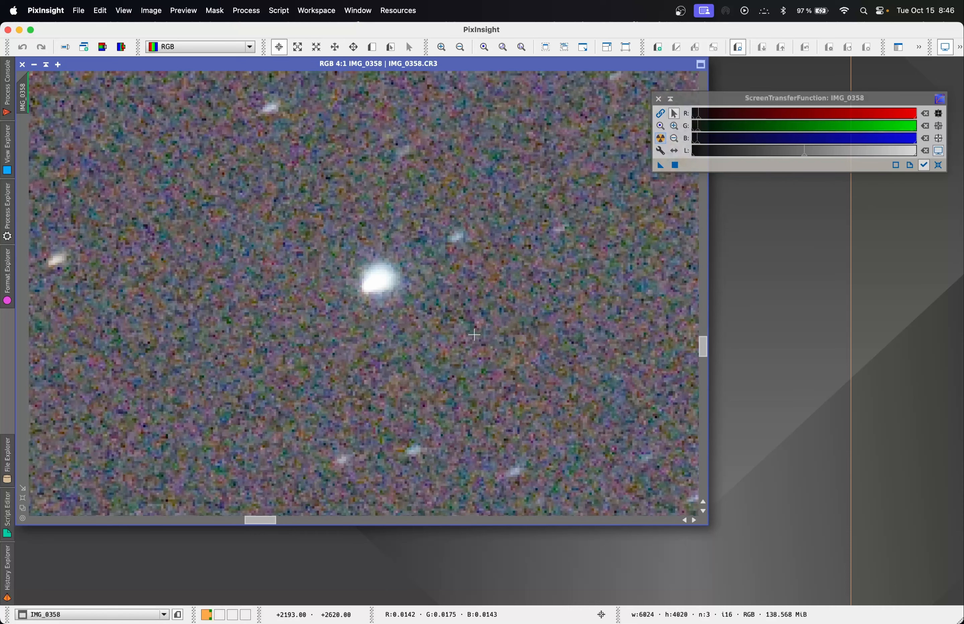
scroll(474, 334, down, 3)
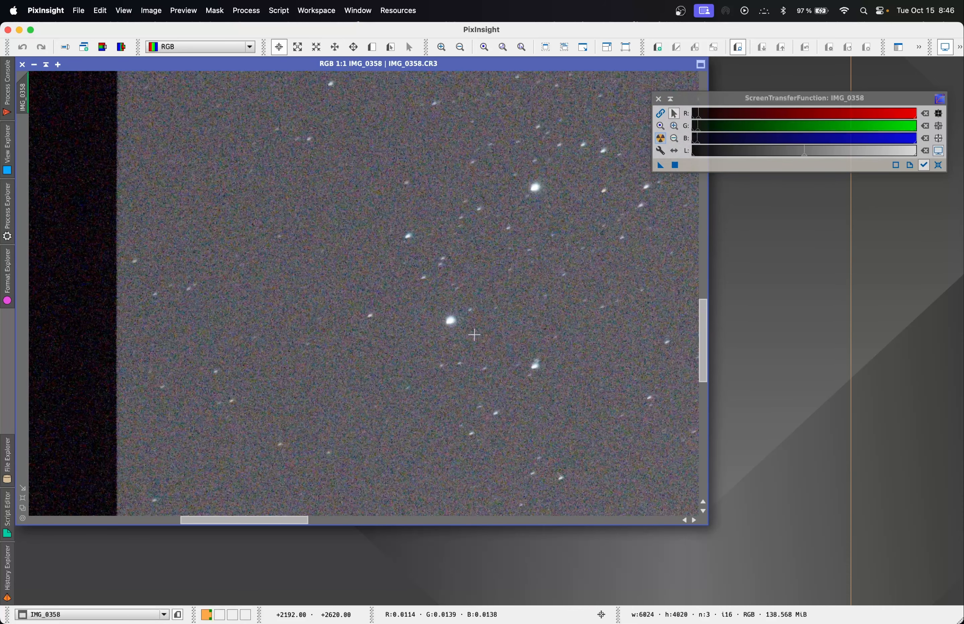
scroll(474, 335, down, 1)
drag(303, 521, 372, 523)
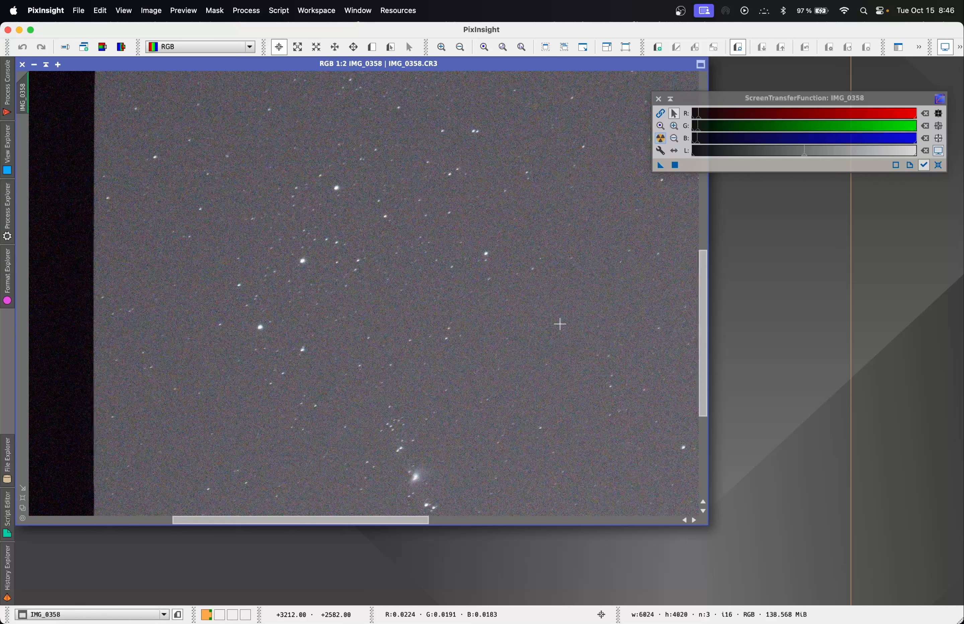
right_click(522, 279)
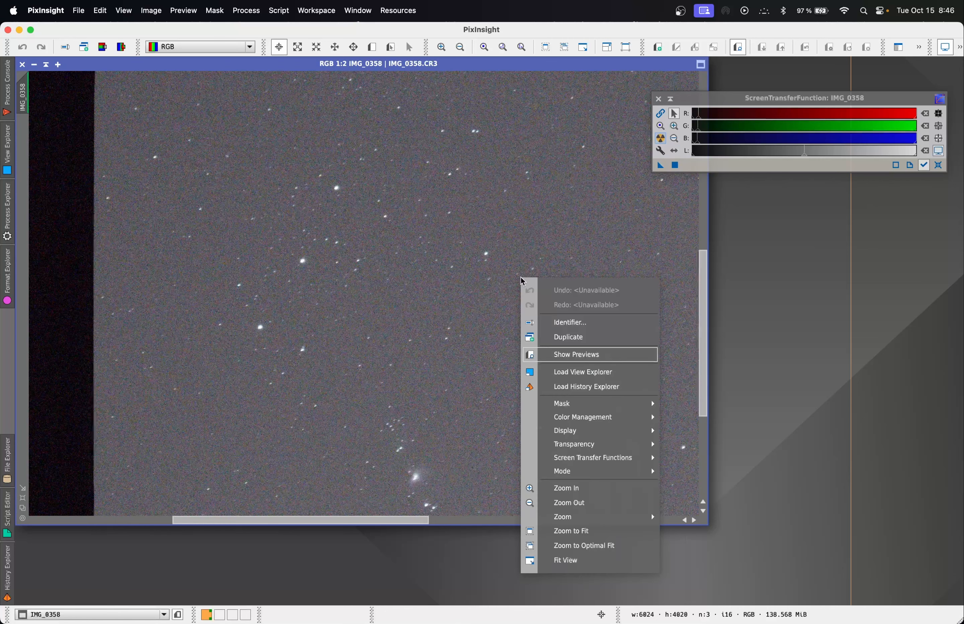
click(614, 529)
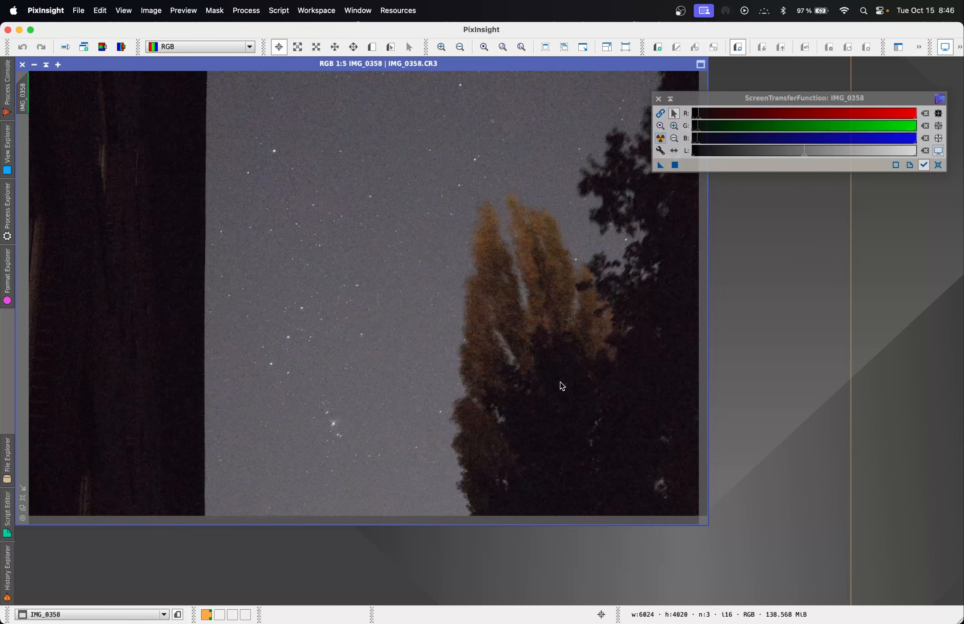
Step: Close ScreenTransferFunction and launch the WeightedBatchPreprocessing script
click(658, 99)
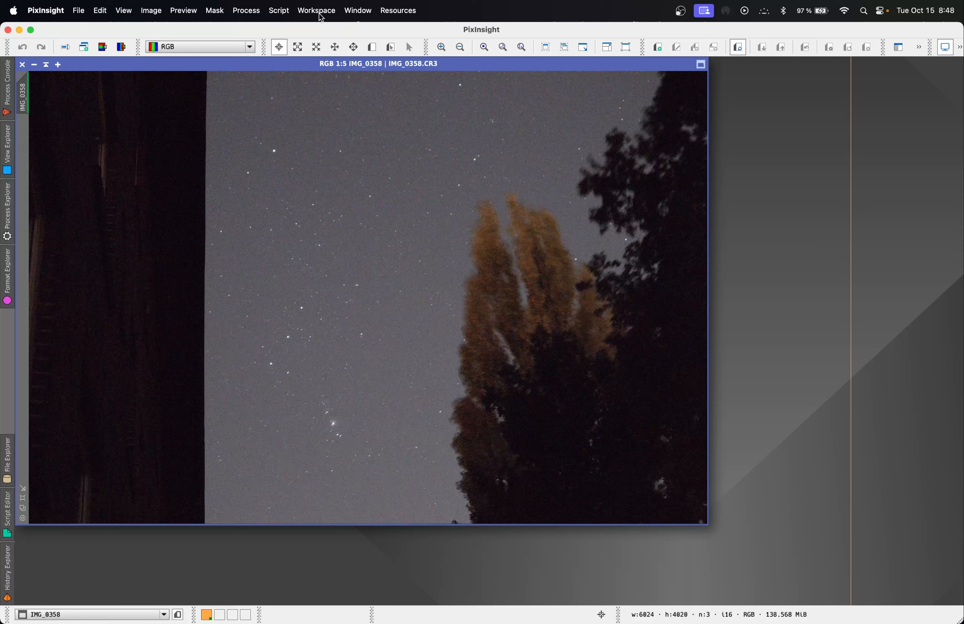
click(287, 13)
mouse_move(310, 32)
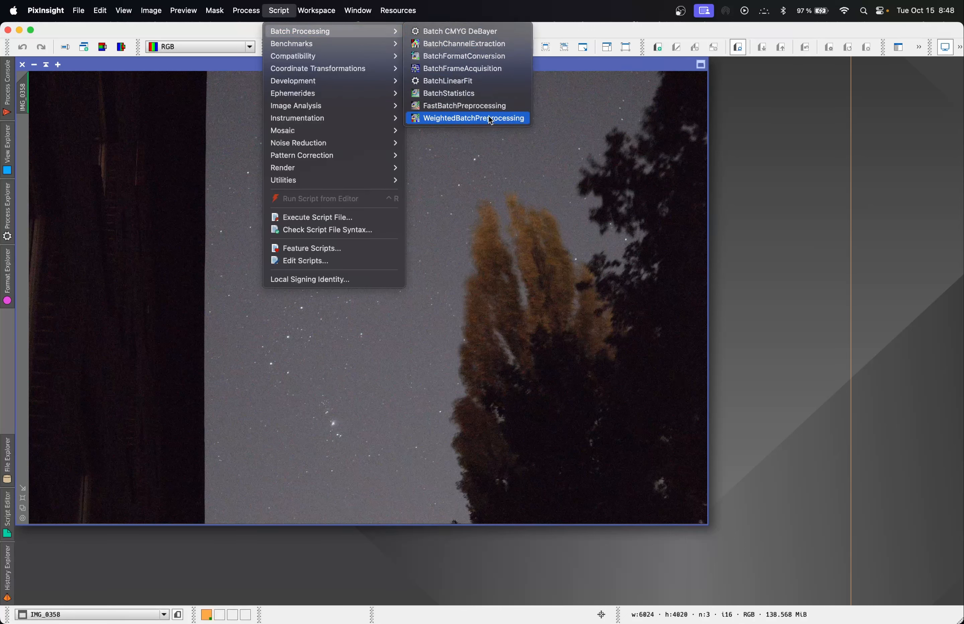
click(496, 120)
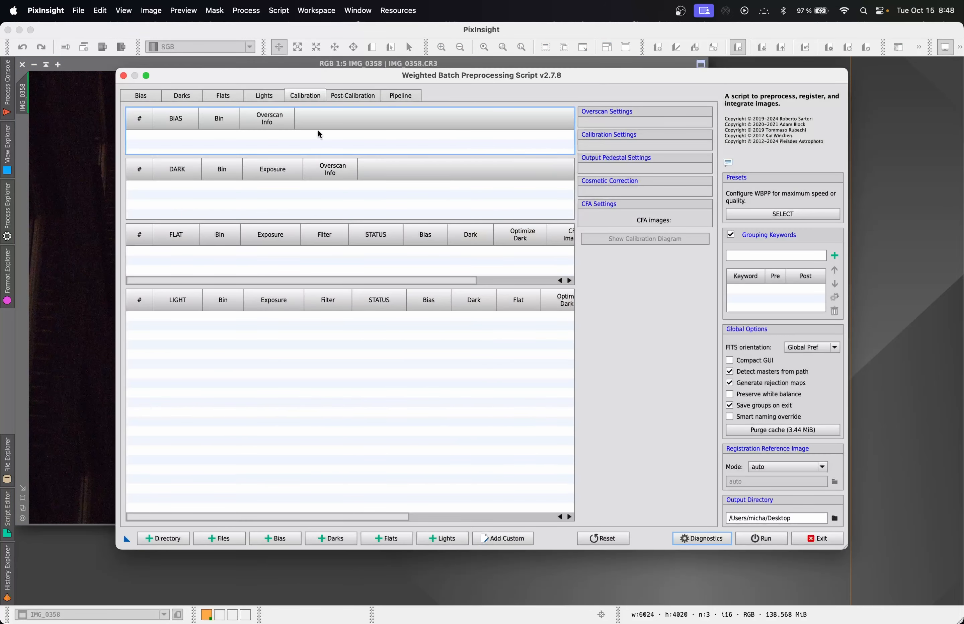
Step: Review the Lights, Flats, Darks and Bias frame lists and their settings in the batch preprocessing script, ending on Lights
click(270, 98)
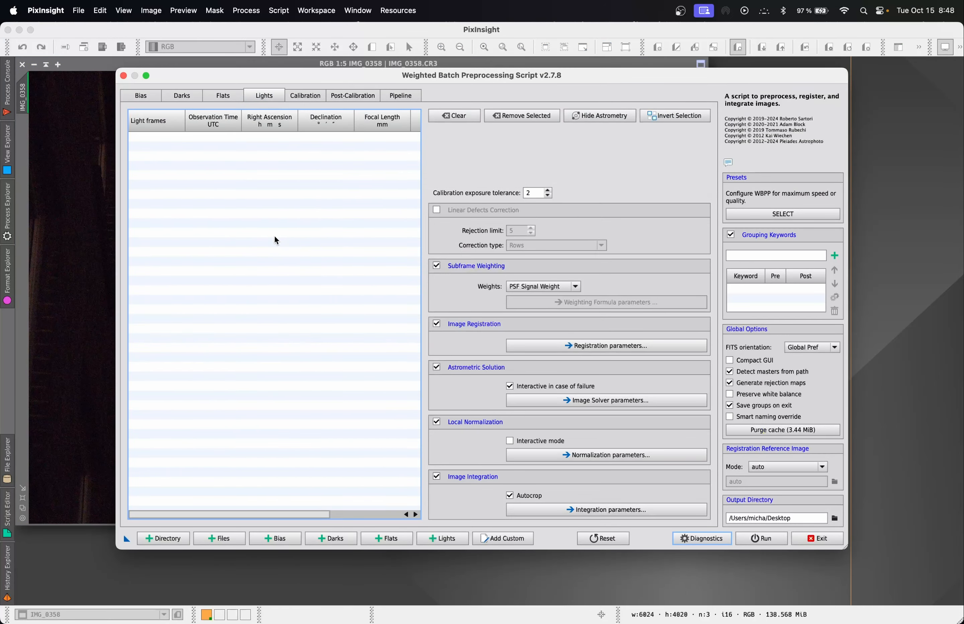
drag(249, 80, 319, 100)
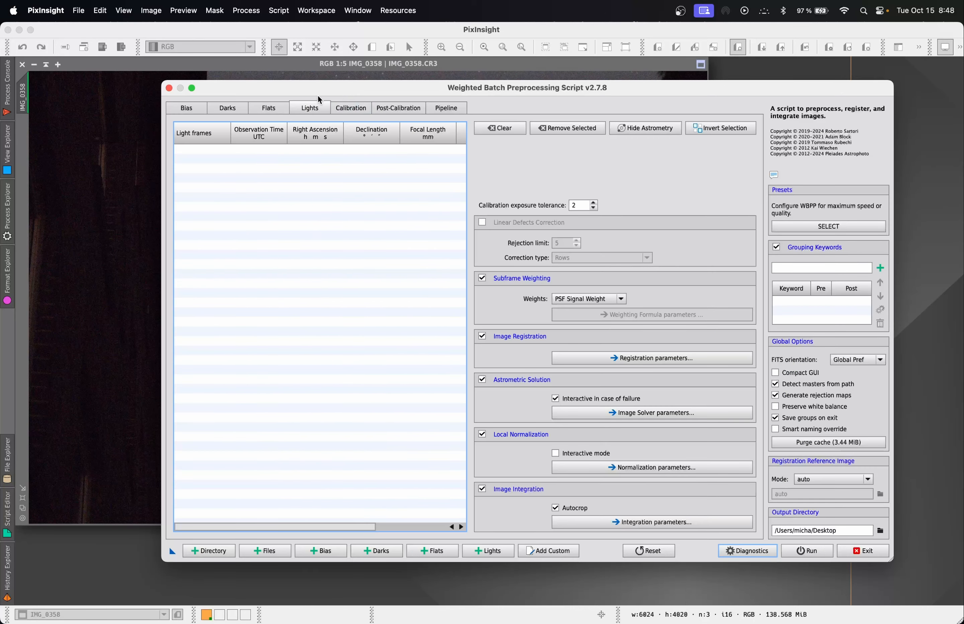
click(273, 109)
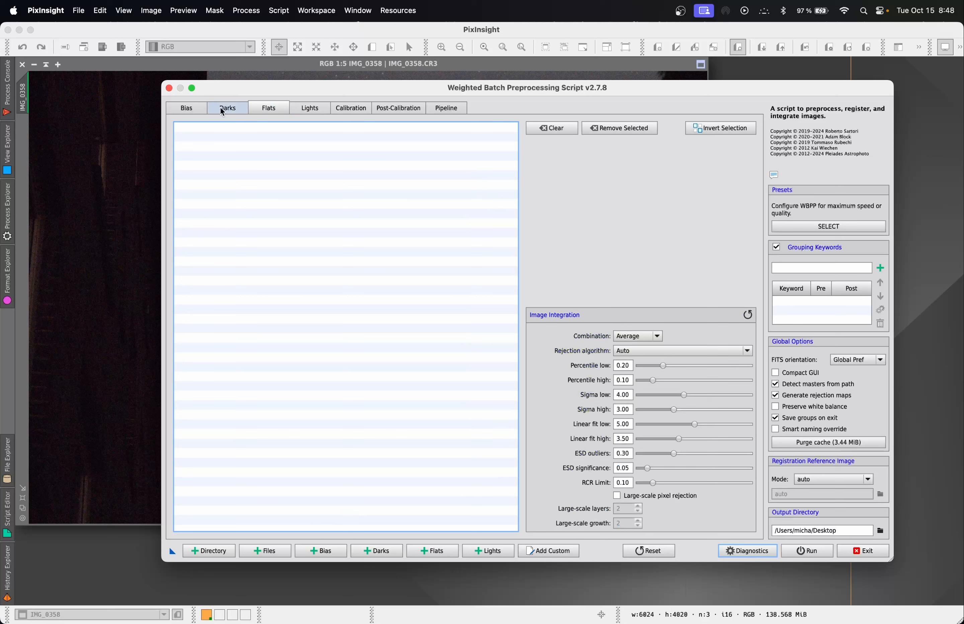
click(232, 110)
click(189, 110)
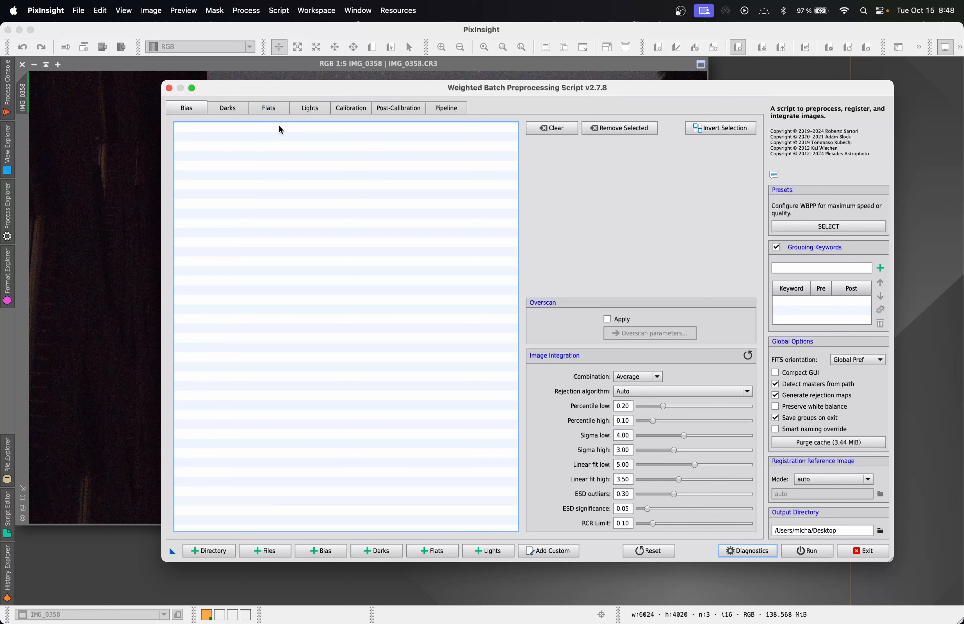
click(272, 108)
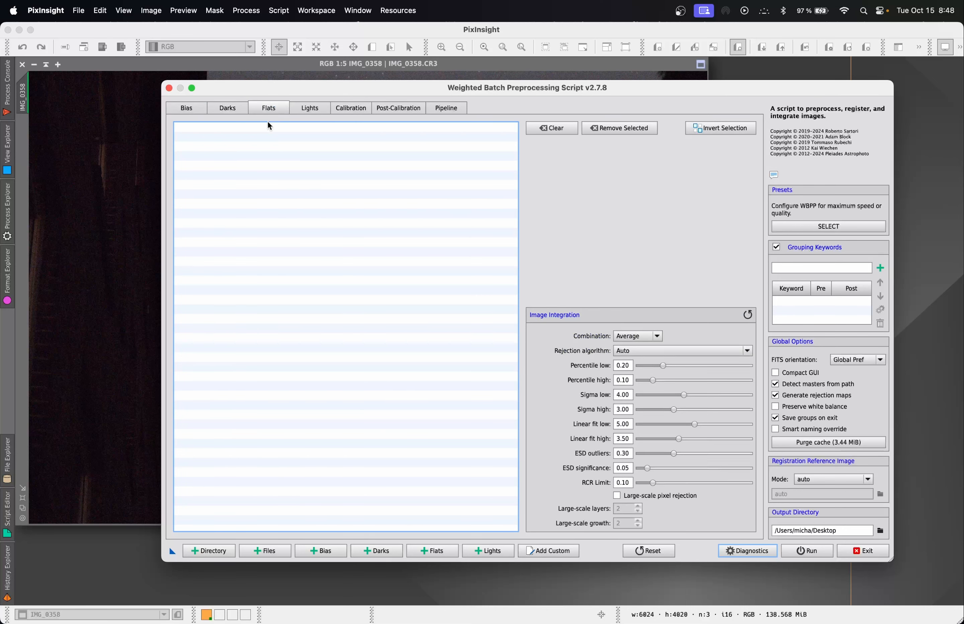
click(240, 108)
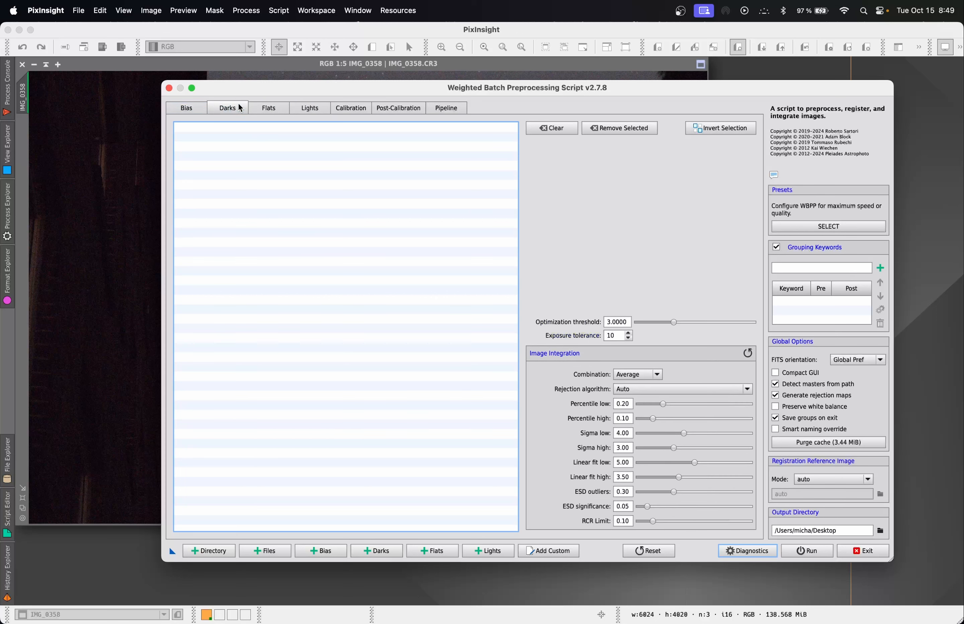
click(189, 108)
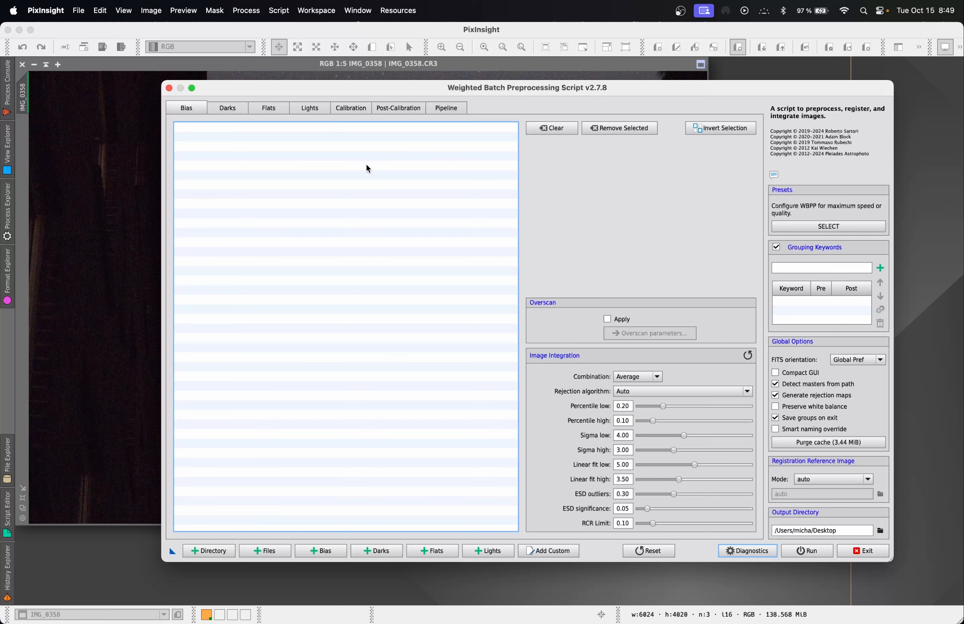
click(312, 109)
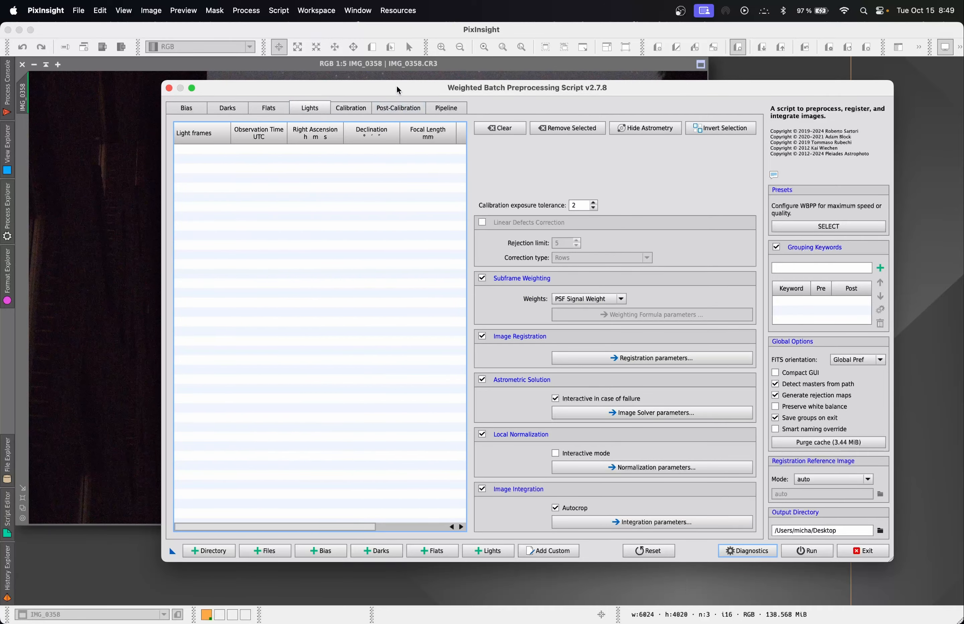
drag(396, 91, 370, 98)
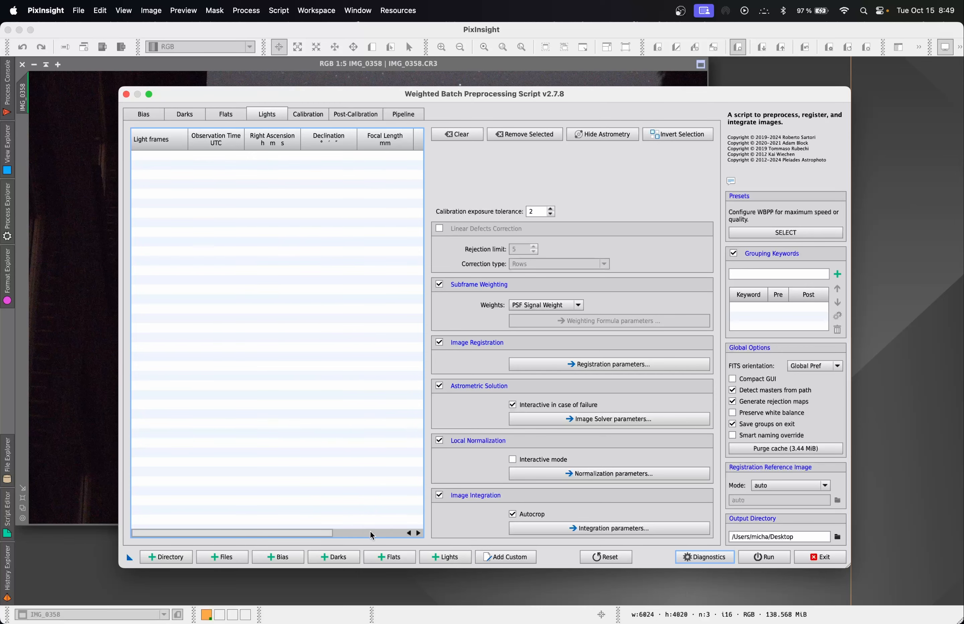
Step: Add all 77 CR3 images from the folder "Lights (77 à 6 sek)" as light frames and look through the loaded list
click(429, 555)
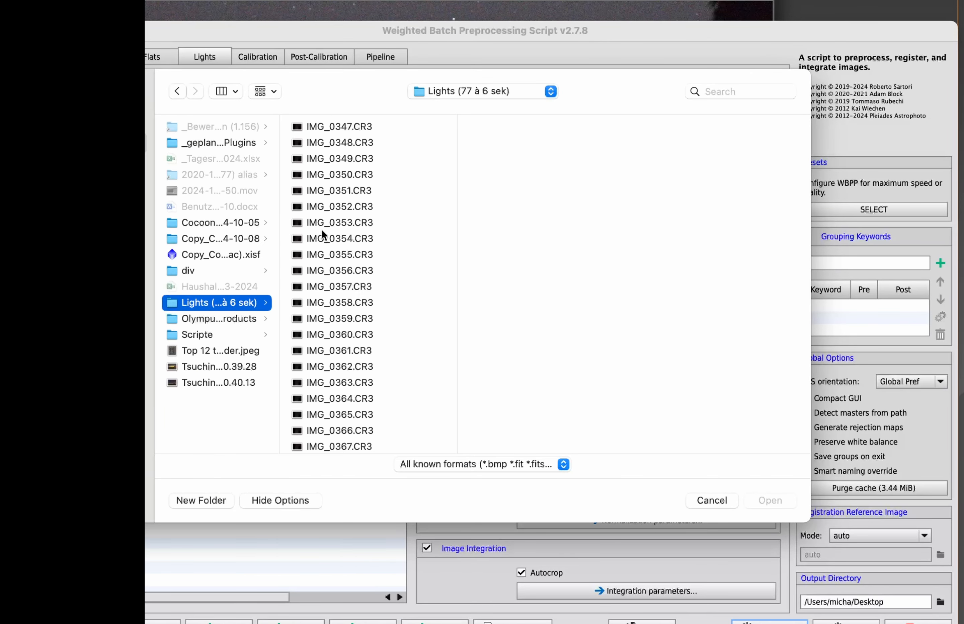
click(348, 157)
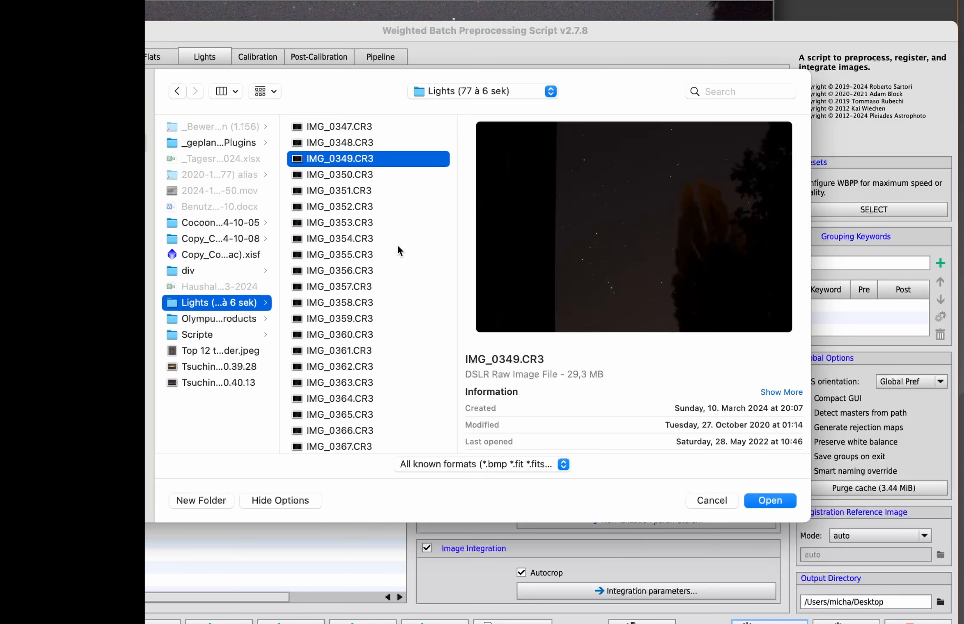
click(365, 268)
key(super+a)
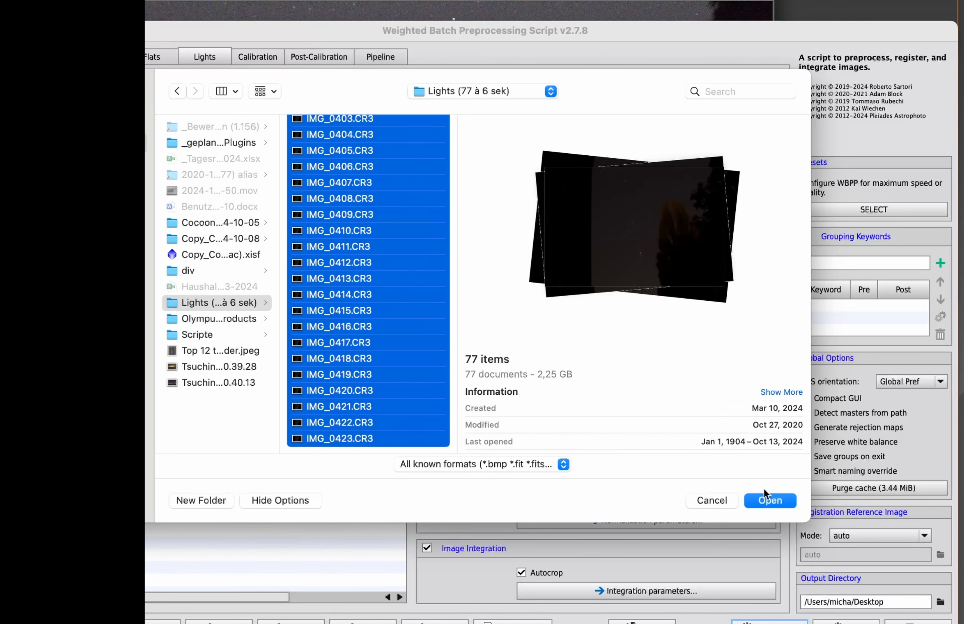
click(771, 501)
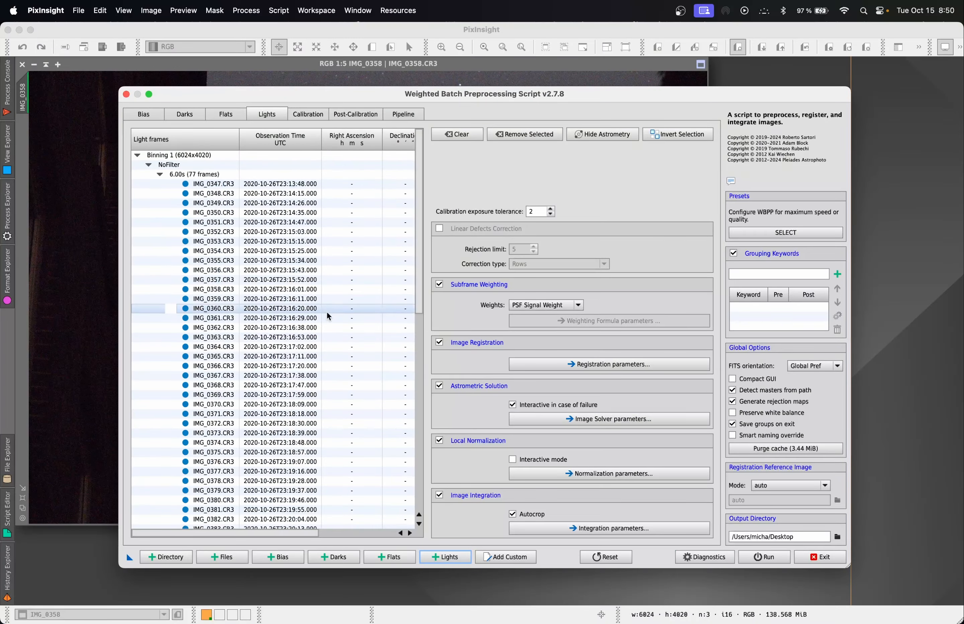
scroll(285, 287, down, 13)
scroll(285, 287, up, 13)
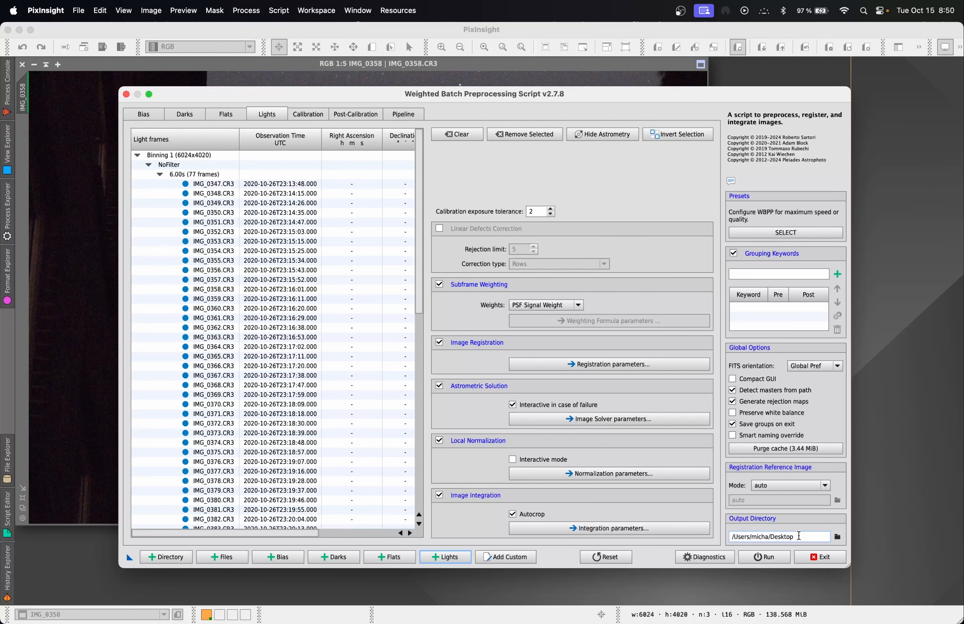
Step: Run the batch preprocessing with the Desktop as output directory, check the required disk space in the diagnostic messages, and continue
click(802, 535)
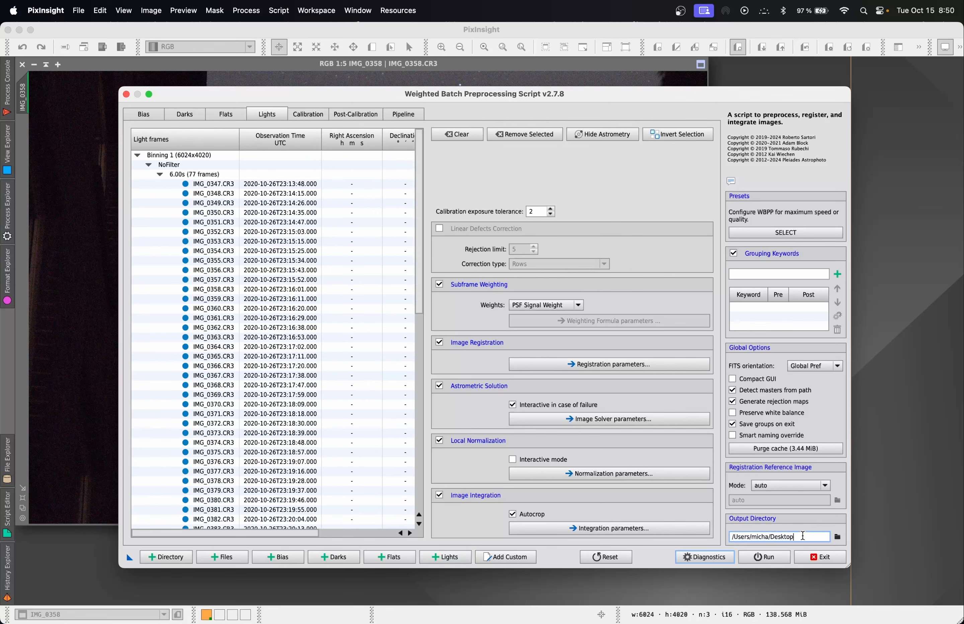
click(764, 557)
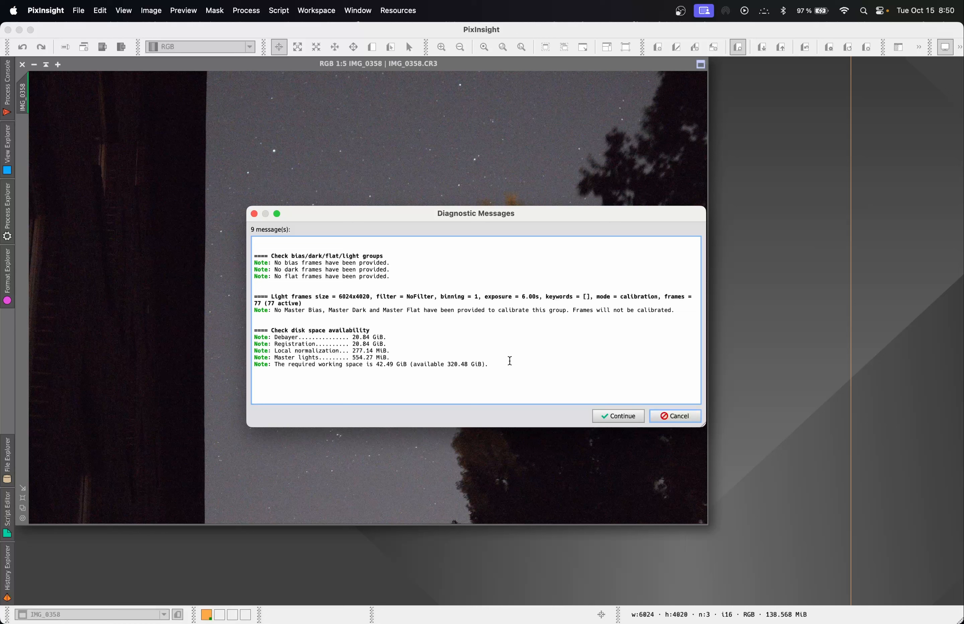
drag(375, 365, 399, 365)
drag(448, 363, 490, 364)
click(562, 316)
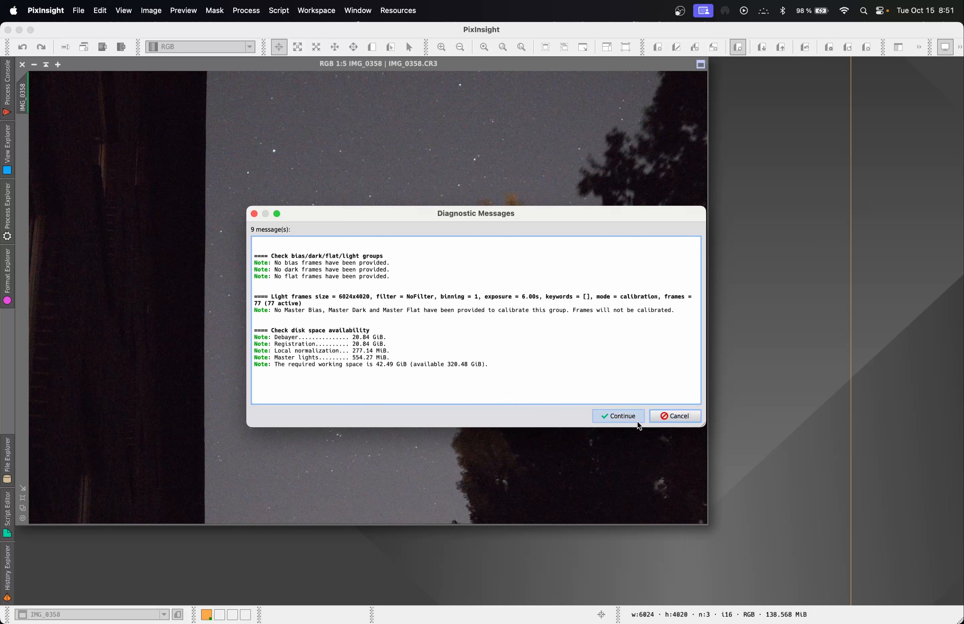
click(619, 416)
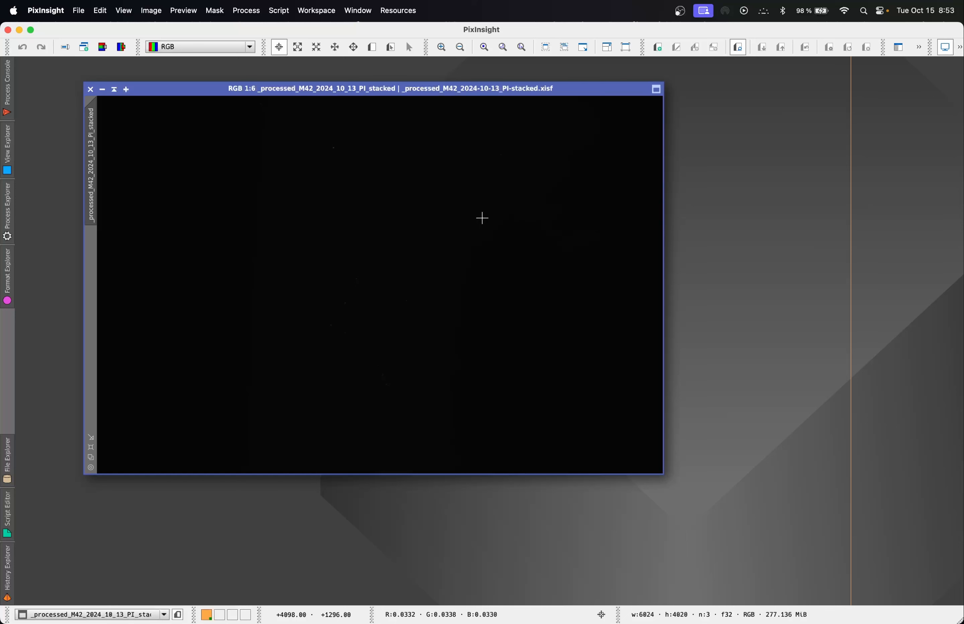
Step: Examine the unstretched stacked M42 image, fitting it in view and magnifying the nebula area up to 3:1
scroll(357, 314, up, 1)
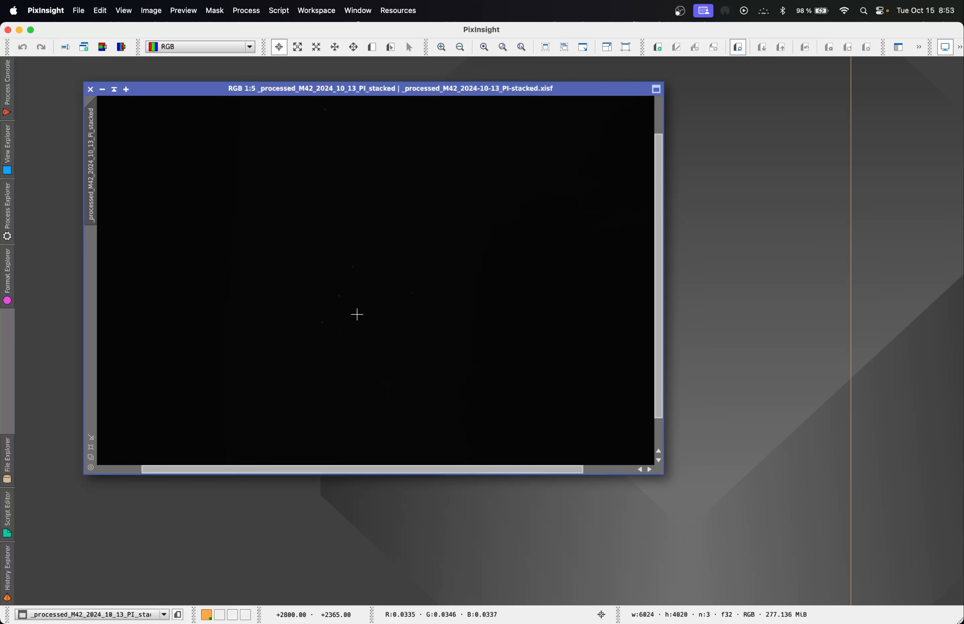
scroll(357, 314, up, 3)
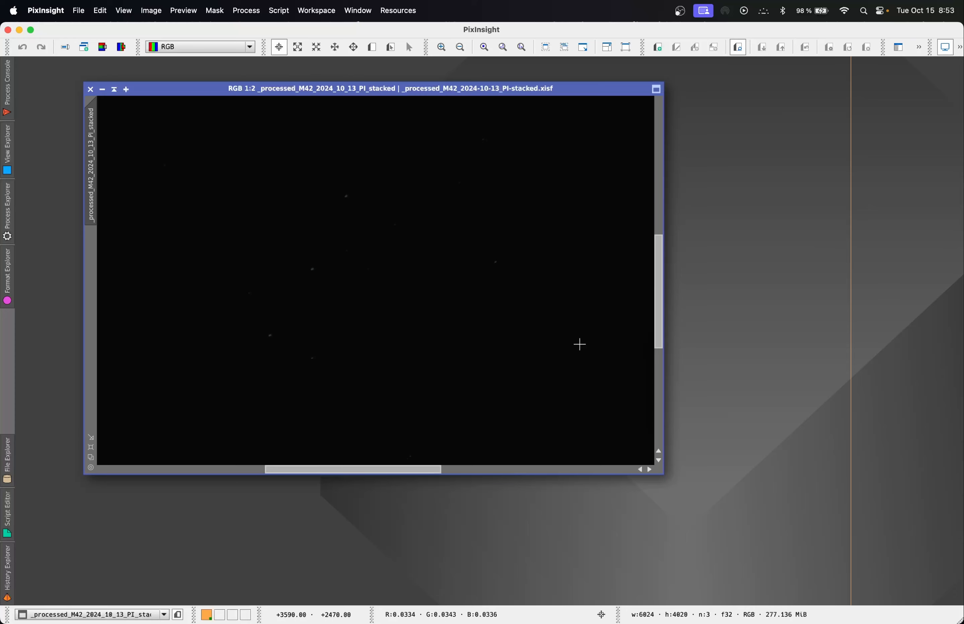
right_click(549, 292)
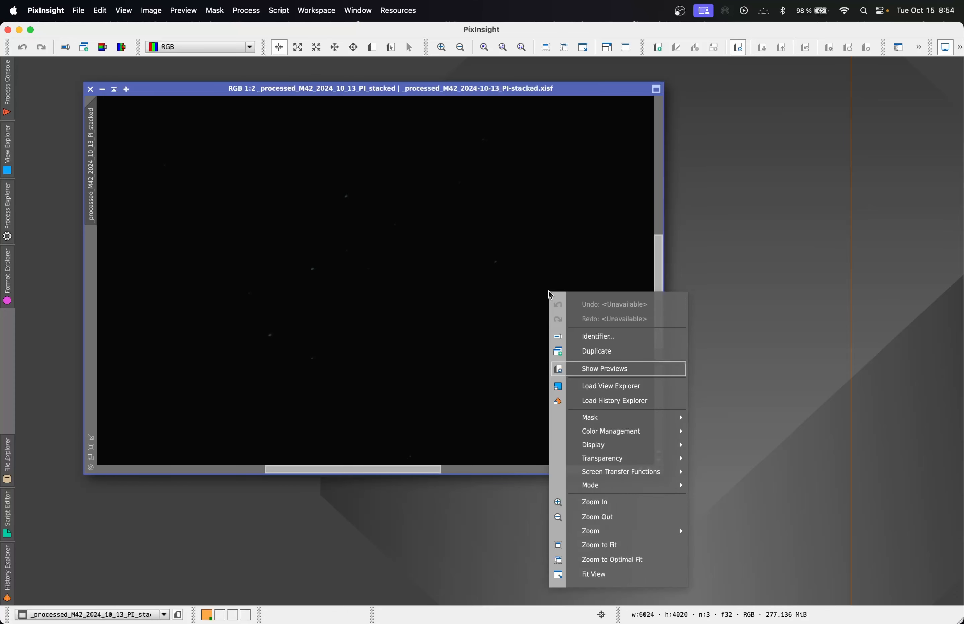
click(650, 542)
scroll(449, 441, up, 6)
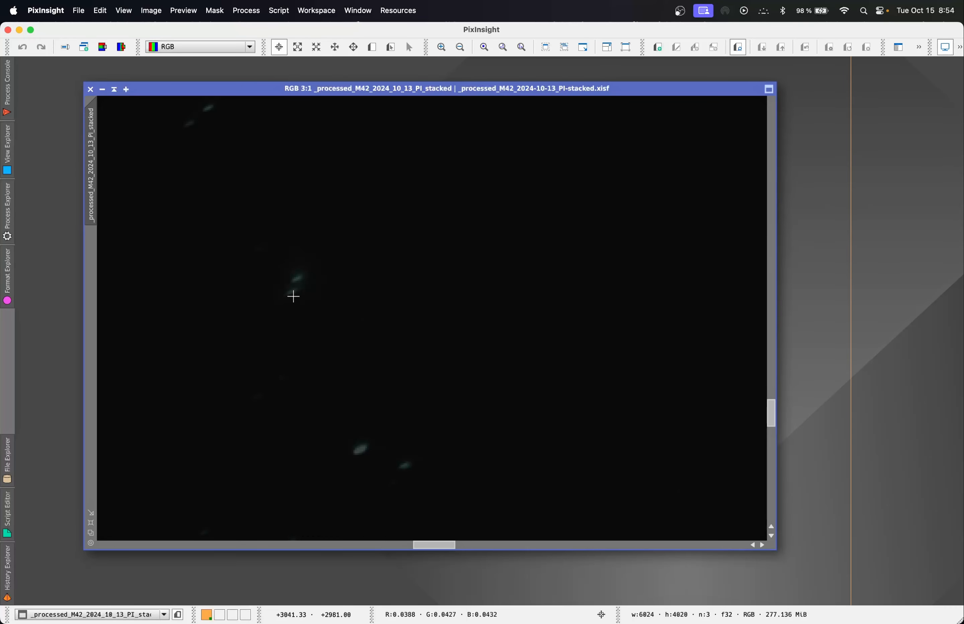
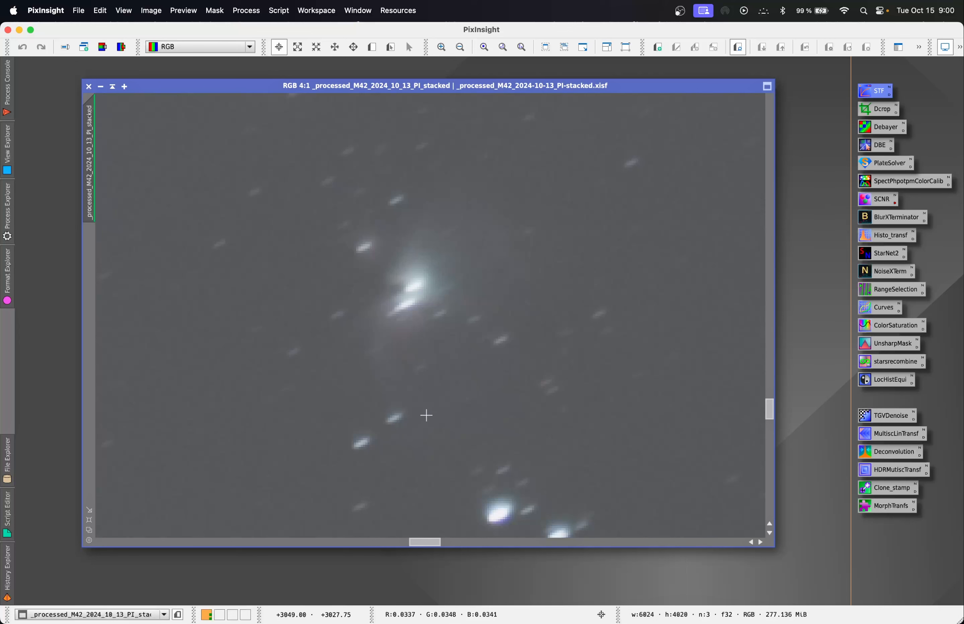
Step: Examine the nebula and star shapes in the stretched stacked image at up to 4:1, and fit the whole image in view
scroll(367, 264, down, 6)
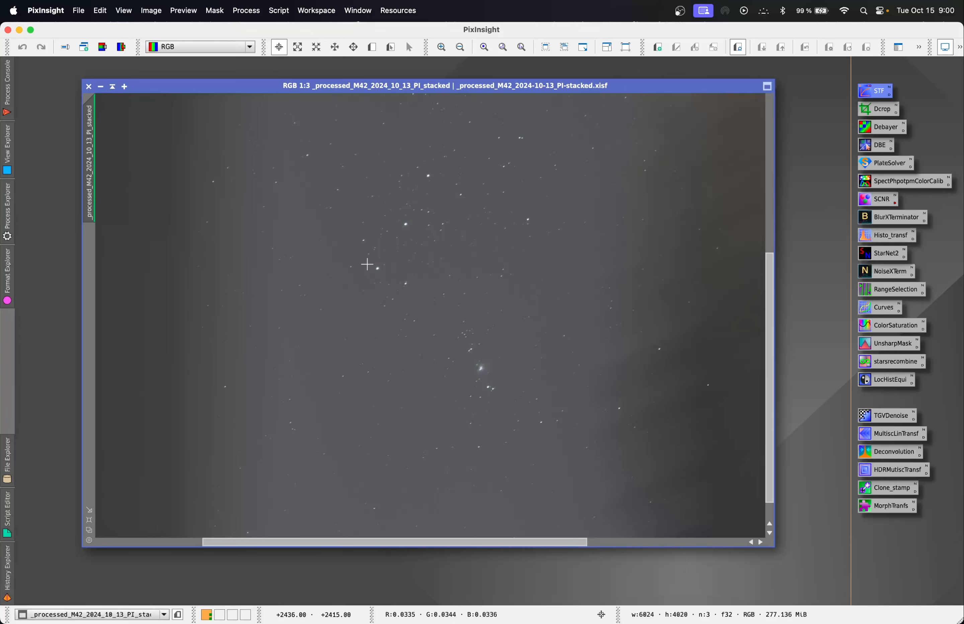
scroll(367, 265, up, 6)
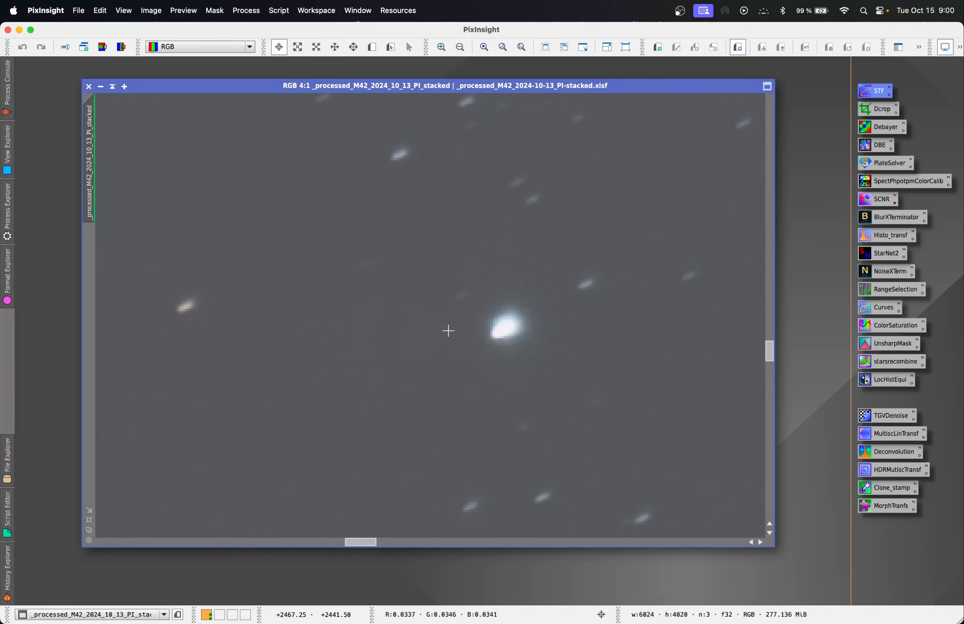
scroll(617, 306, down, 2)
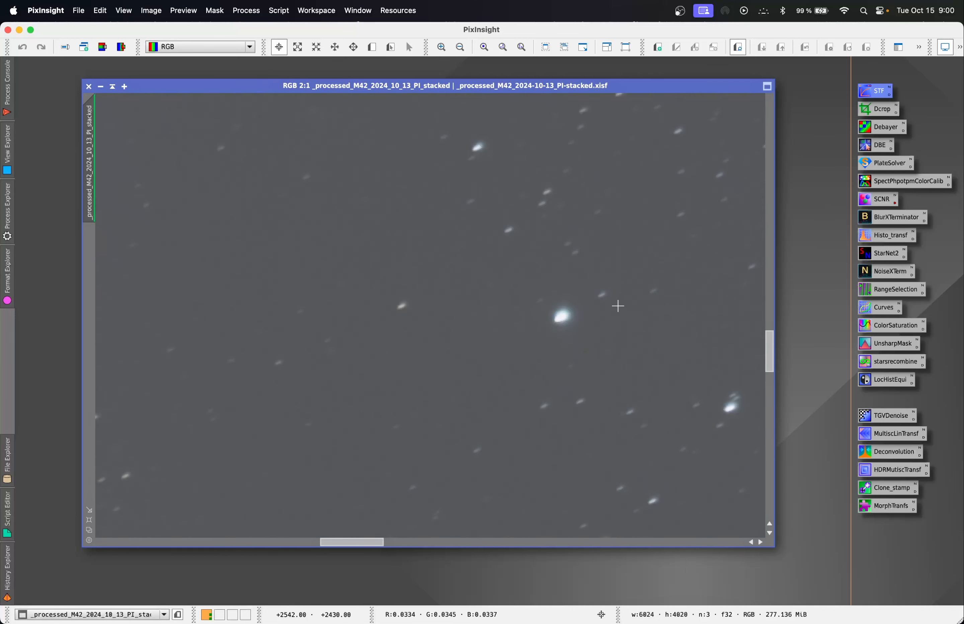
scroll(617, 306, down, 3)
right_click(566, 313)
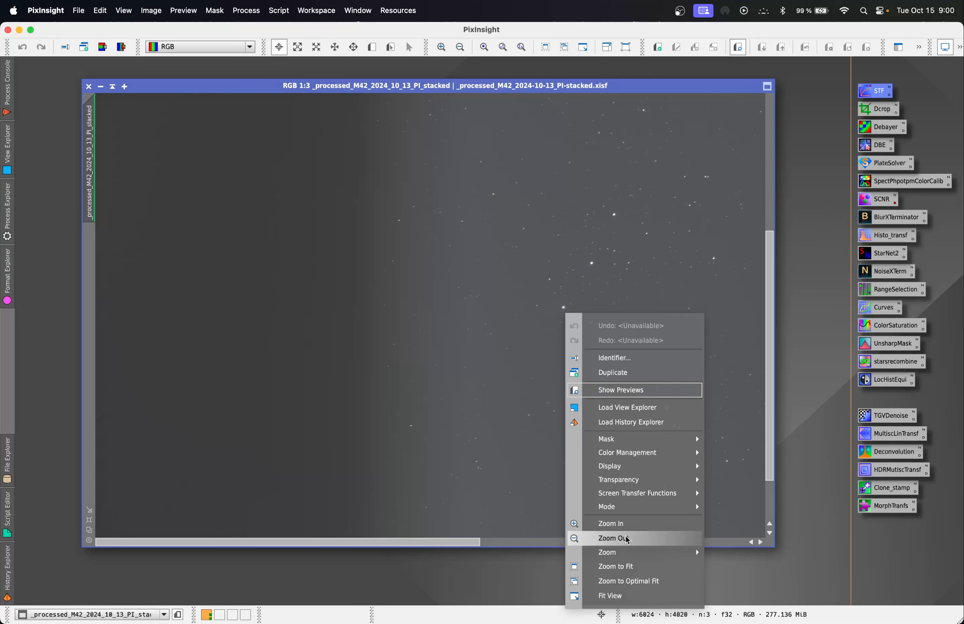
click(640, 568)
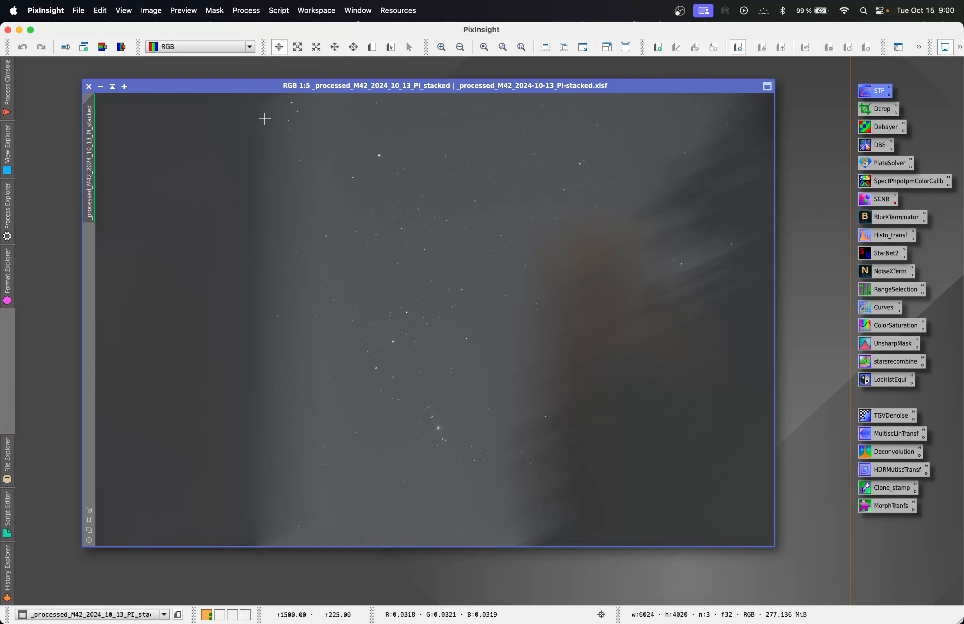
Step: Start DynamicCrop on the stacked M42 image
double_click(878, 112)
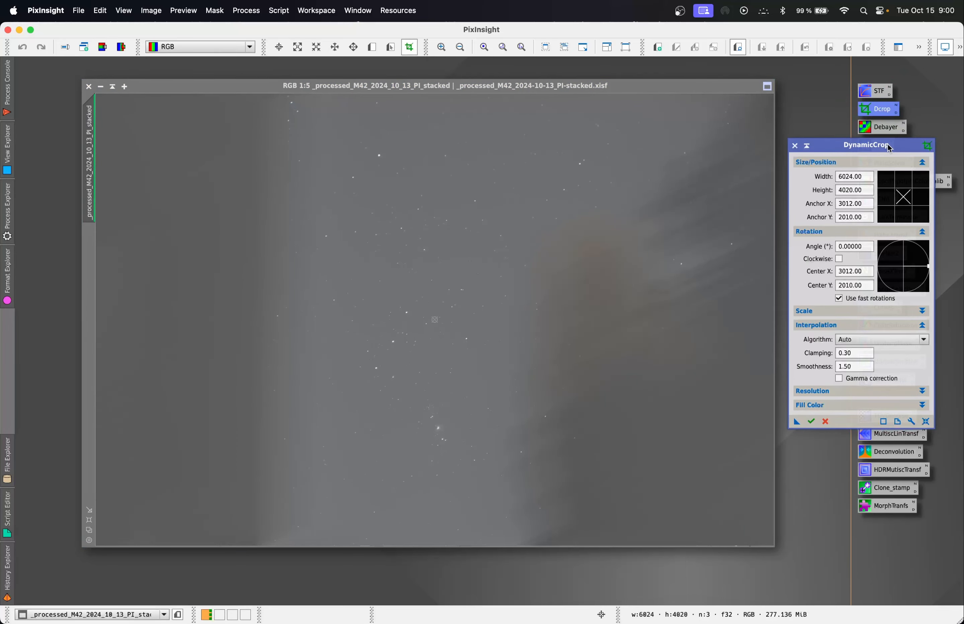
click(246, 10)
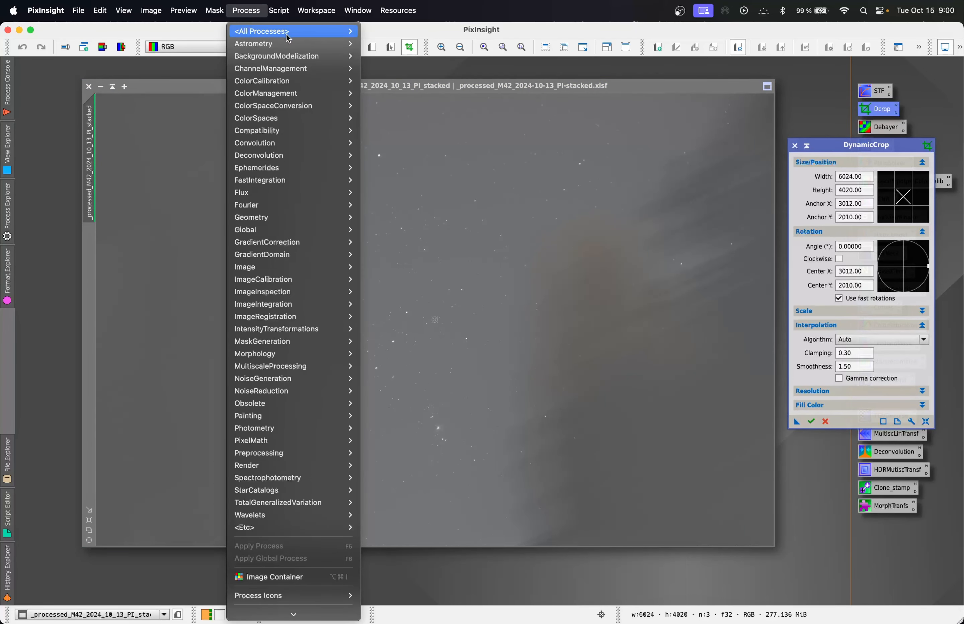
mouse_move(298, 33)
key(d)
key(y)
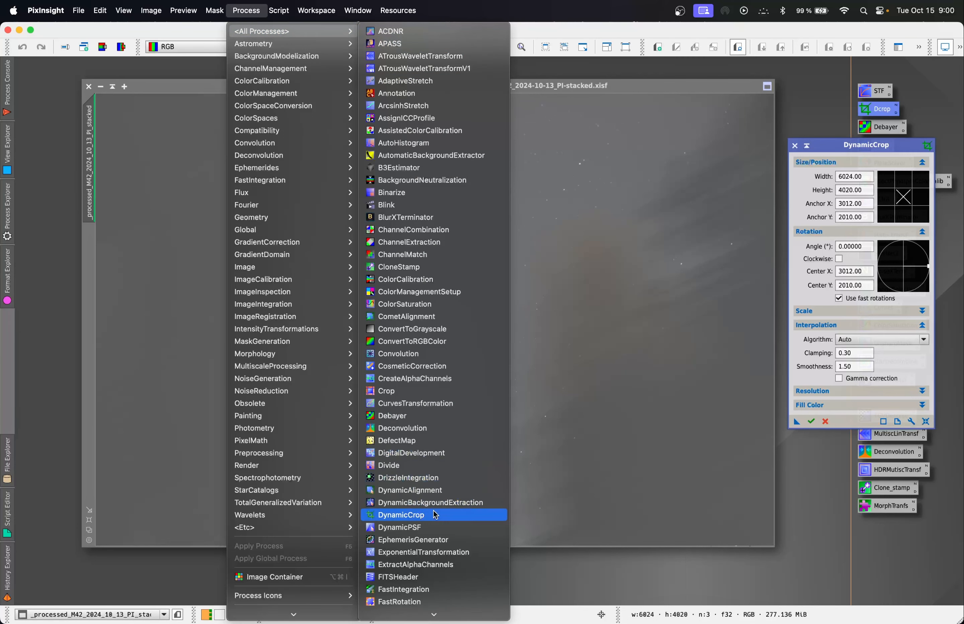
click(411, 516)
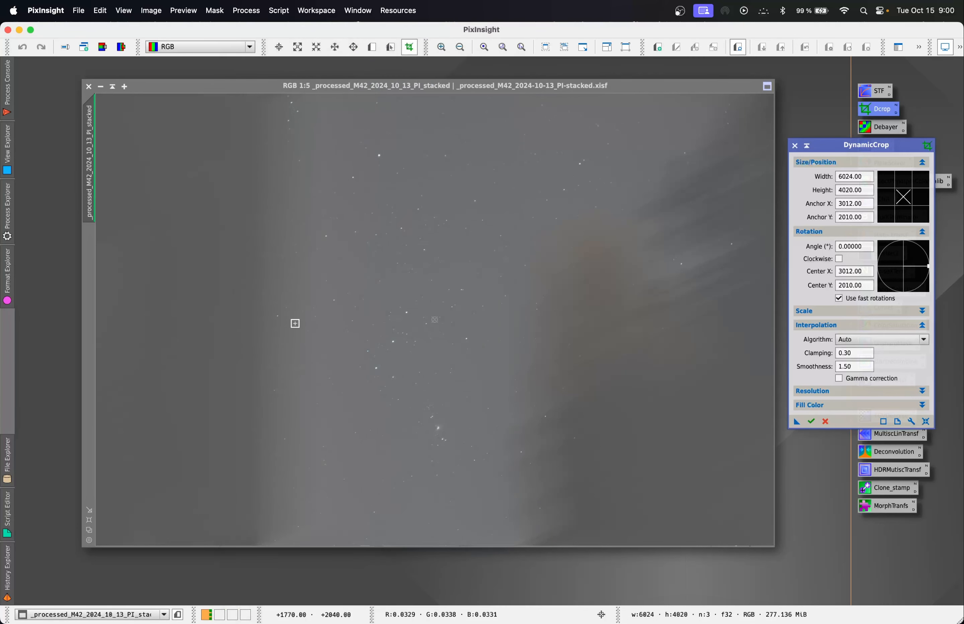
Step: Crop the stacked image to about 1626 × 2064 pixels around the star field and nebula, and close DynamicCrop
scroll(519, 297, down, 1)
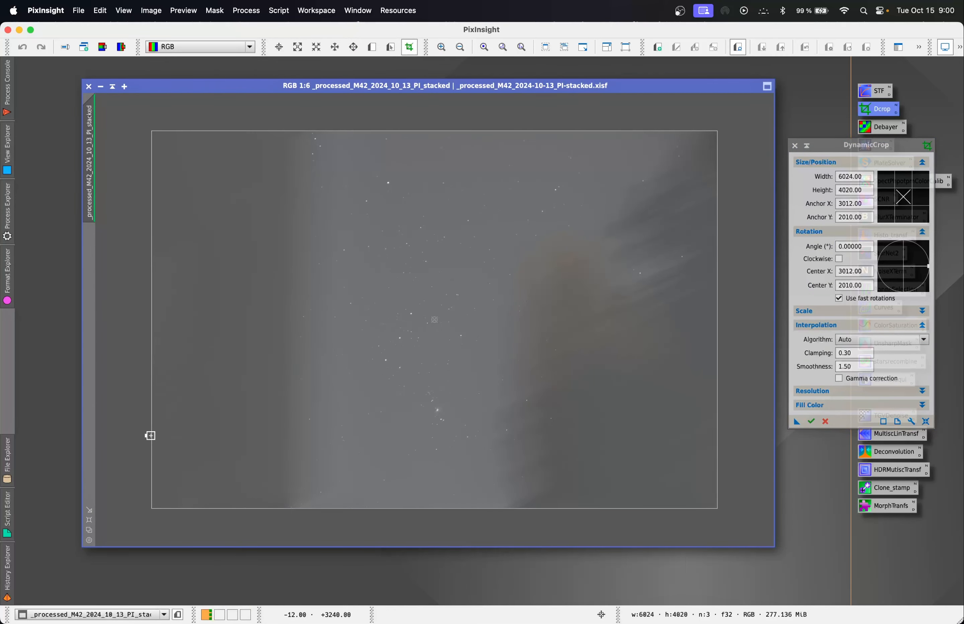
drag(150, 436, 341, 417)
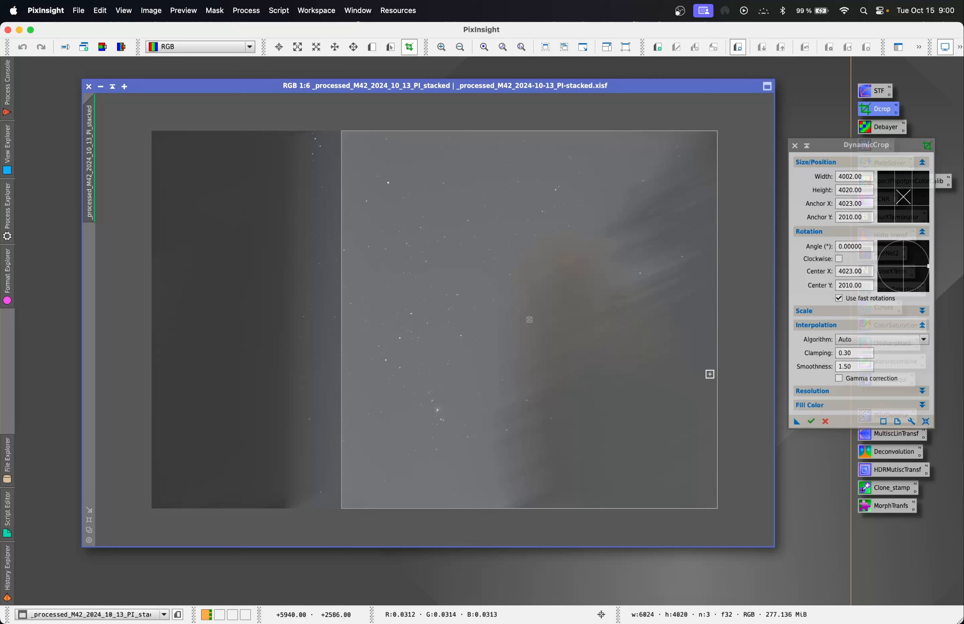
drag(716, 322, 496, 314)
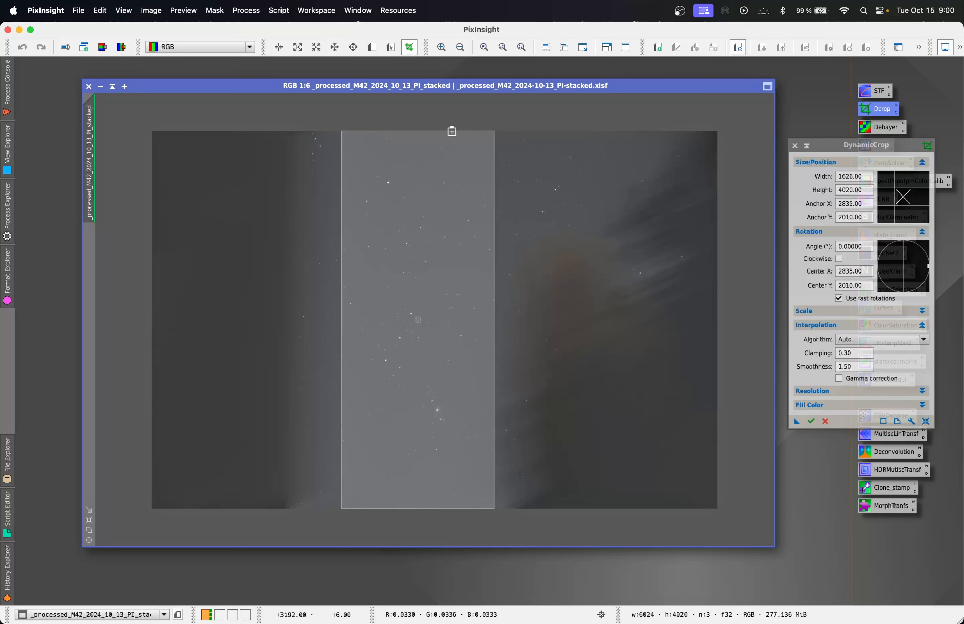
drag(452, 130, 458, 274)
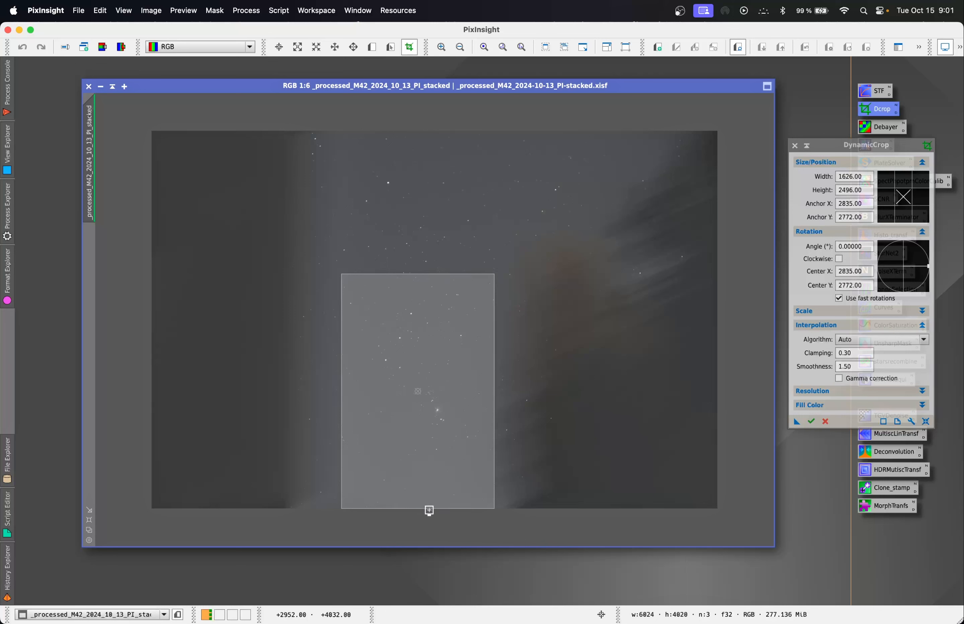
drag(430, 510, 438, 470)
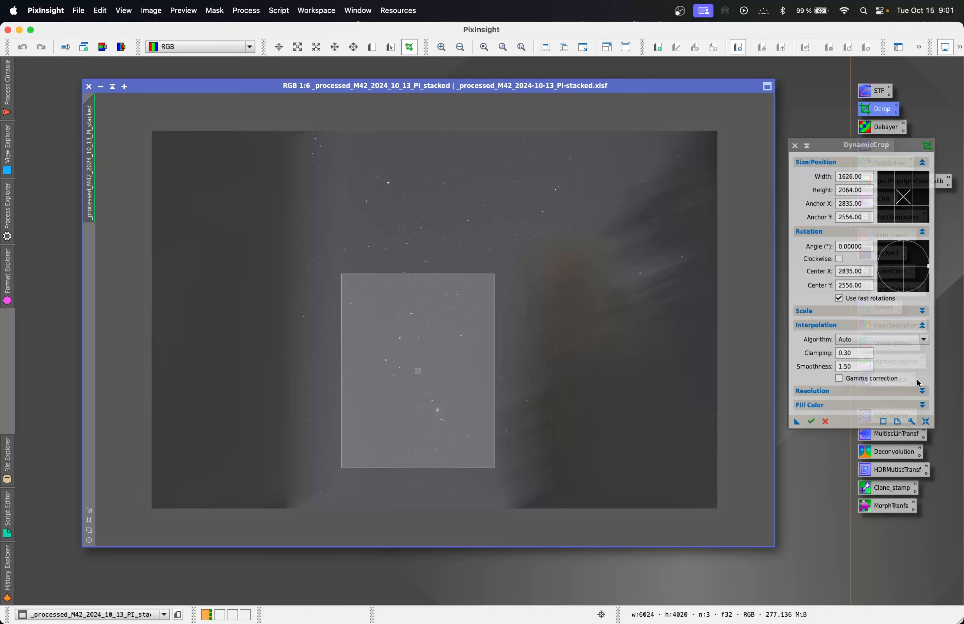
click(812, 421)
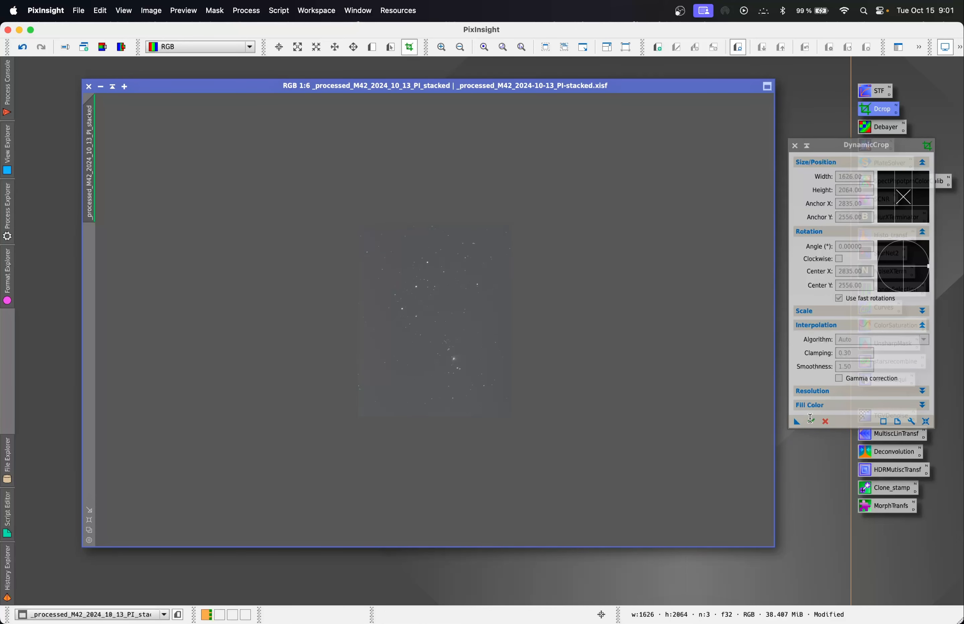
click(795, 146)
Step: Zoom the cropped image to fit and enlarge its window to leave a margin around the picture
right_click(460, 307)
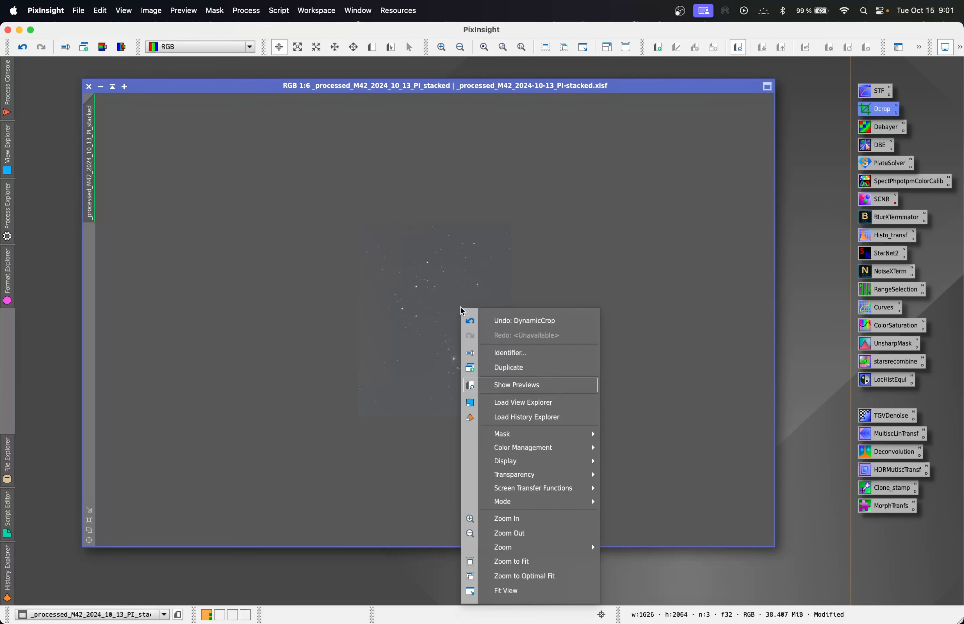
click(543, 561)
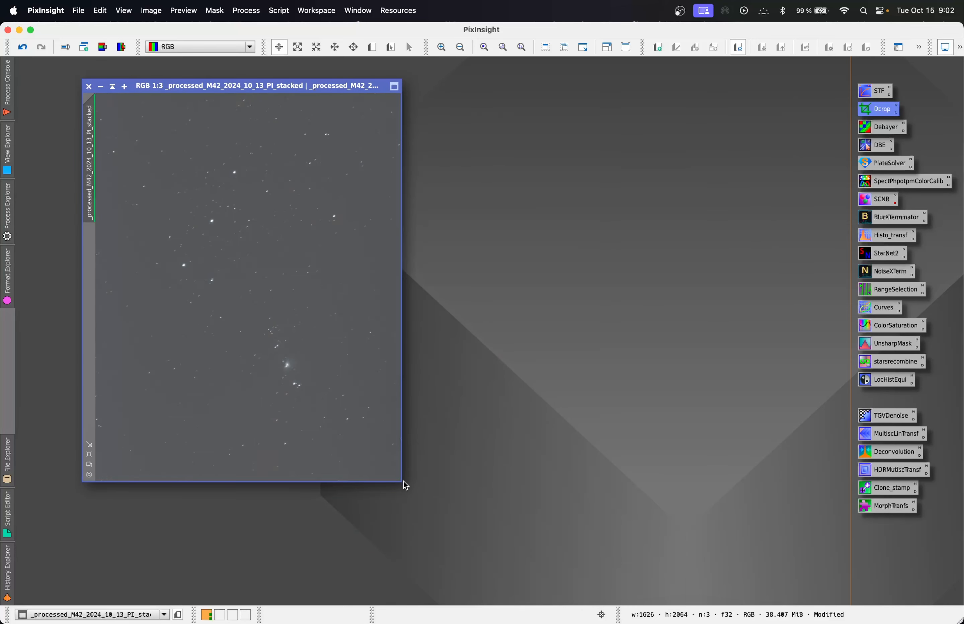
drag(401, 482, 713, 570)
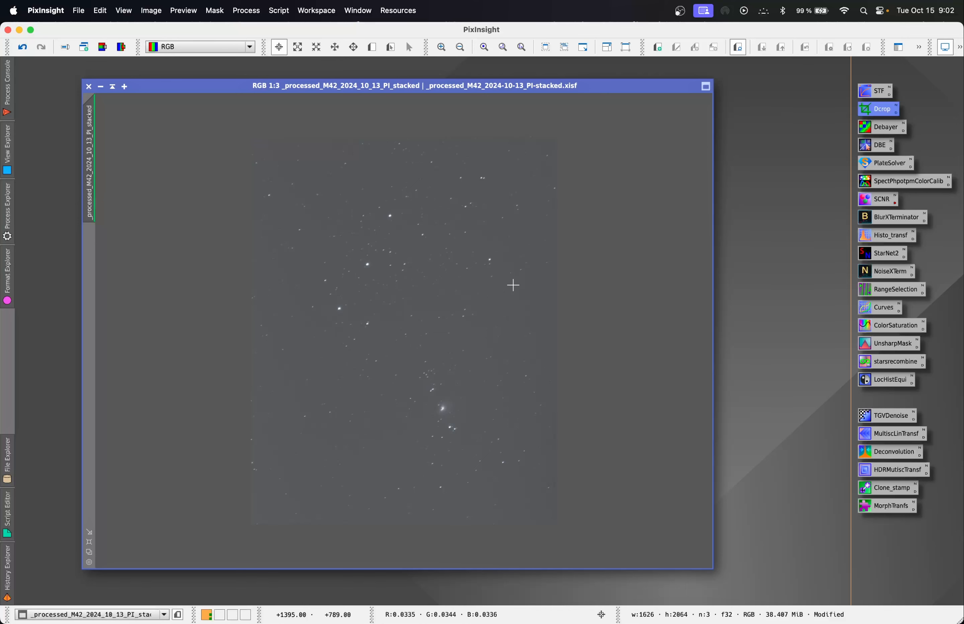
Step: Run AutomaticBackgroundExtractor on the cropped stacked image with Subtraction correction and the background model discarded, and close the process
double_click(855, 146)
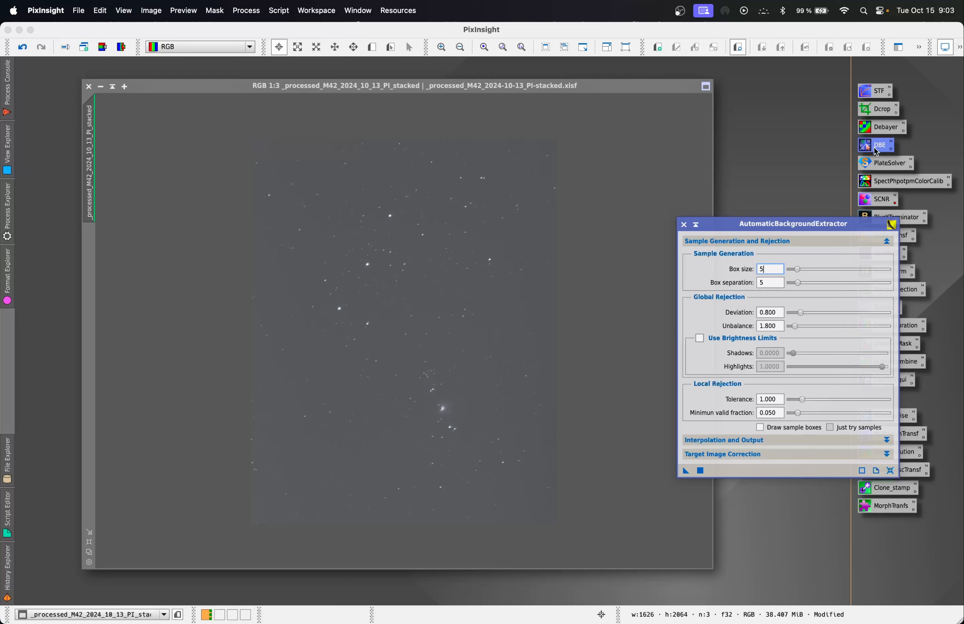
drag(780, 229, 733, 189)
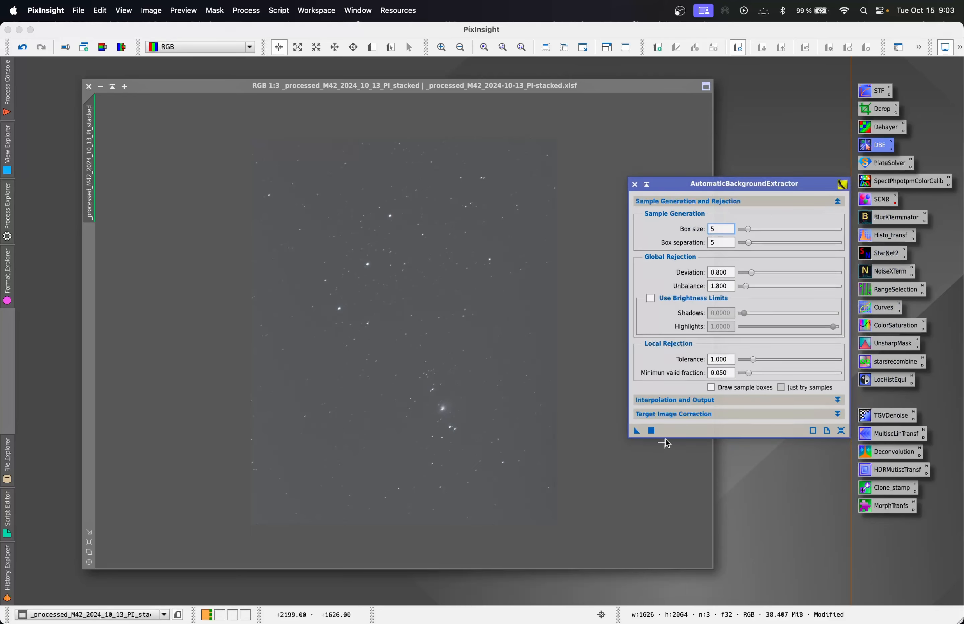
click(675, 416)
click(741, 428)
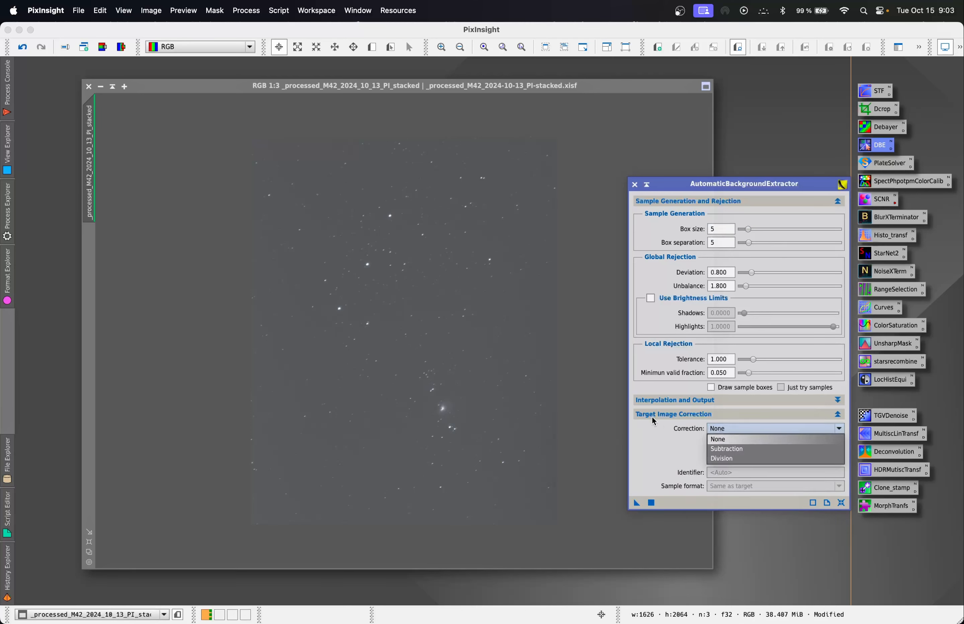
click(745, 450)
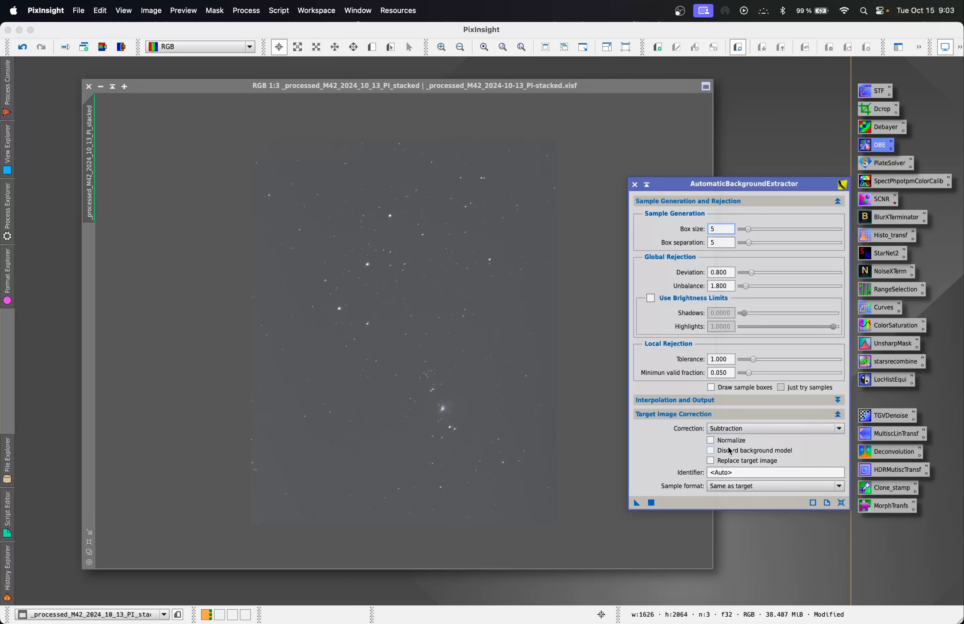
click(711, 452)
drag(636, 504, 499, 358)
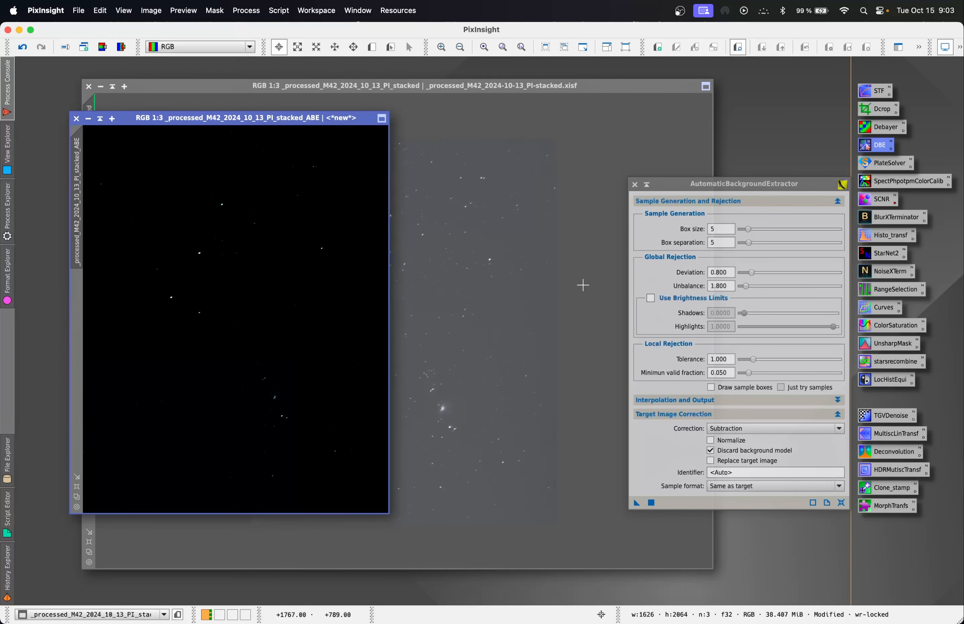
click(635, 184)
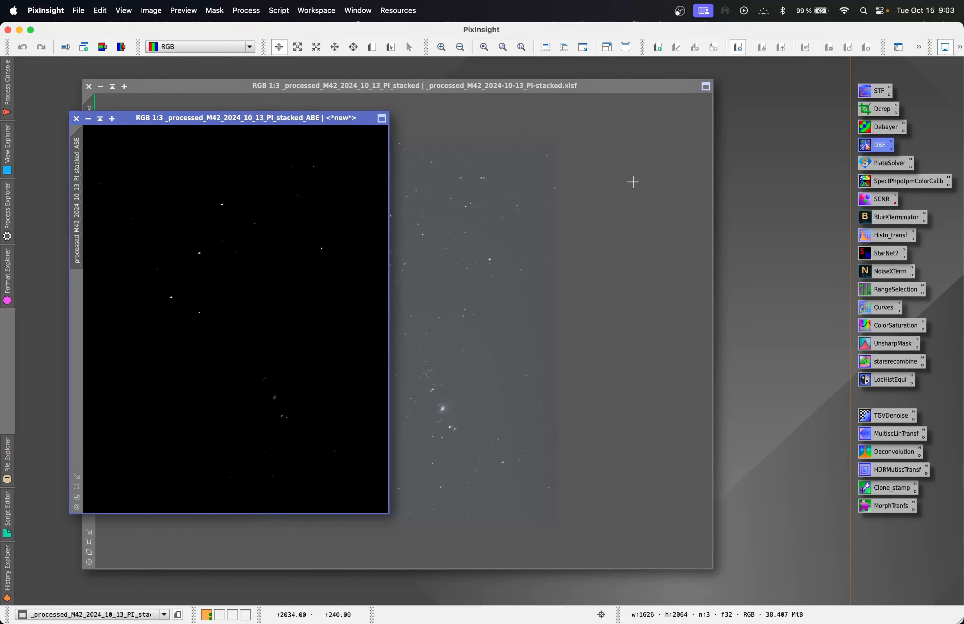
Step: Auto-stretch the display of the background-extracted image with ScreenTransferFunction and close it
drag(299, 118, 708, 116)
drag(589, 86, 538, 83)
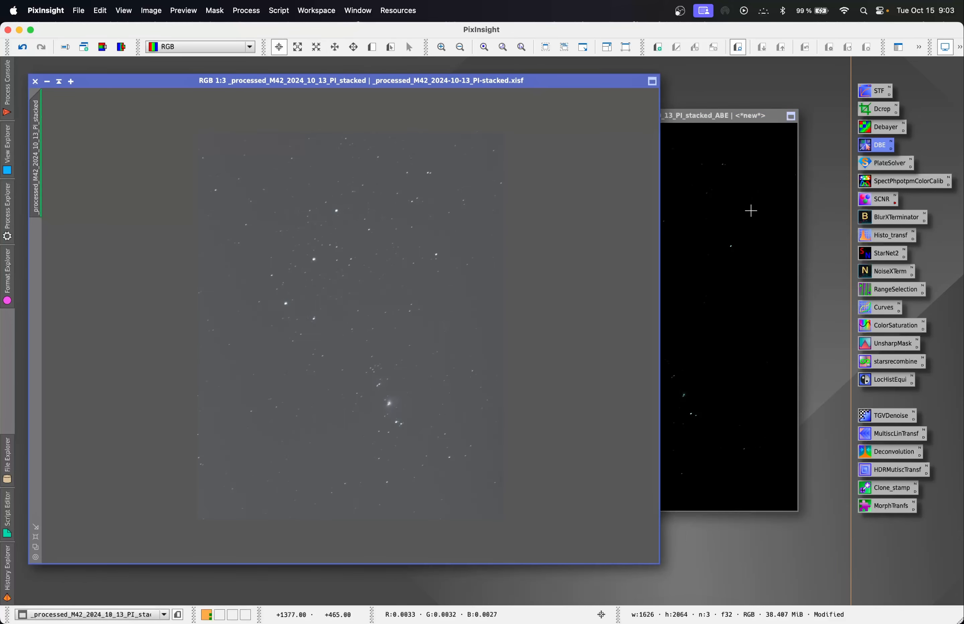
click(744, 220)
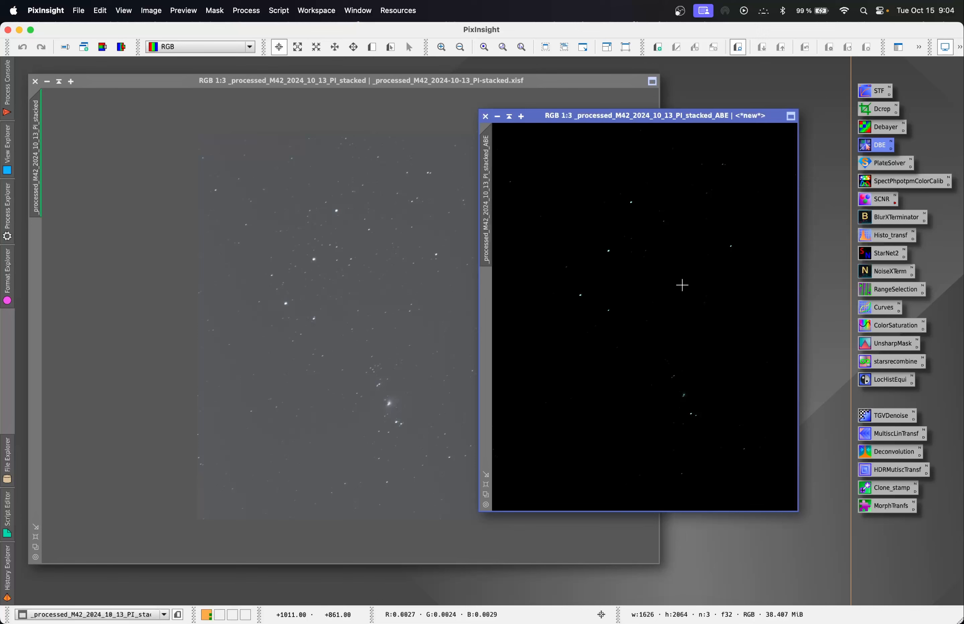
drag(649, 119, 484, 116)
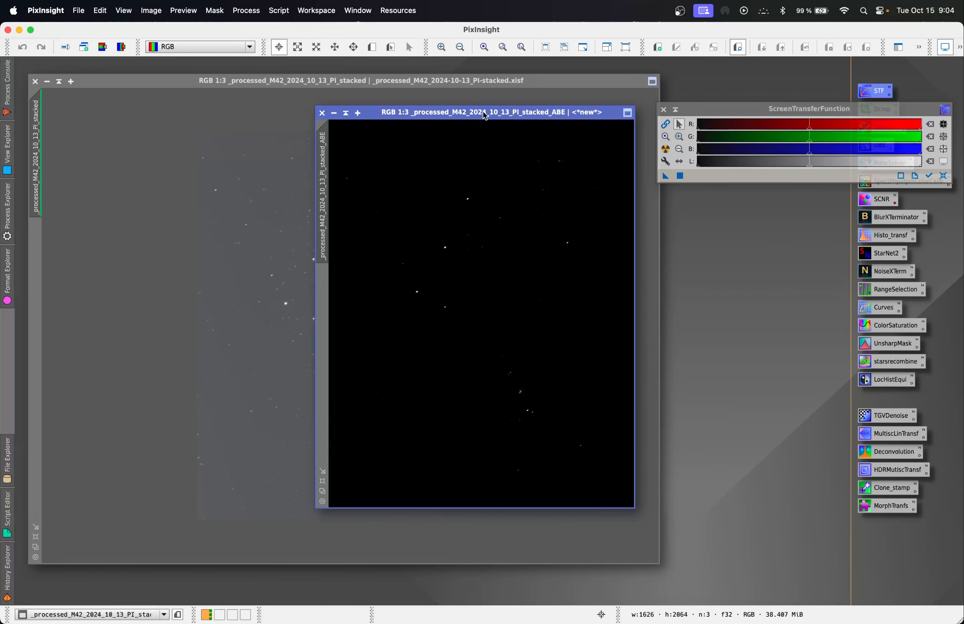
click(665, 150)
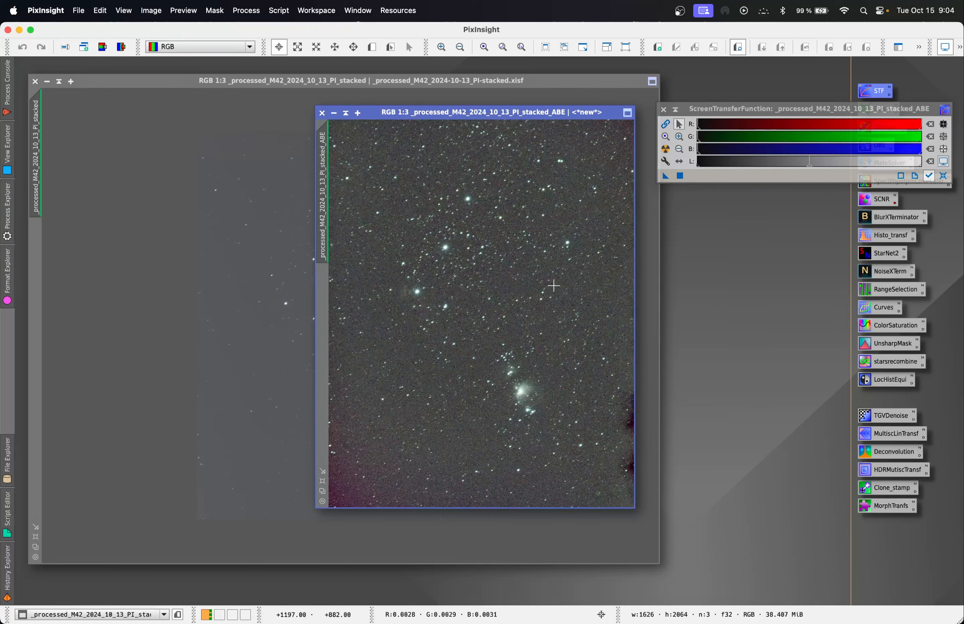
click(664, 110)
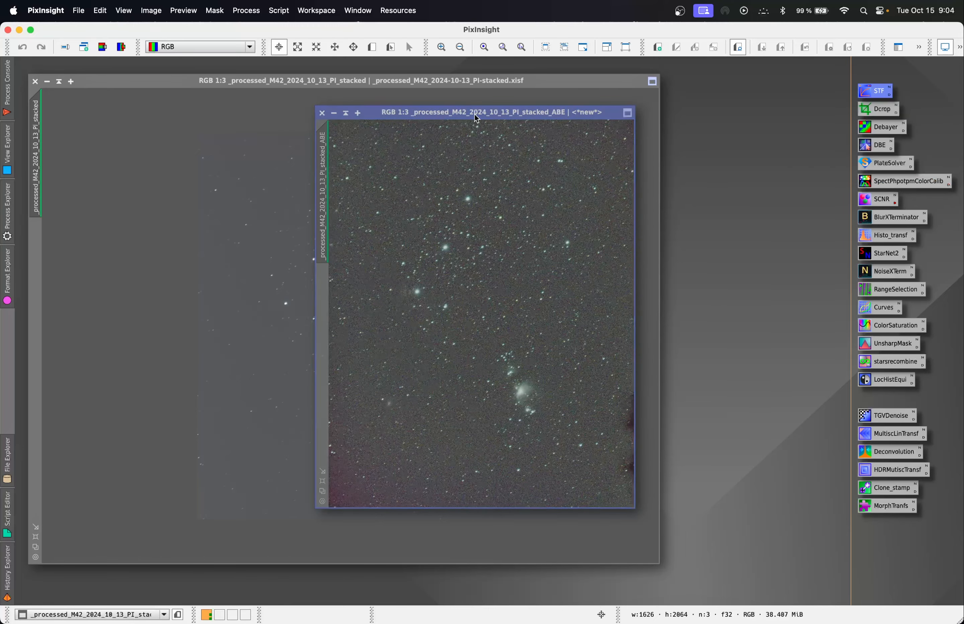
Step: Arrange the original stacked image and the background-extracted image side by side for comparison
drag(478, 116, 680, 108)
drag(268, 83, 333, 93)
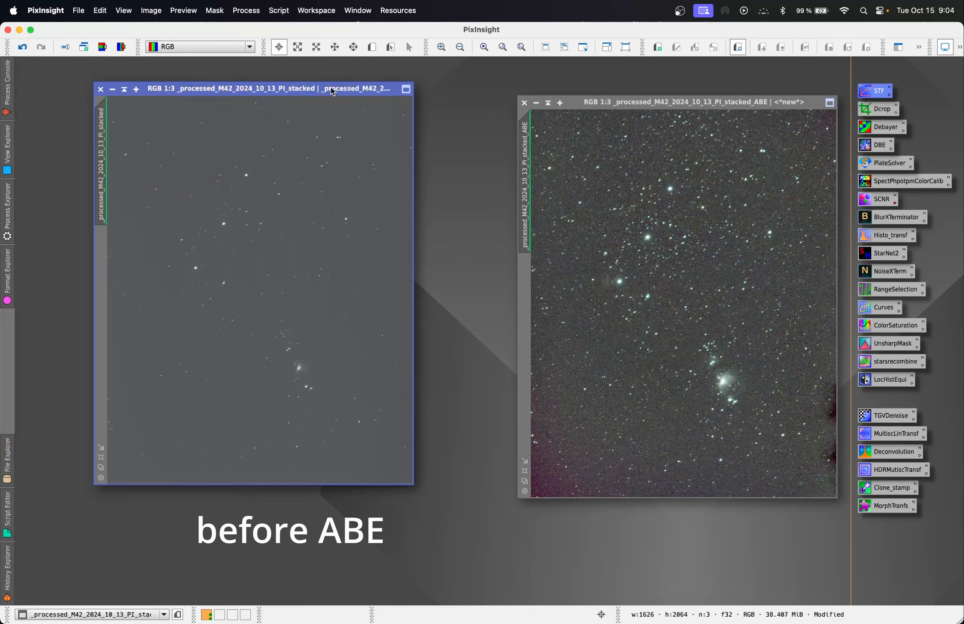
drag(646, 109, 576, 96)
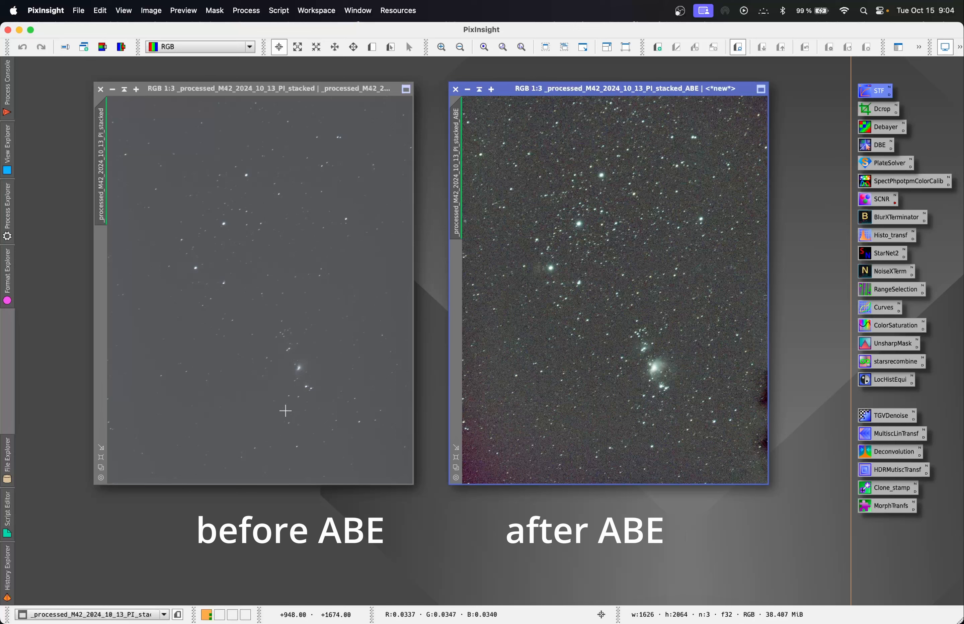
Step: Compare the nebula and stars in the original and background-extracted images at matching zooms up to 4:1, and fit both images in view
click(302, 369)
scroll(301, 368, up, 1)
scroll(301, 369, up, 3)
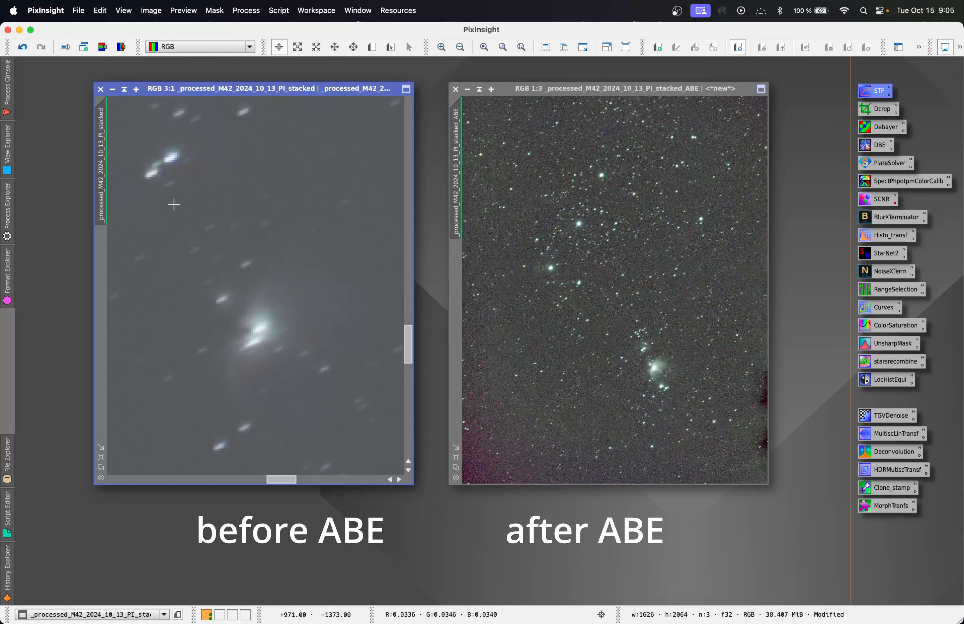
drag(102, 159, 461, 162)
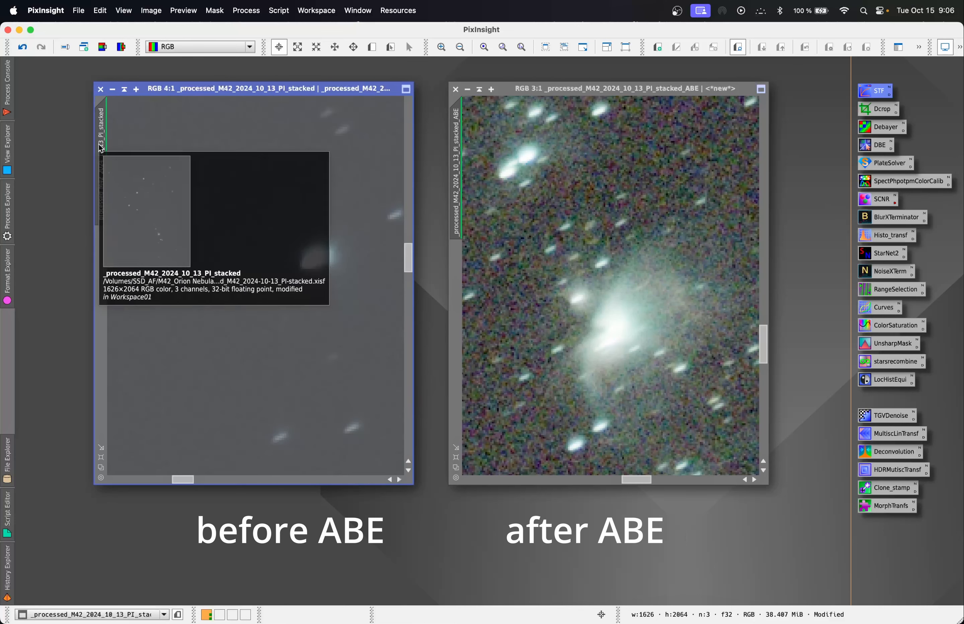
drag(101, 149, 454, 162)
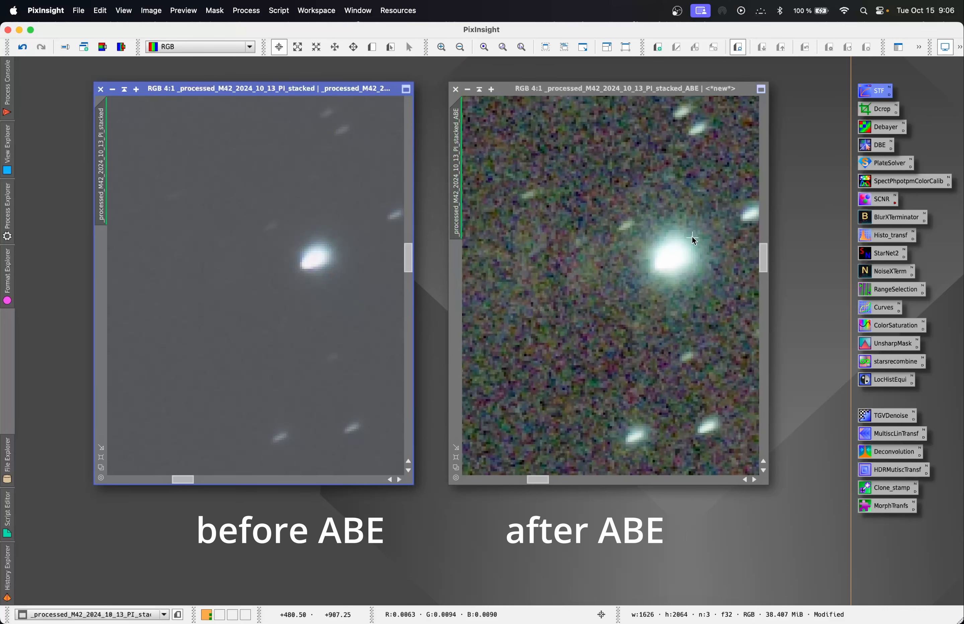
scroll(610, 249, down, 1)
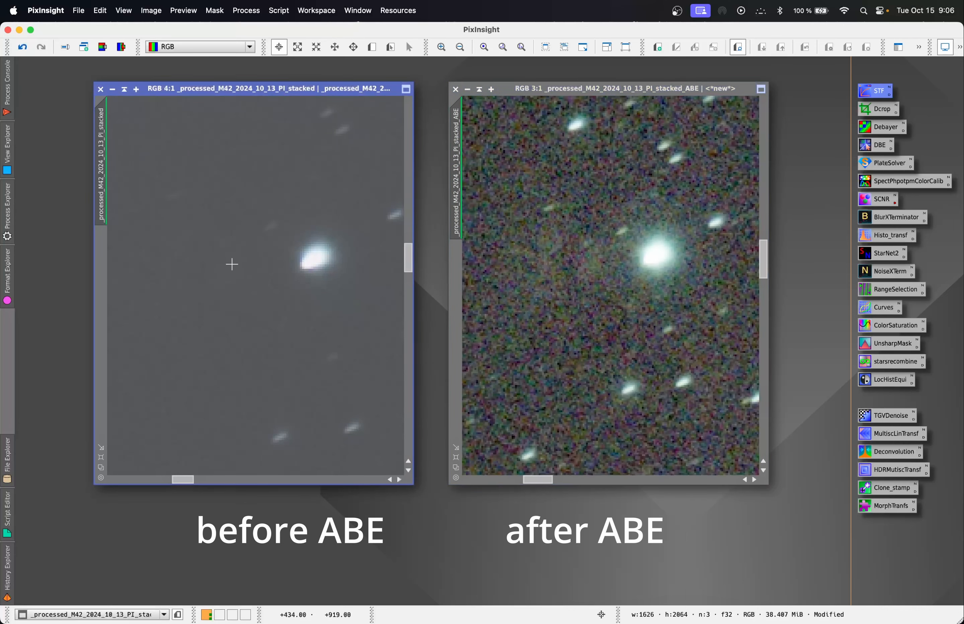
scroll(231, 264, down, 3)
scroll(652, 316, down, 2)
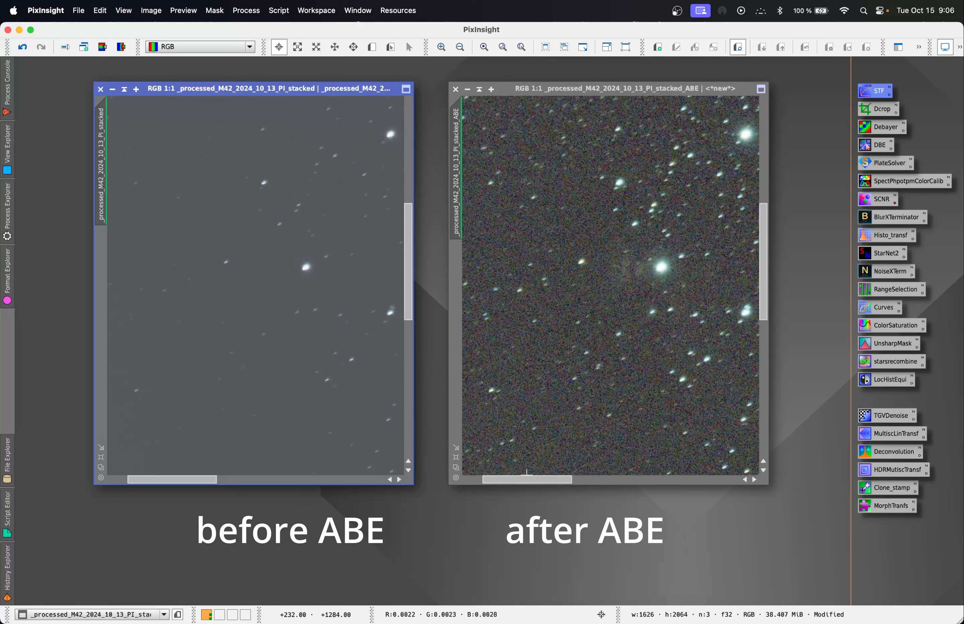
right_click(253, 256)
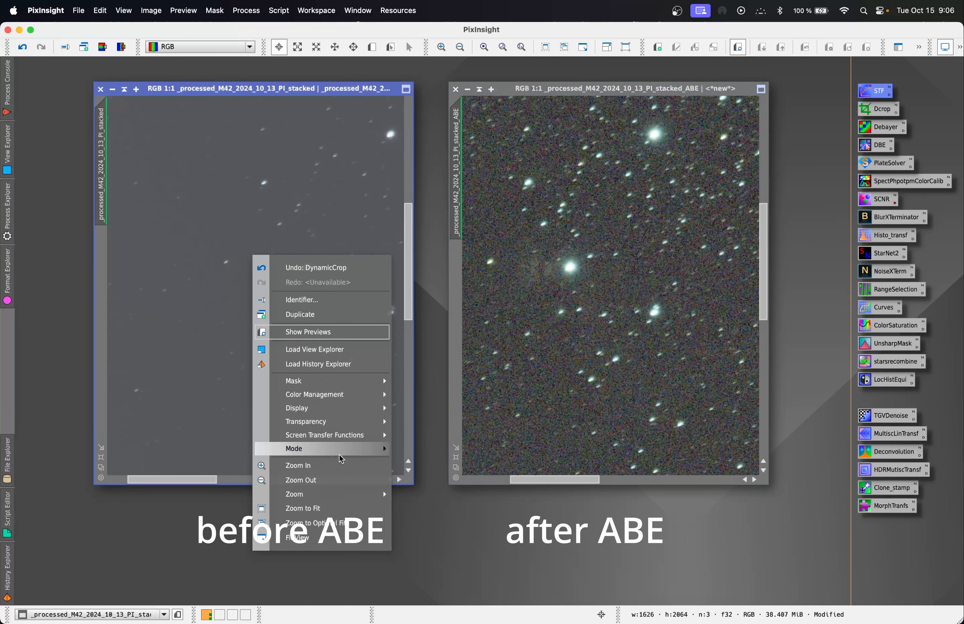
click(332, 509)
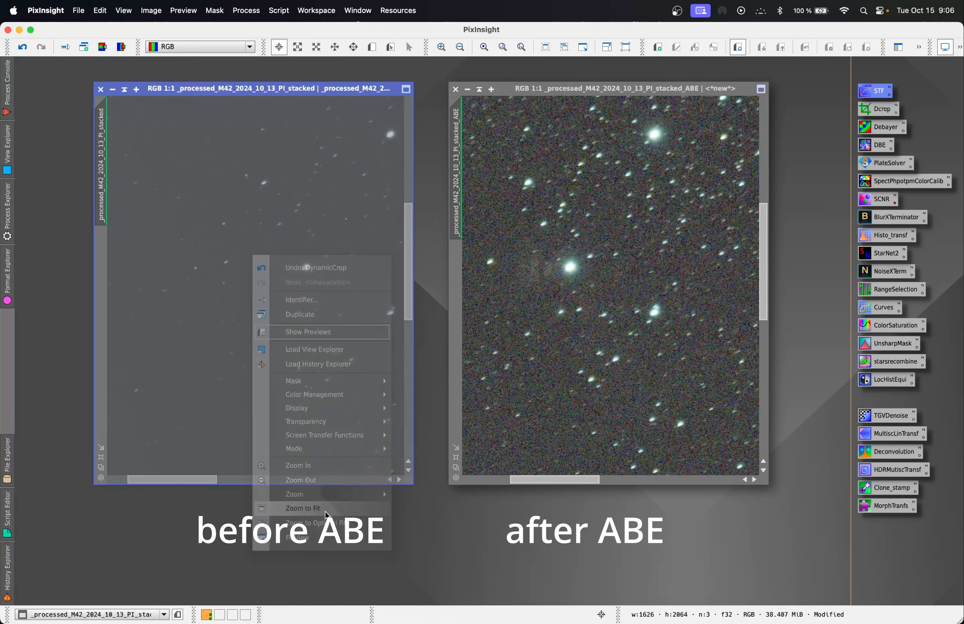
right_click(648, 221)
click(697, 473)
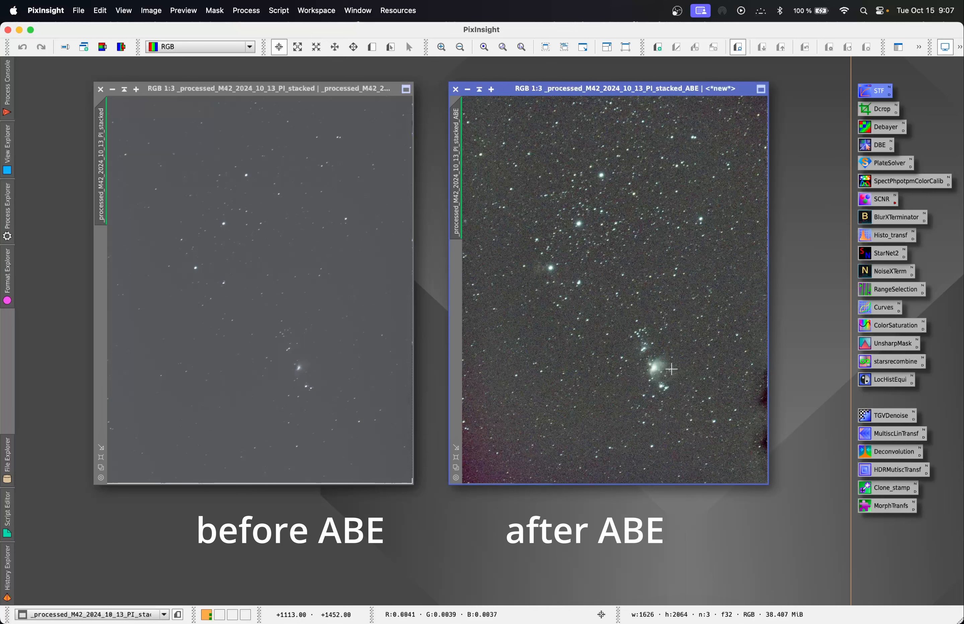
Step: Minimize the original stacked image to an icon at the workspace corner, and reposition and enlarge the background-extracted image's window
click(112, 89)
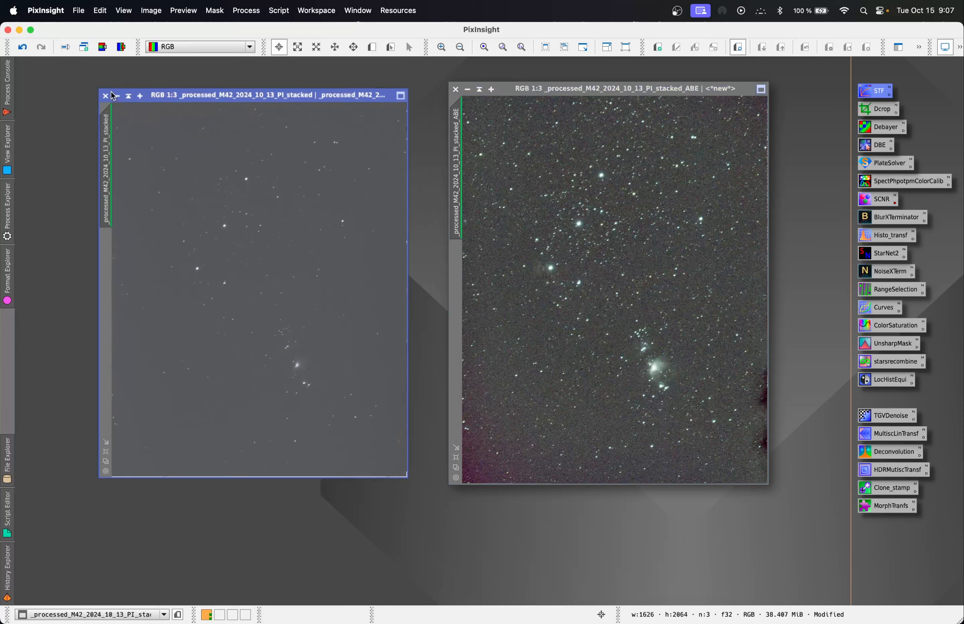
drag(275, 280, 46, 79)
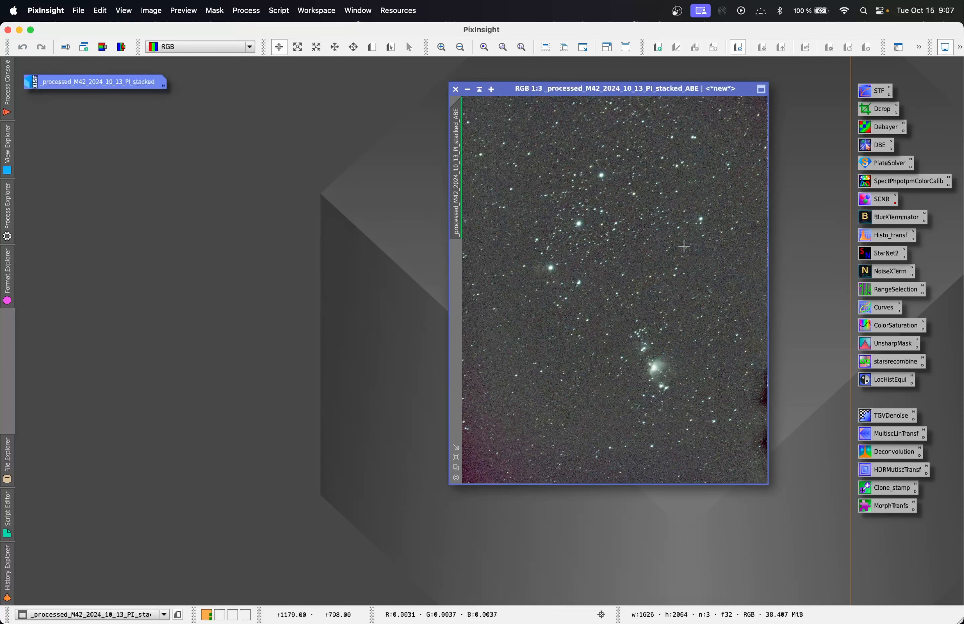
right_click(654, 268)
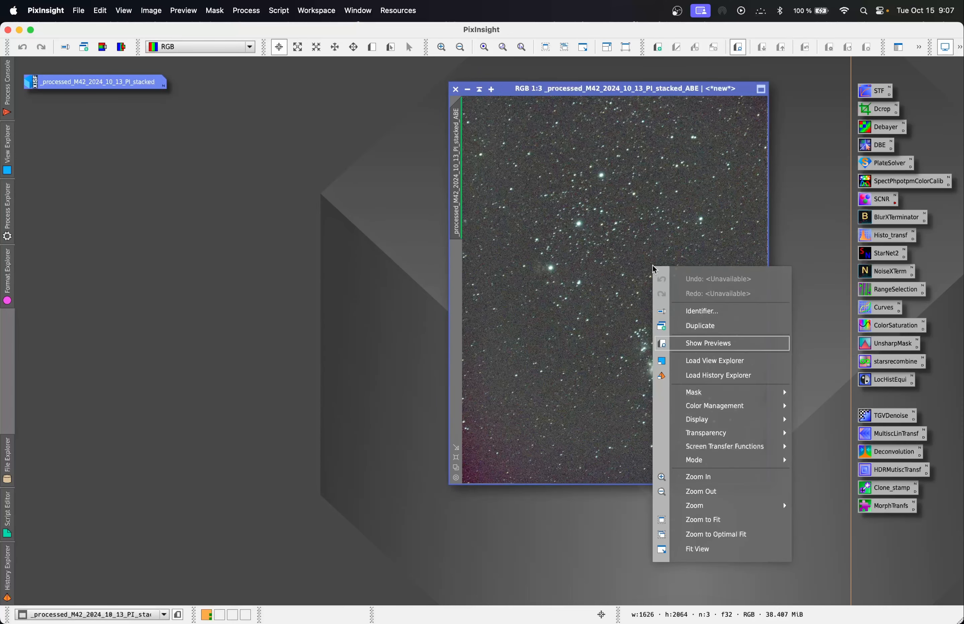
click(753, 519)
drag(629, 93, 473, 73)
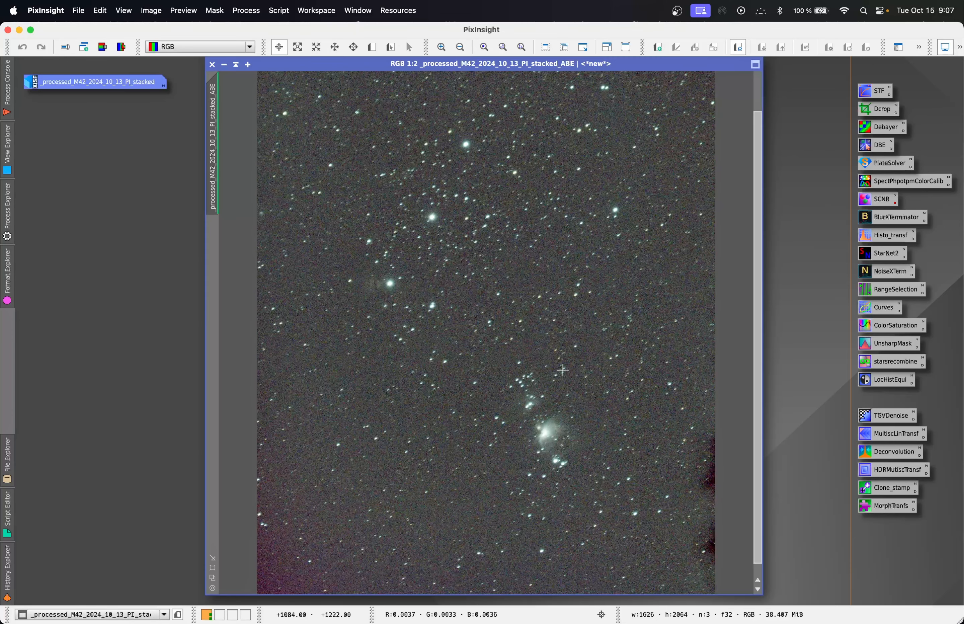
scroll(564, 367, up, 2)
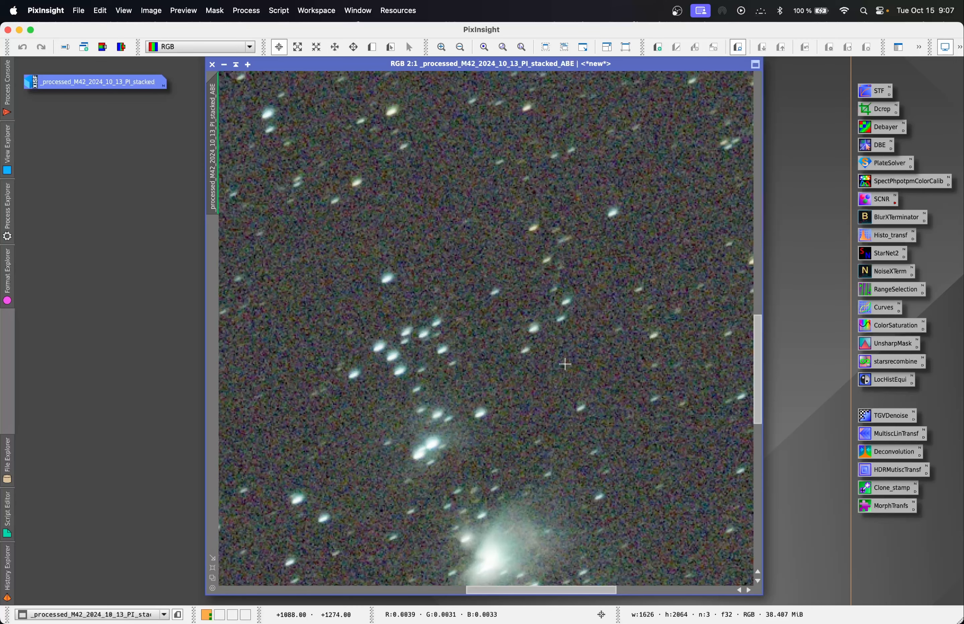
scroll(579, 344, down, 3)
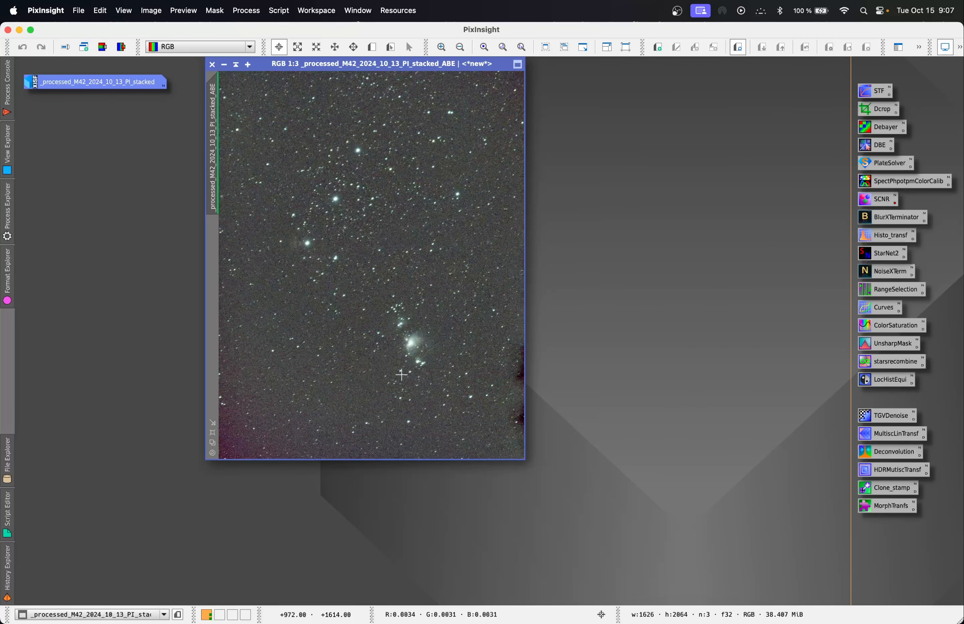
drag(413, 65, 442, 102)
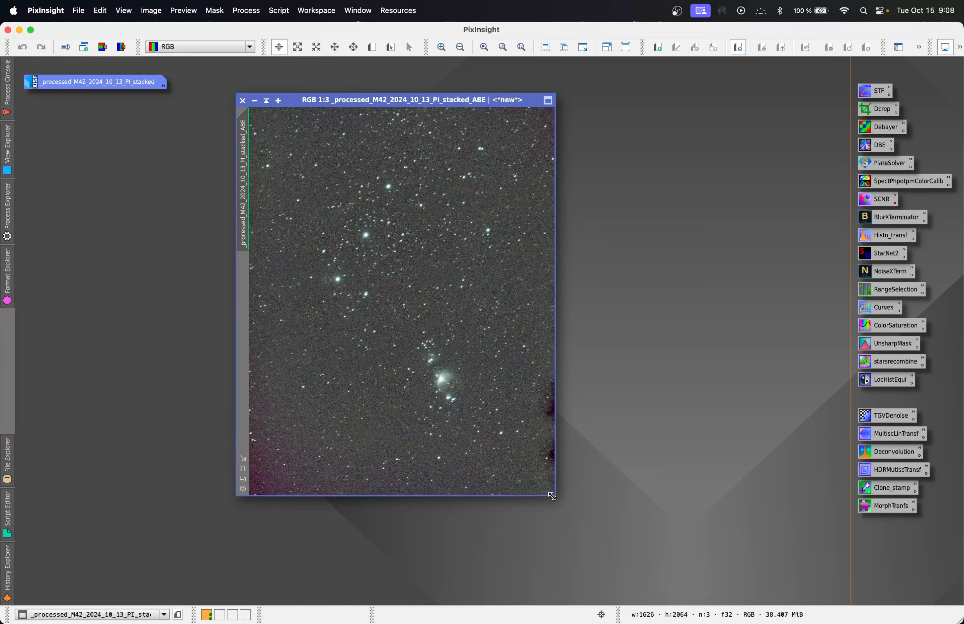
drag(552, 495, 779, 581)
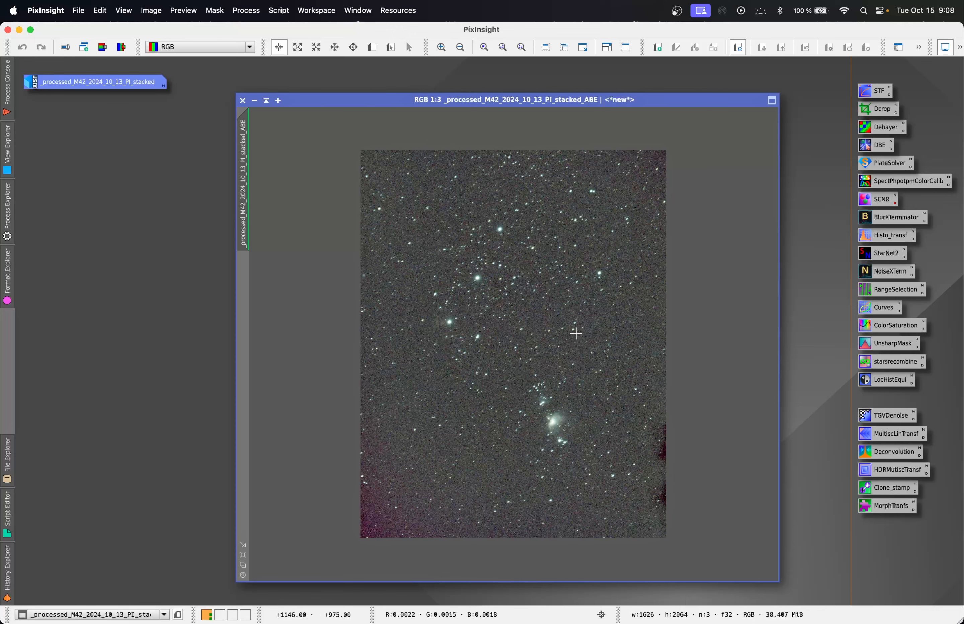
Step: Inspect the noise around the nebula at 1:1 zoom and view the TGVDenoise settings
scroll(549, 338, up, 1)
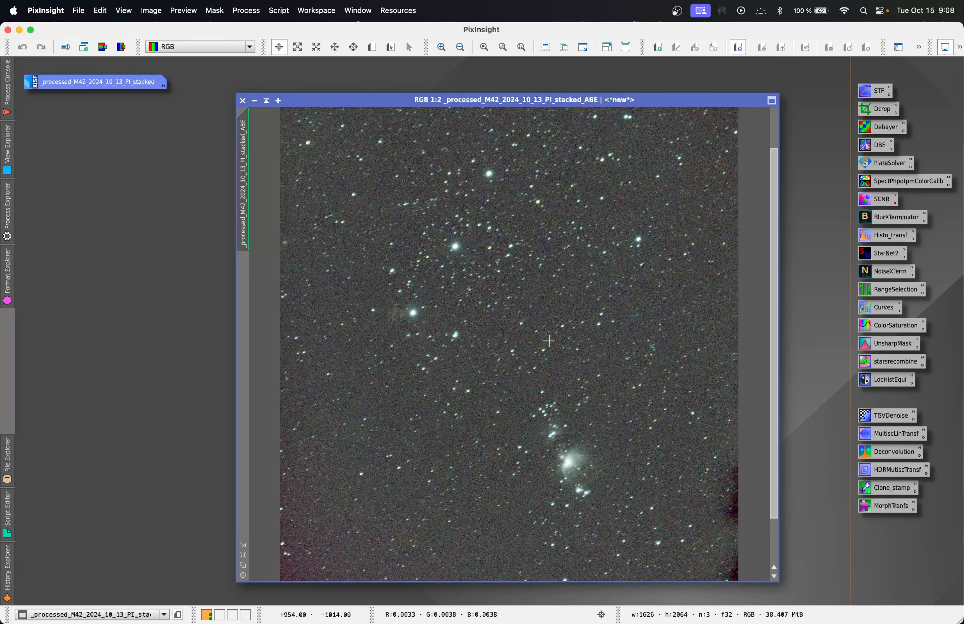
scroll(549, 341, up, 1)
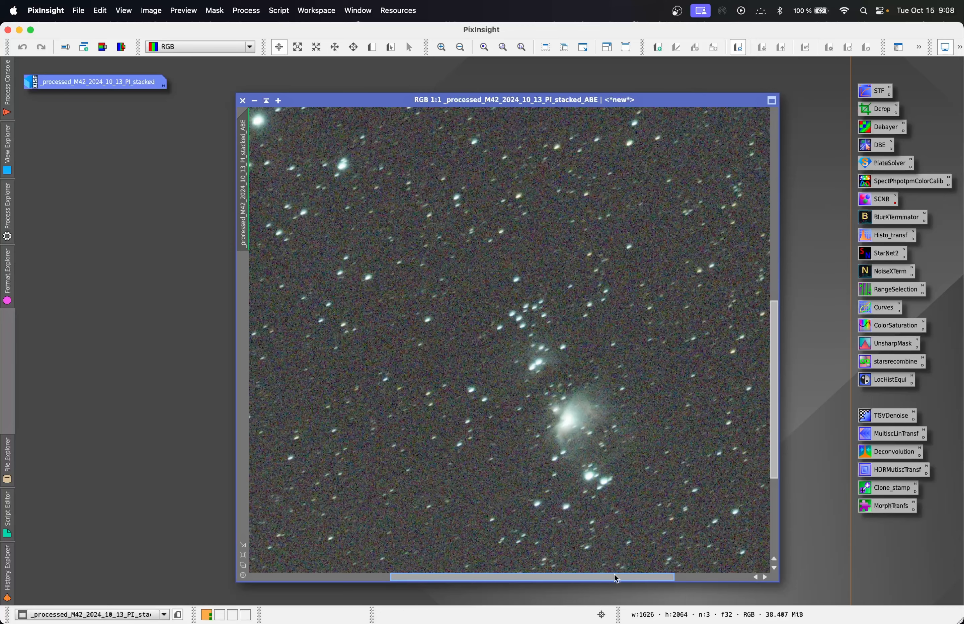
drag(613, 577, 642, 560)
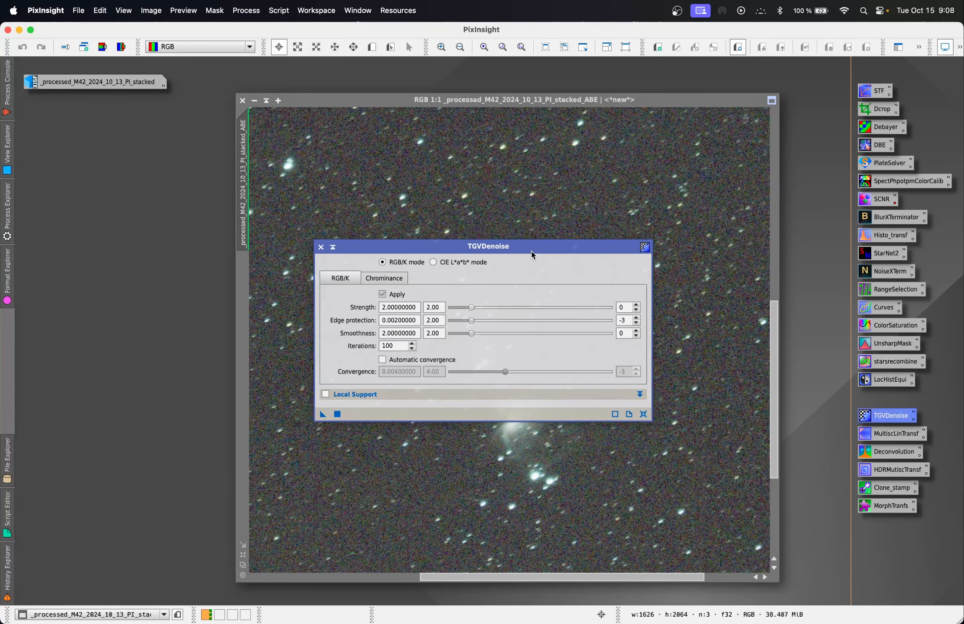
drag(532, 252, 535, 219)
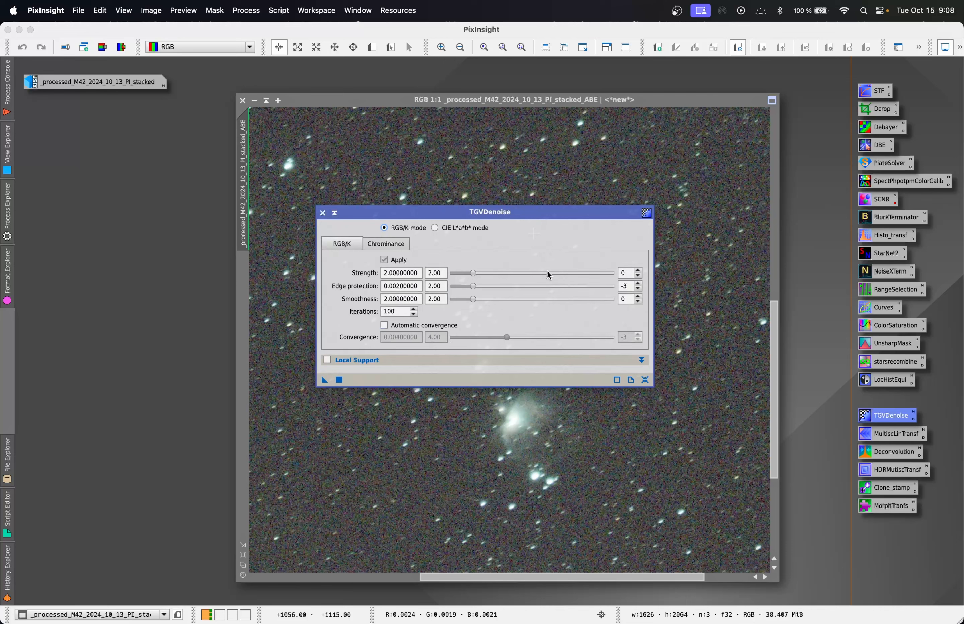
click(322, 212)
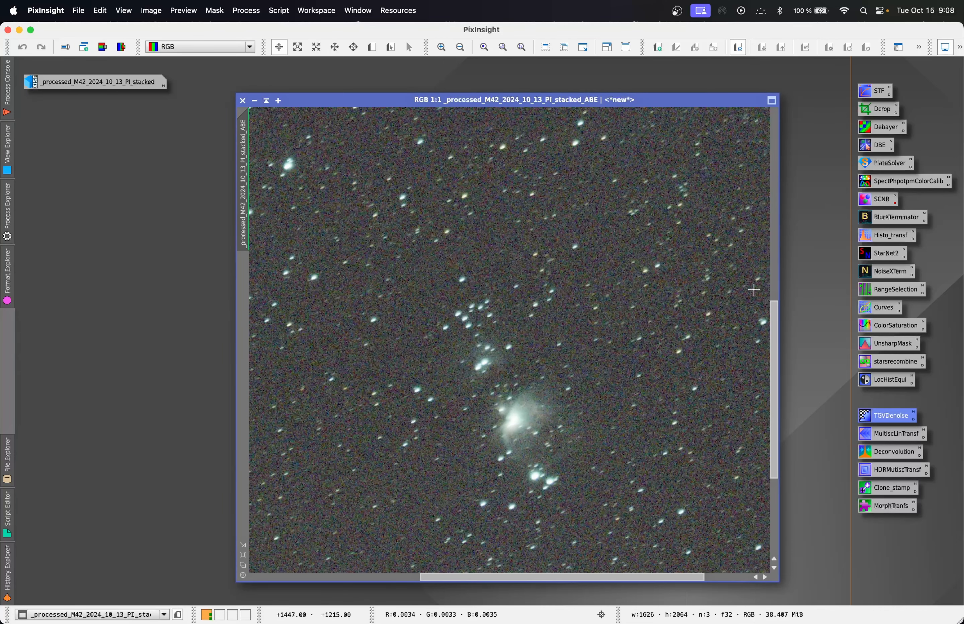
Step: Apply NoiseXTerminator to the background-extracted image with Denoise set to 0.60, and close the process
double_click(885, 274)
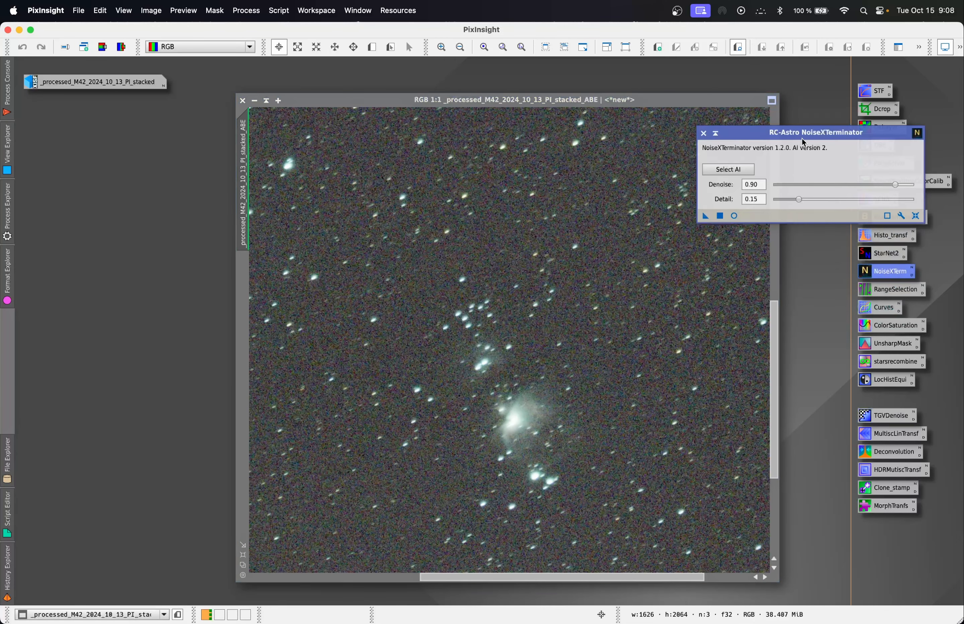
drag(794, 137, 719, 186)
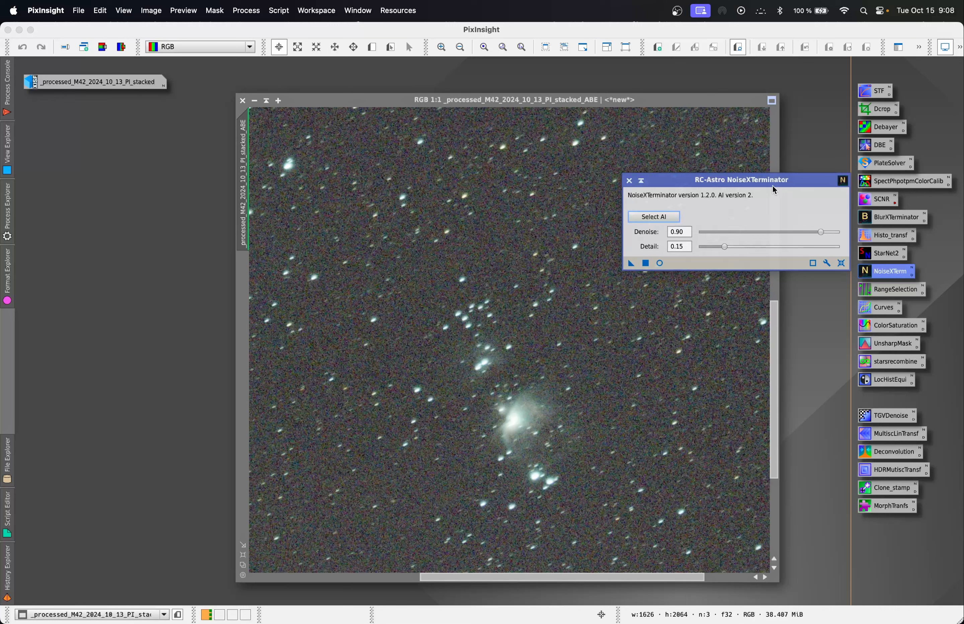
drag(771, 185, 770, 189)
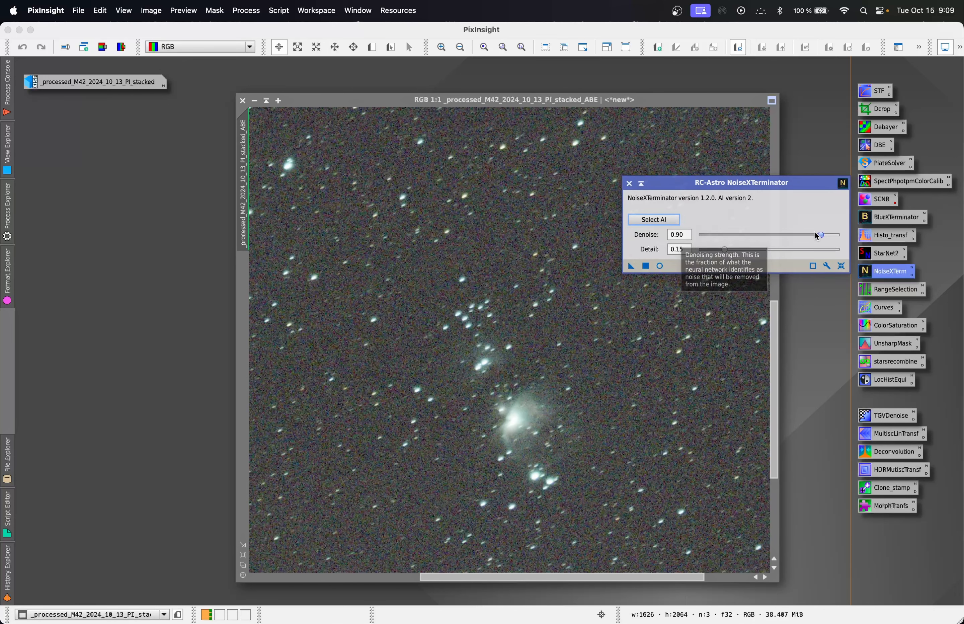
drag(822, 237, 782, 234)
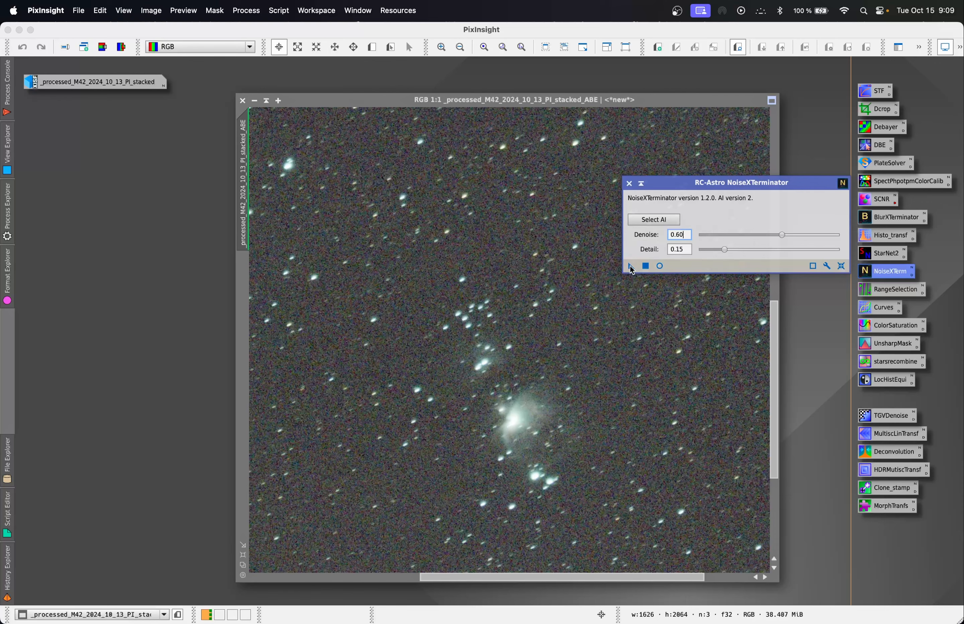
drag(631, 267, 601, 366)
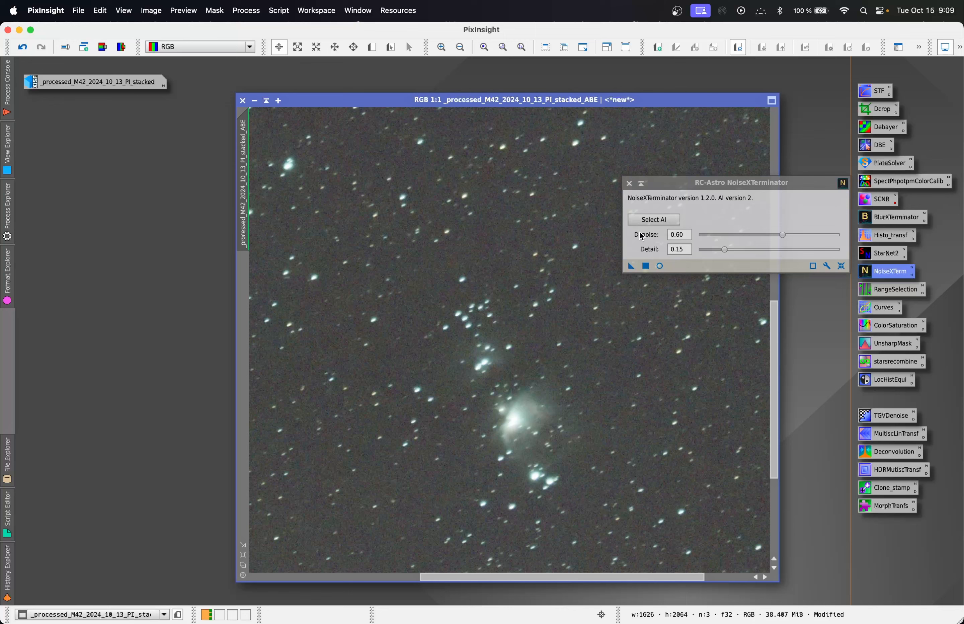
click(629, 183)
Step: Compare the nebula before and after noise reduction at 2:1 zoom using undo and redo, keep the denoised version, and fit the view
scroll(513, 371, up, 1)
click(25, 48)
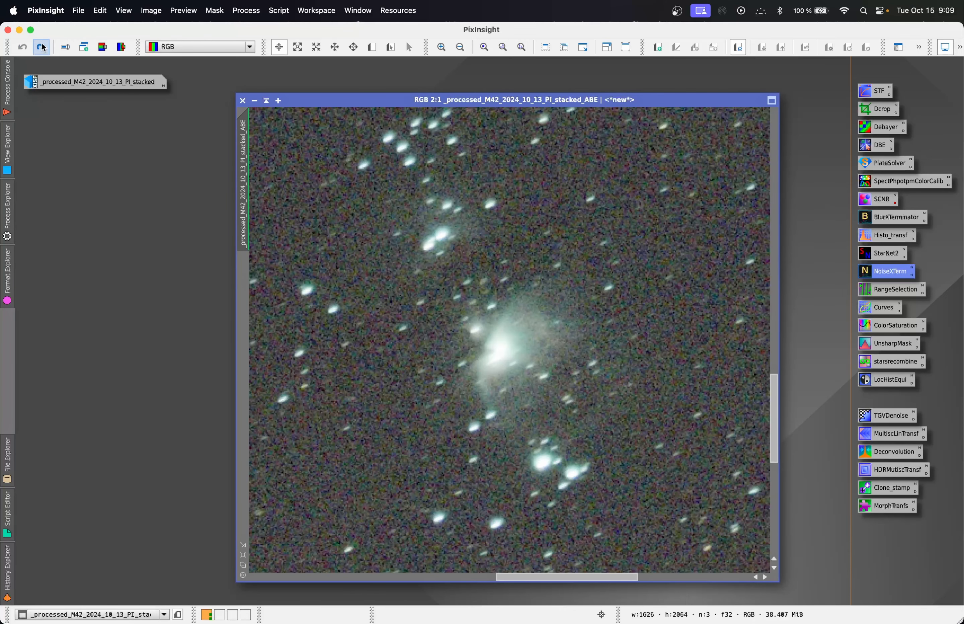
click(44, 48)
click(22, 47)
click(44, 48)
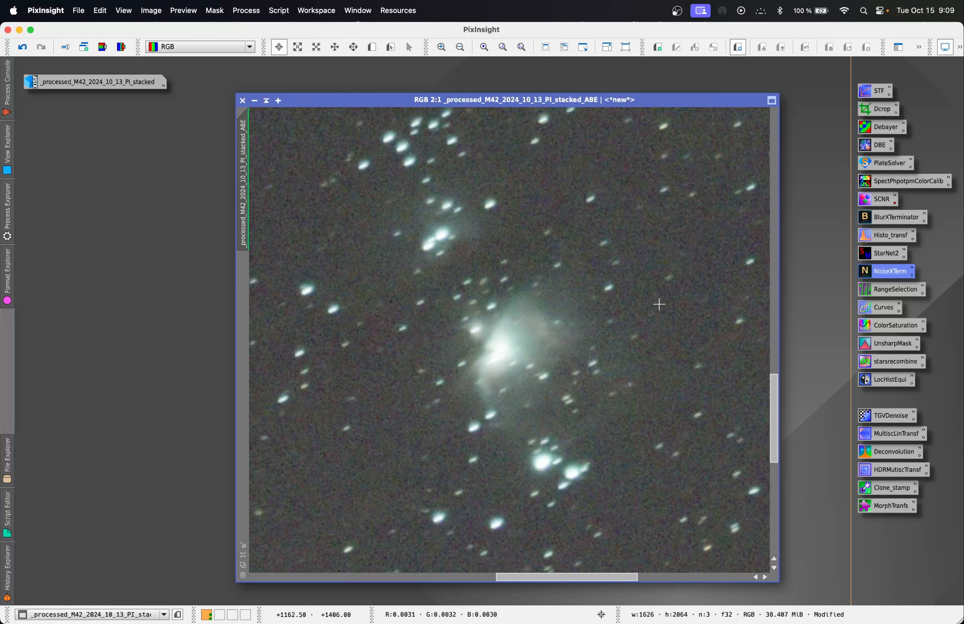
right_click(650, 264)
click(611, 345)
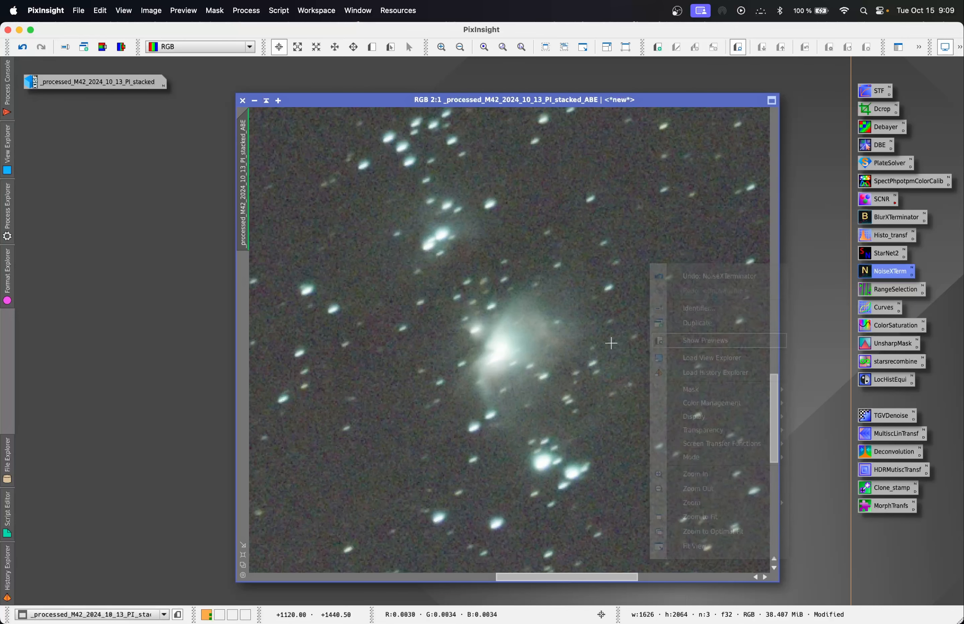
right_click(626, 356)
click(707, 315)
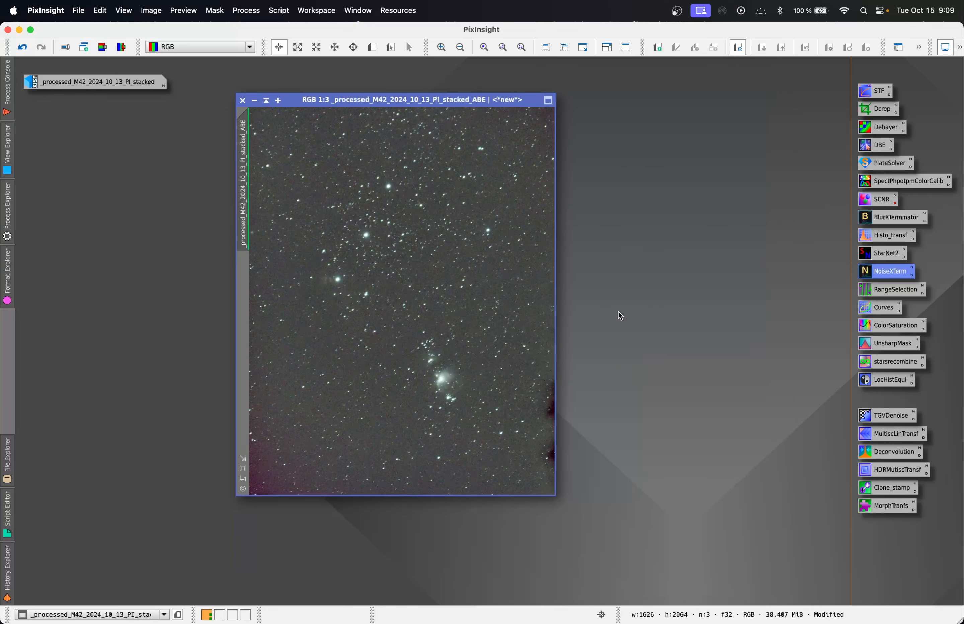
double_click(877, 91)
drag(756, 116, 691, 127)
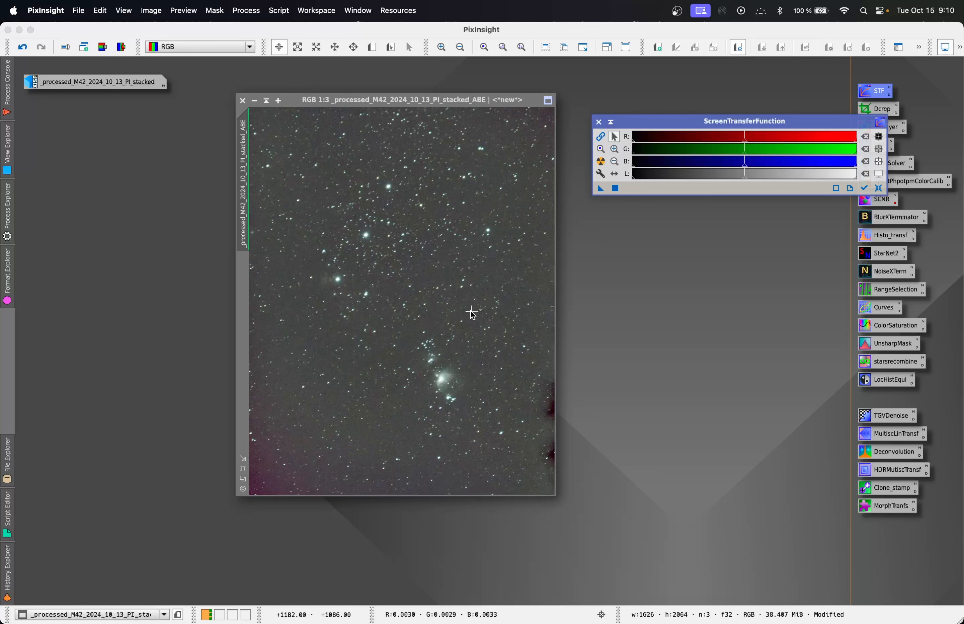
mouse_move(651, 123)
mouse_down()
mouse_move(629, 141)
mouse_move(637, 126)
mouse_up()
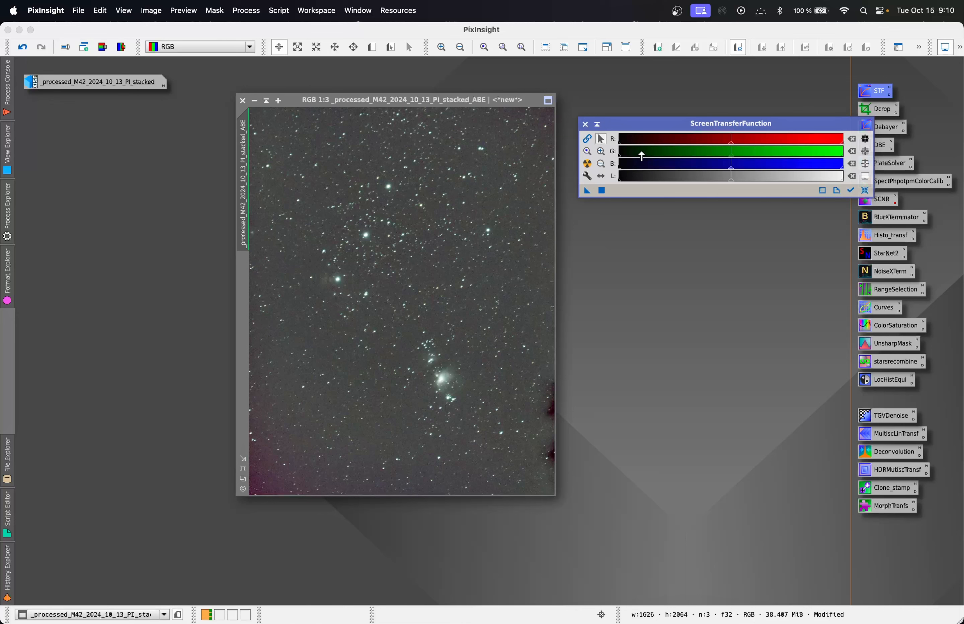
click(585, 124)
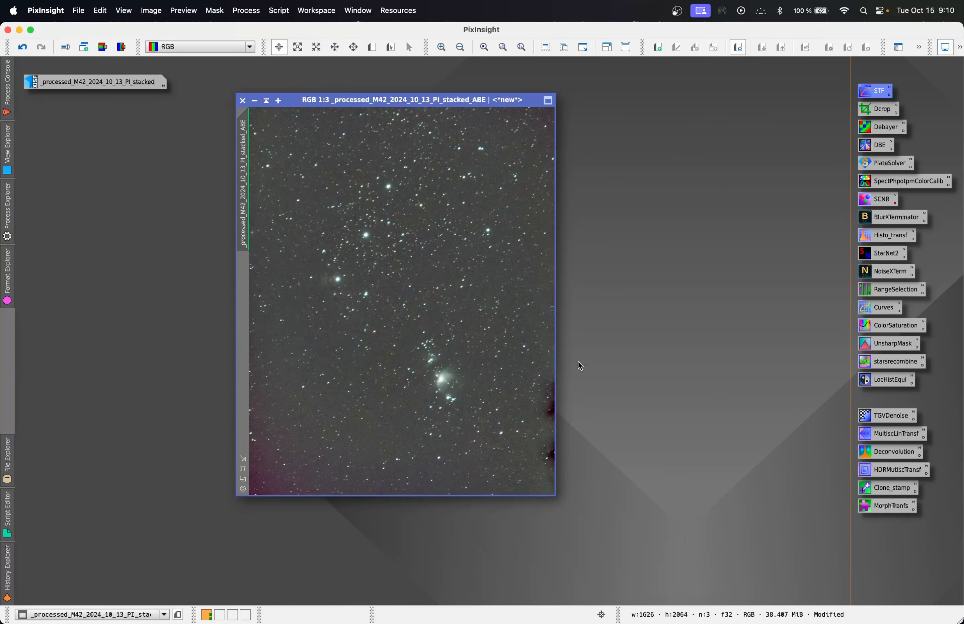
Step: Enlarge the denoised image's window and show the image at 1:2 zoom
drag(556, 495, 736, 564)
scroll(553, 409, up, 1)
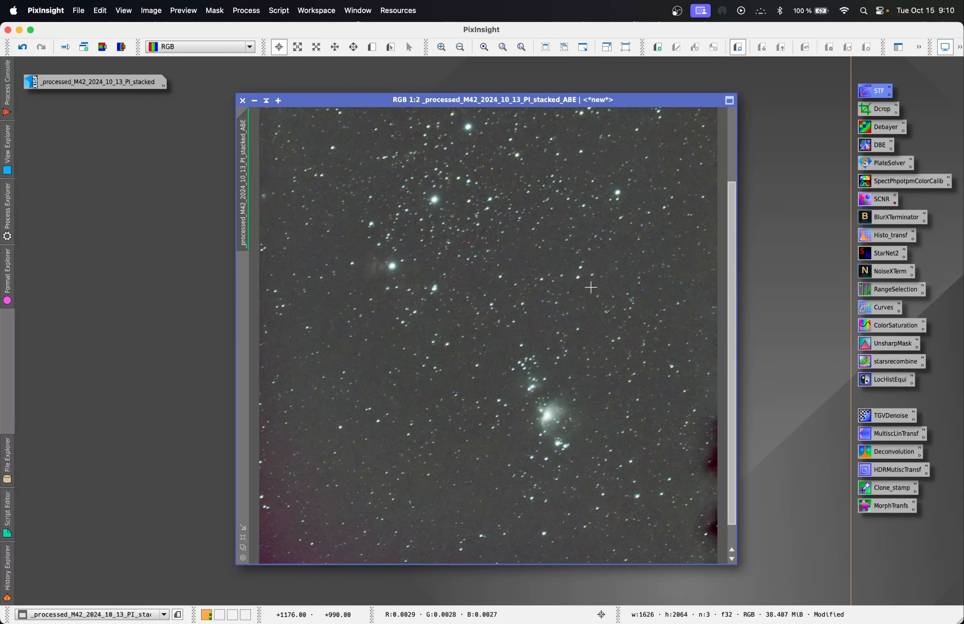
click(246, 10)
mouse_move(292, 32)
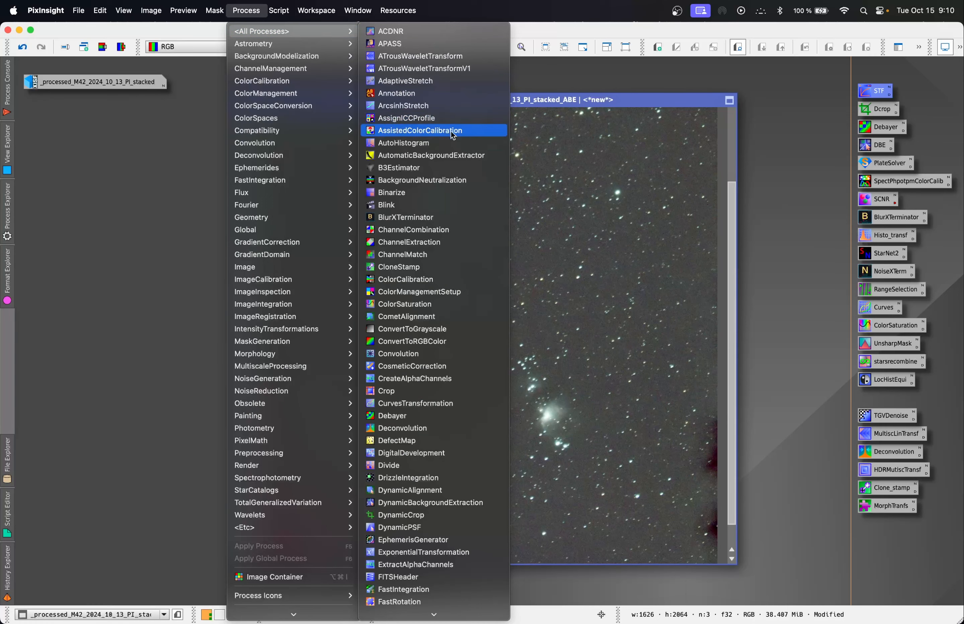
key(p)
key(Down)
key(Down)
key(Down)
key(Up)
key(Up)
key(Up)
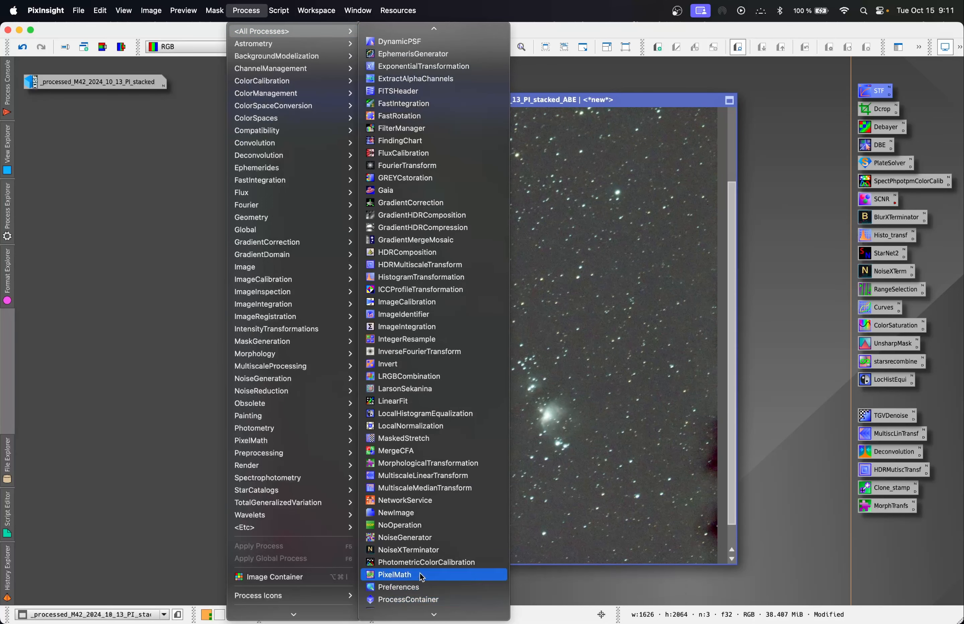
click(687, 105)
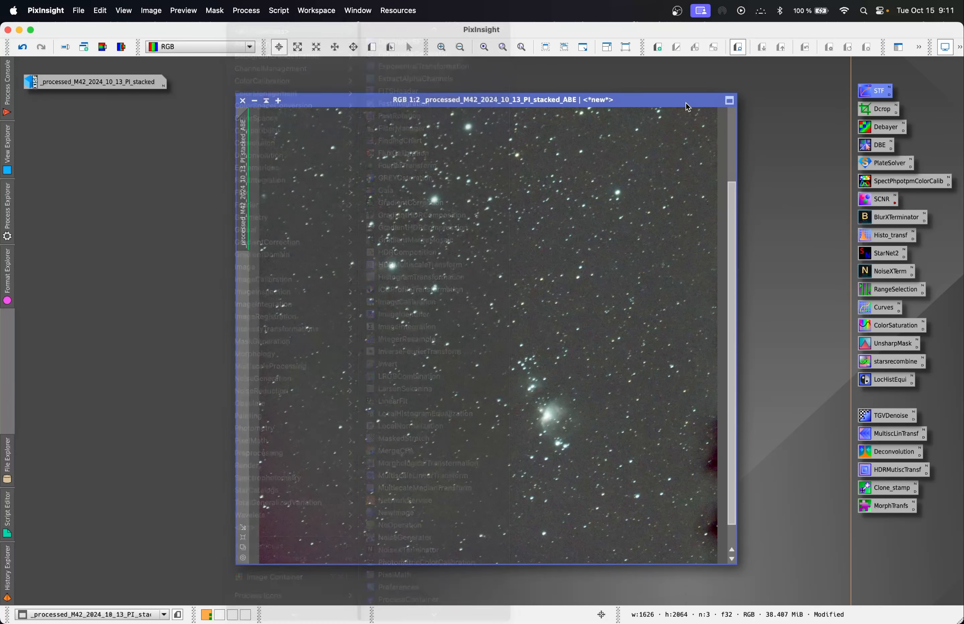
Step: Open SpectrophotometricColorCalibration and look through the available red filters, keeping Sony Color Sensor R-UVIRcut
double_click(896, 189)
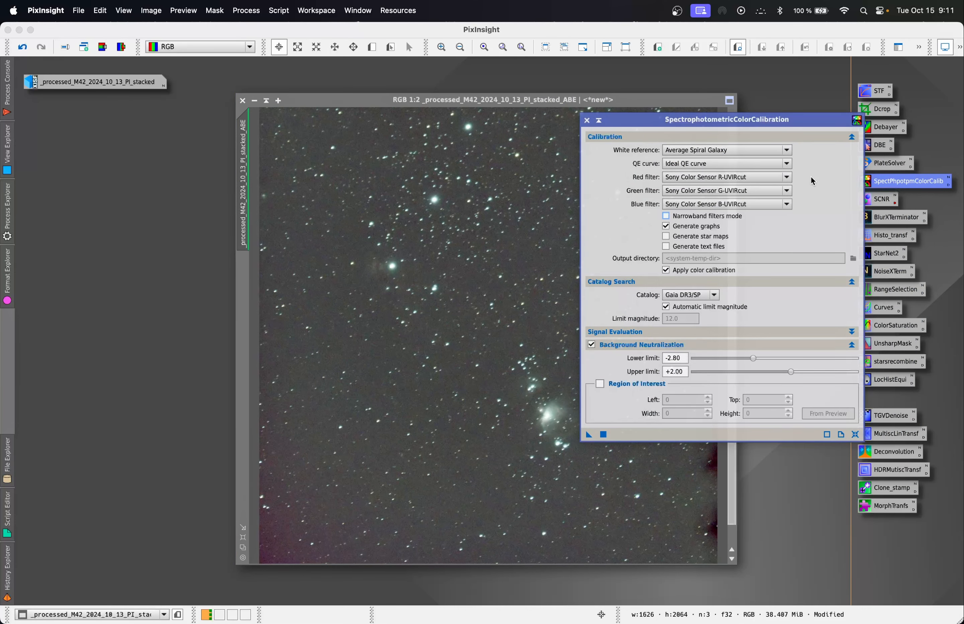
click(787, 178)
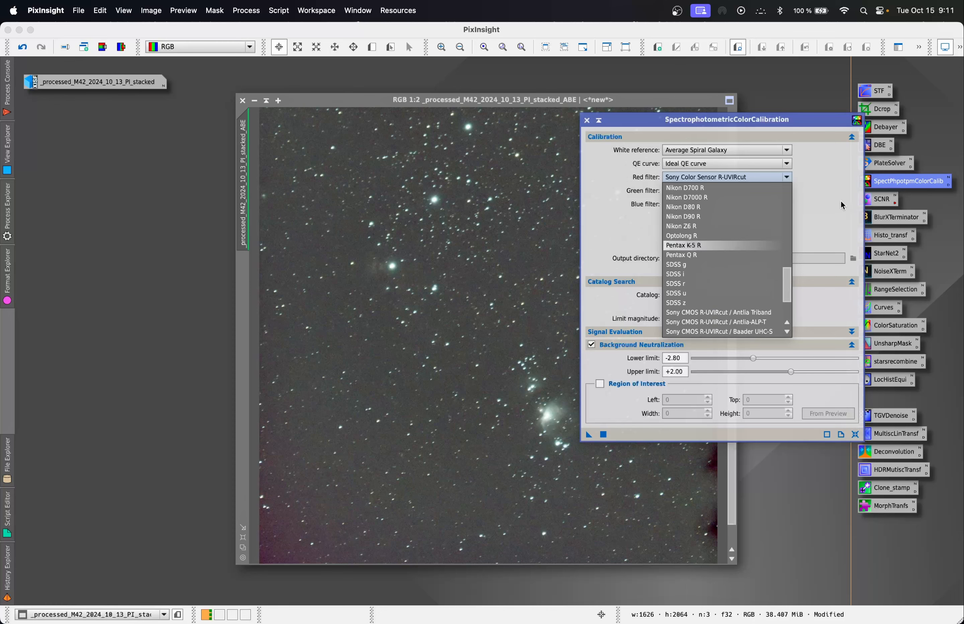
click(812, 204)
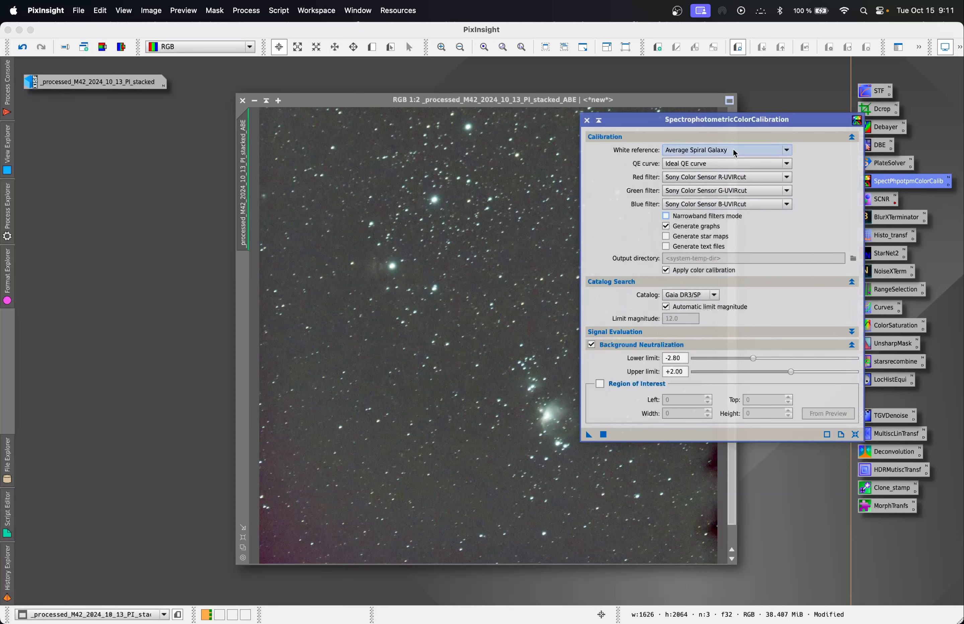
Step: Arrange the denoised image and the SpectrophotometricColorCalibration dialog side by side without overlap
drag(772, 126, 780, 131)
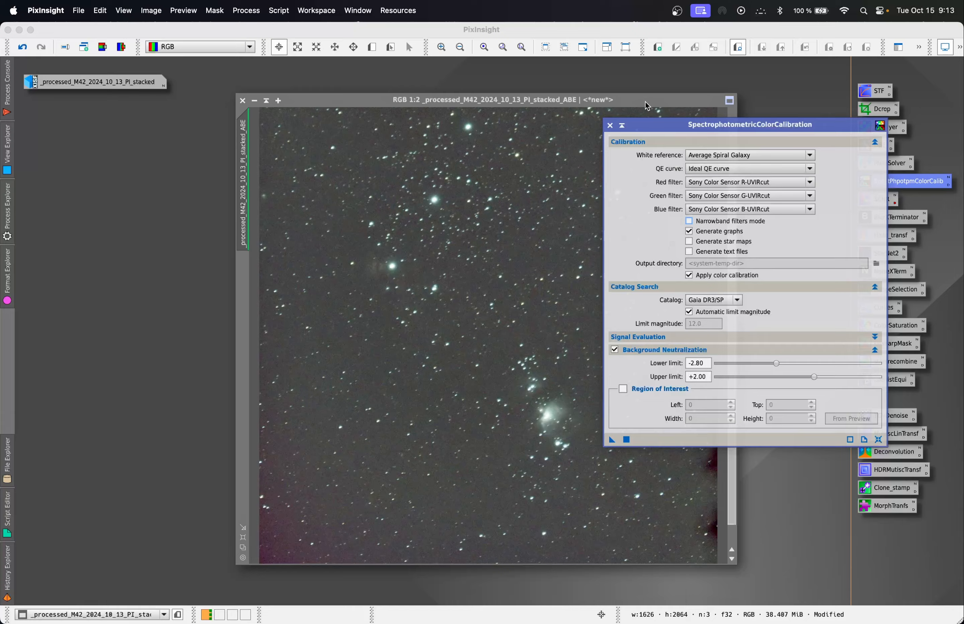
drag(645, 103, 535, 110)
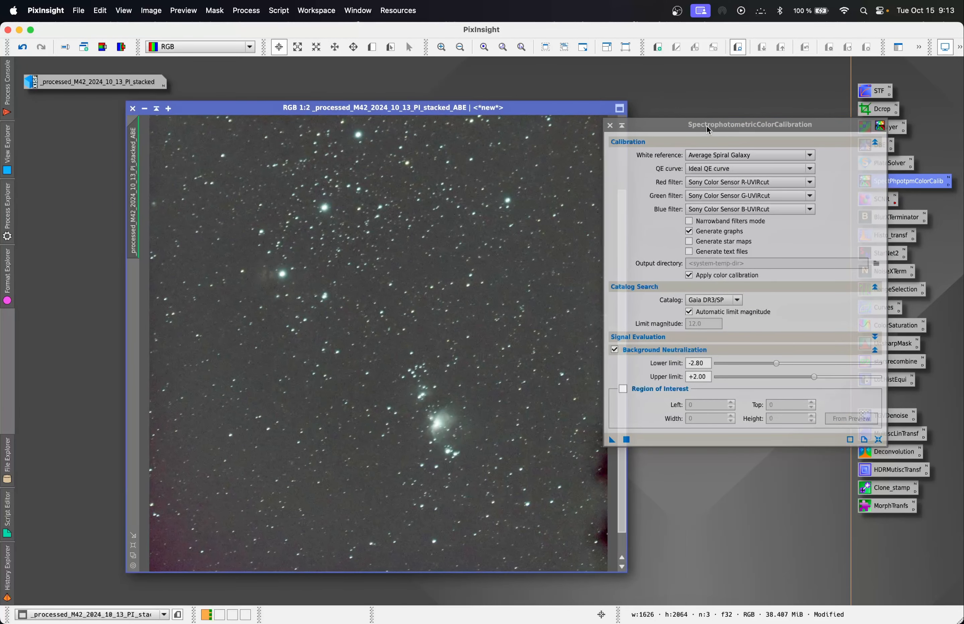
drag(708, 129, 740, 129)
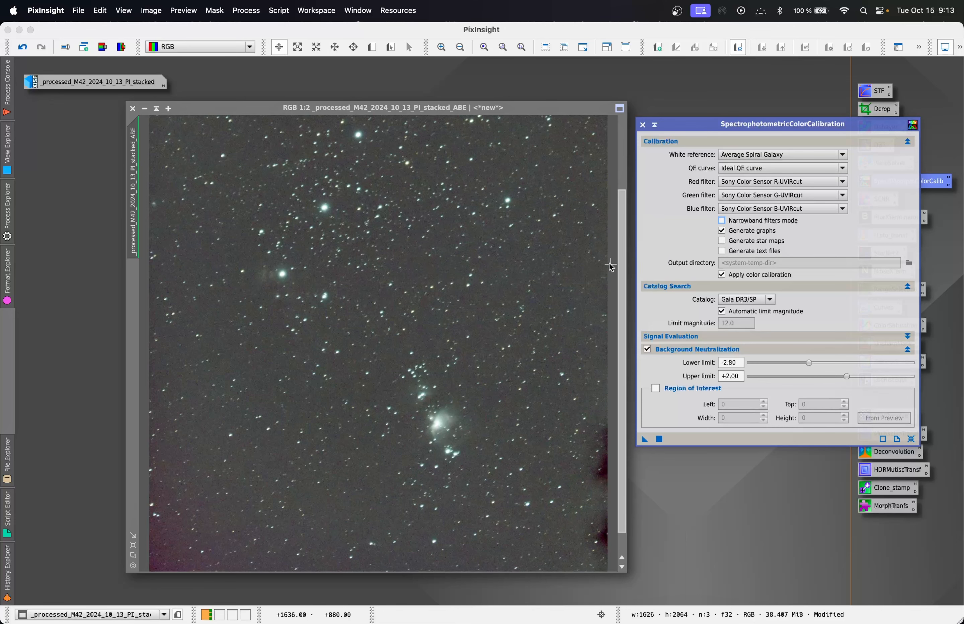
drag(623, 268, 623, 233)
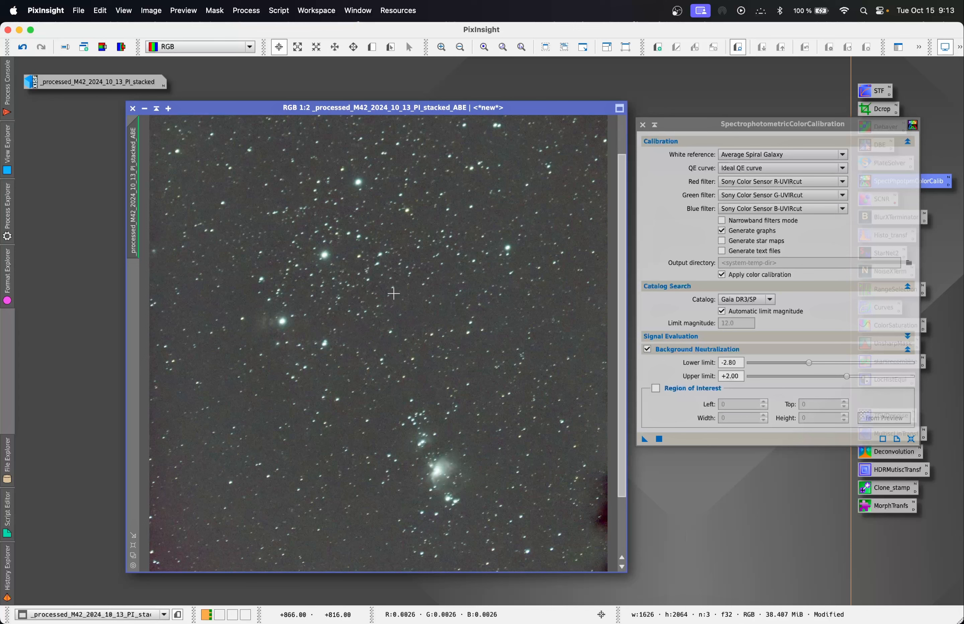
click(715, 124)
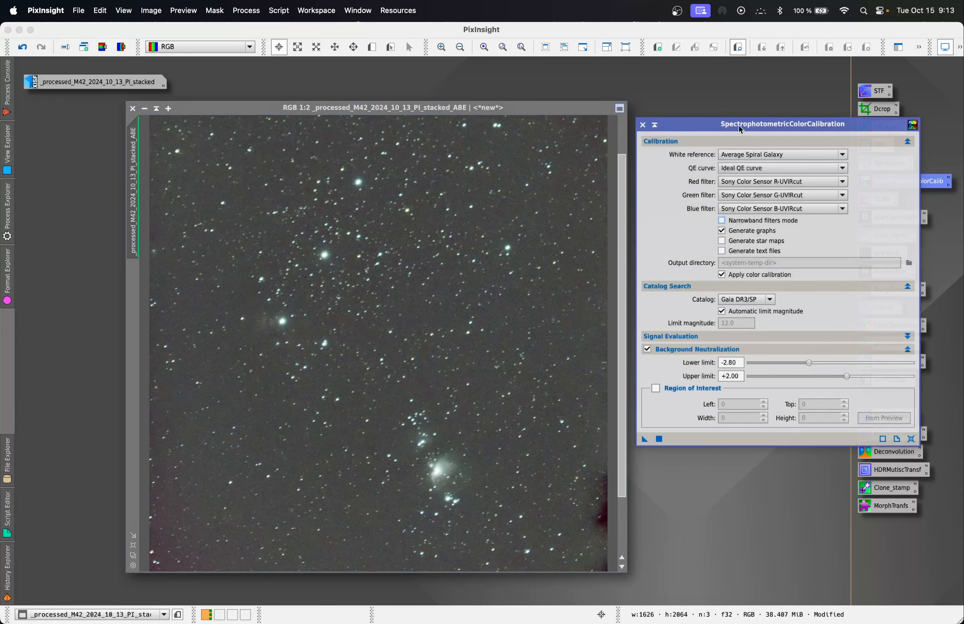
Step: Plate-solve the denoised image with the ImageSolver script, using the MESSIER 042 coordinates from an online search for m42
click(451, 312)
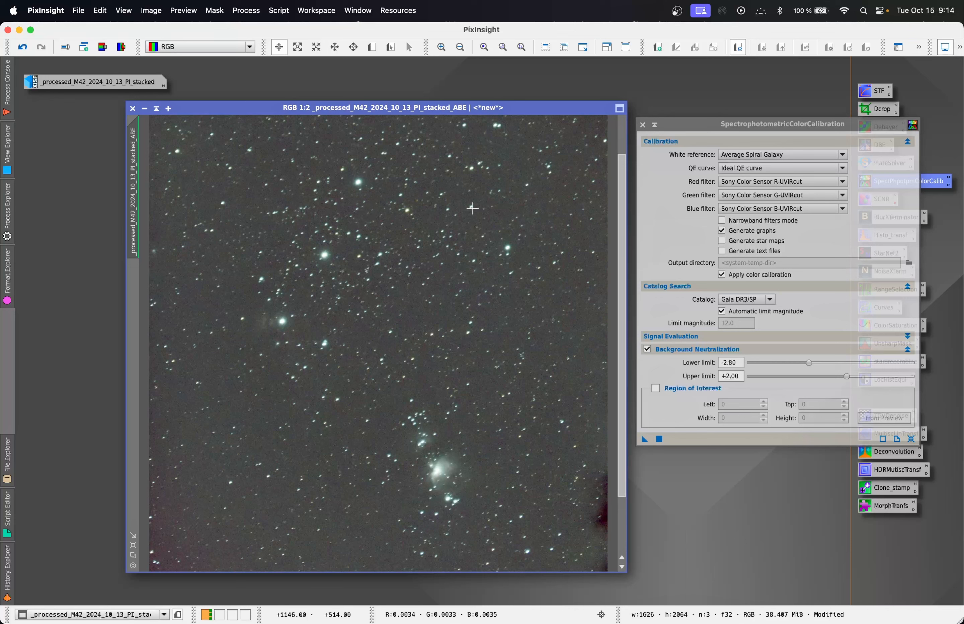
click(284, 14)
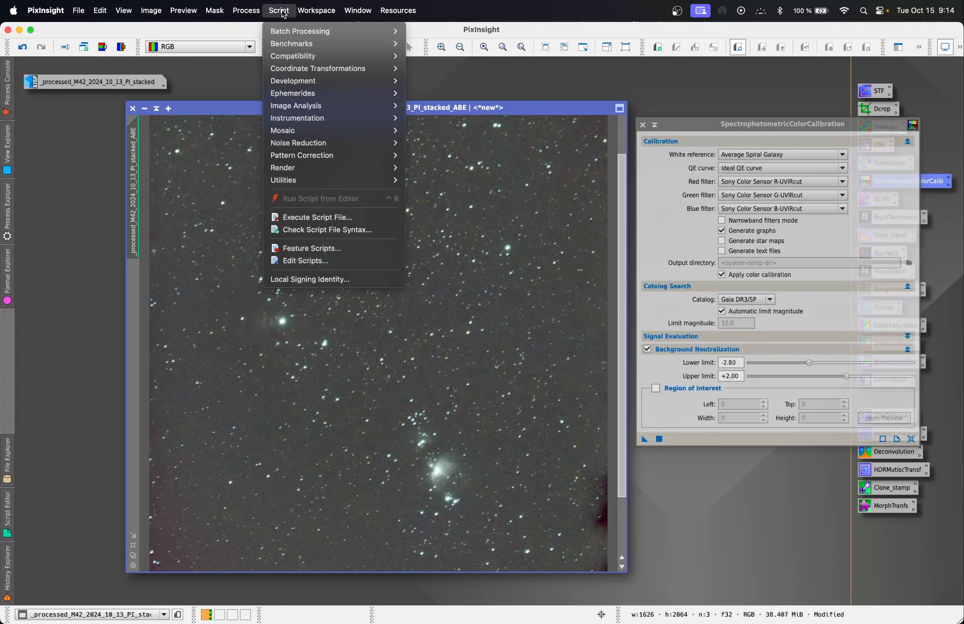
mouse_move(372, 108)
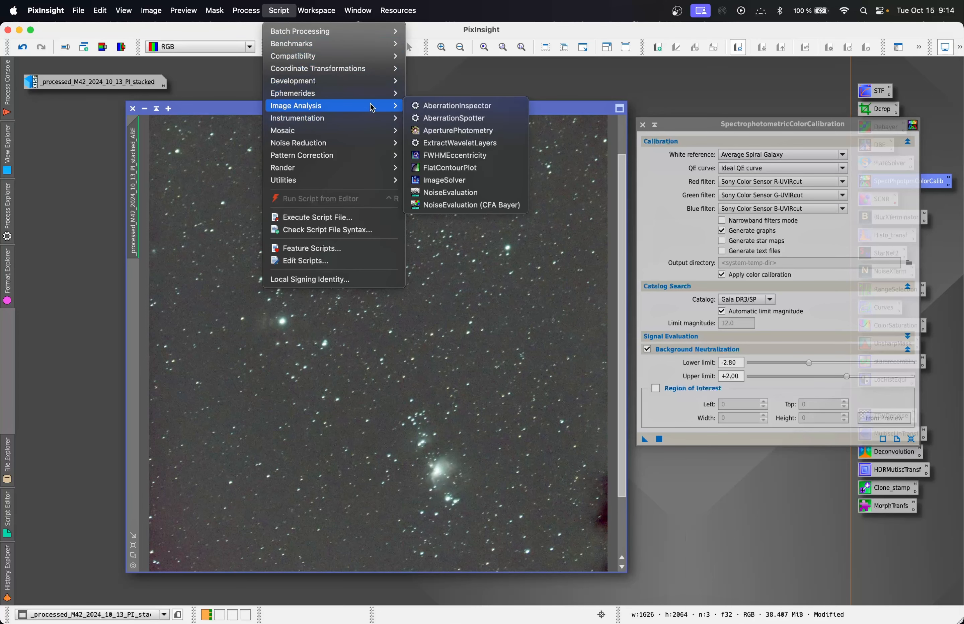
click(478, 182)
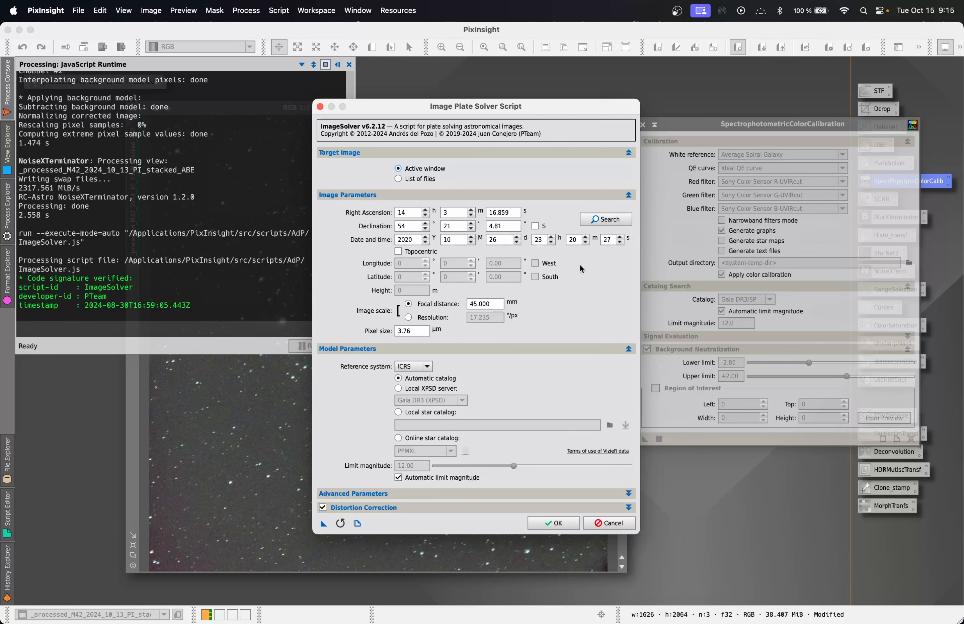
click(618, 223)
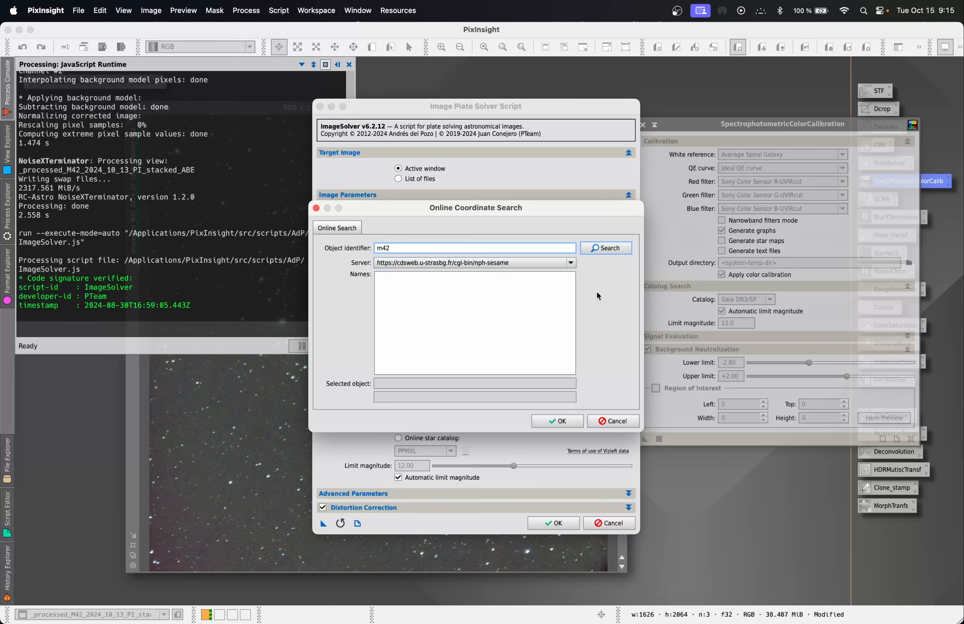
click(611, 248)
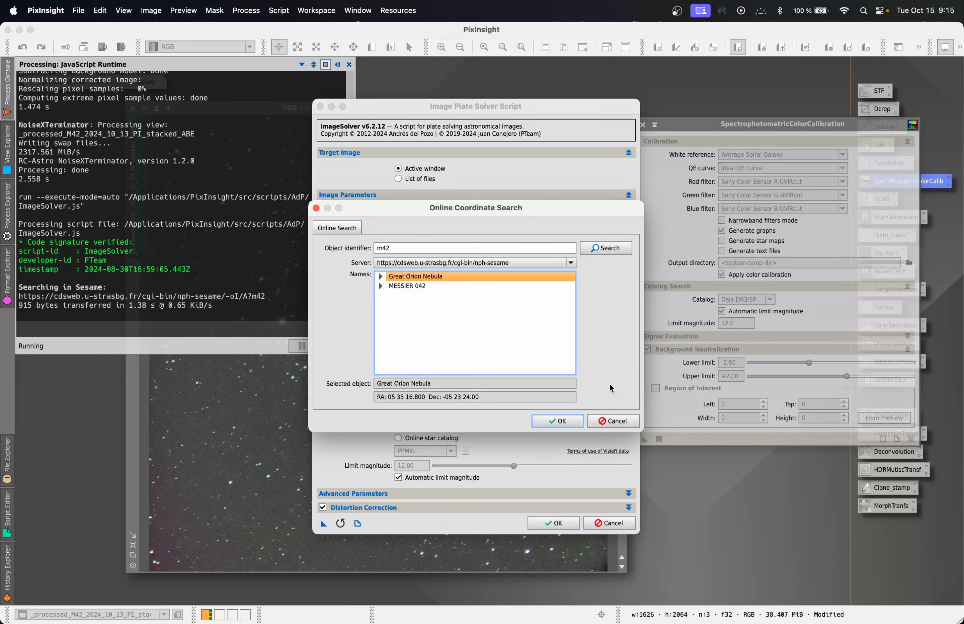
click(420, 286)
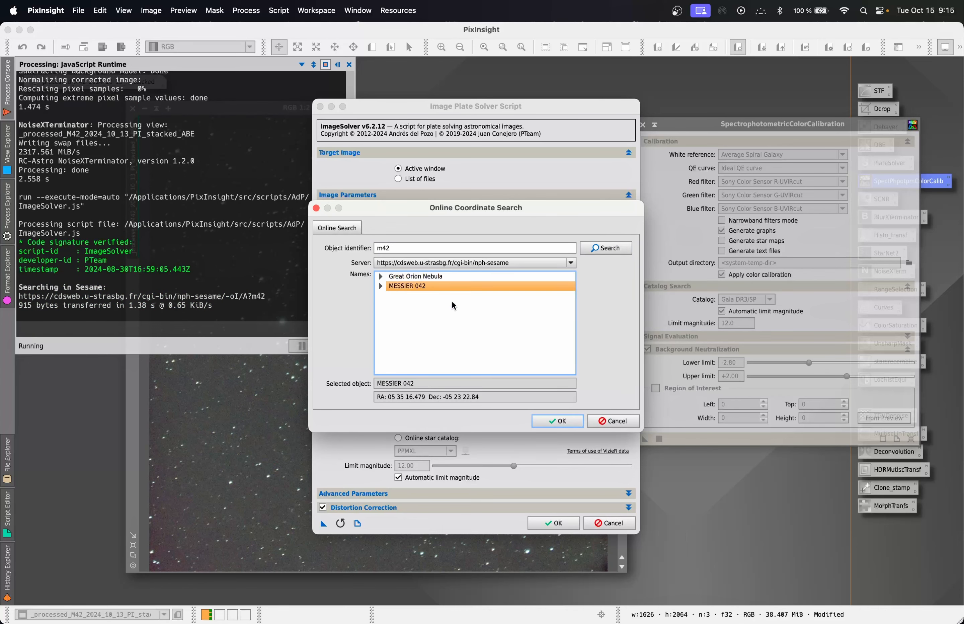
click(572, 421)
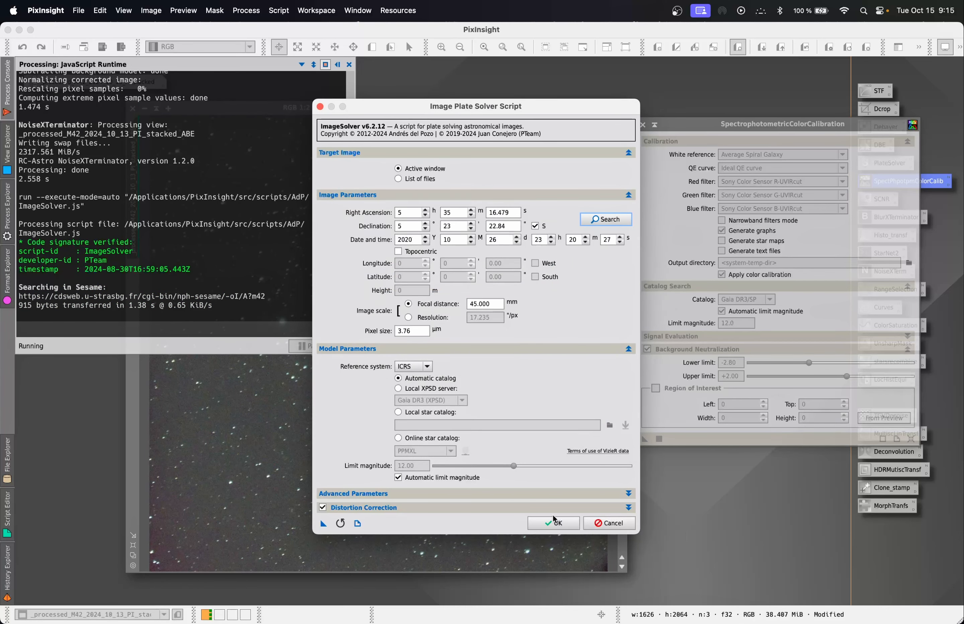
click(550, 524)
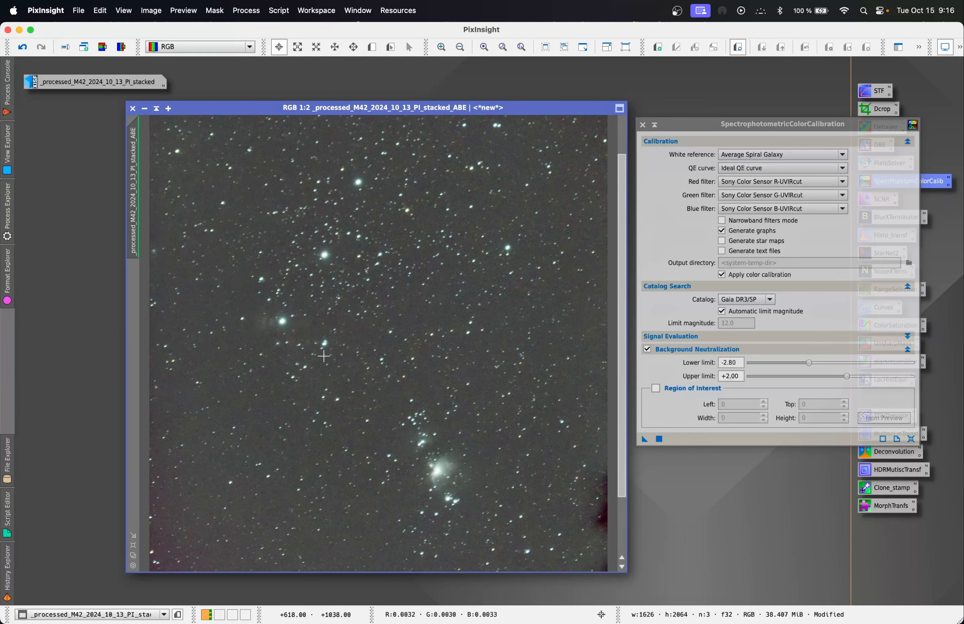
Step: Apply SpectrophotometricColorCalibration with its current settings to the plate-solved image, then dismiss the process dialog and the white balance graphs
click(710, 128)
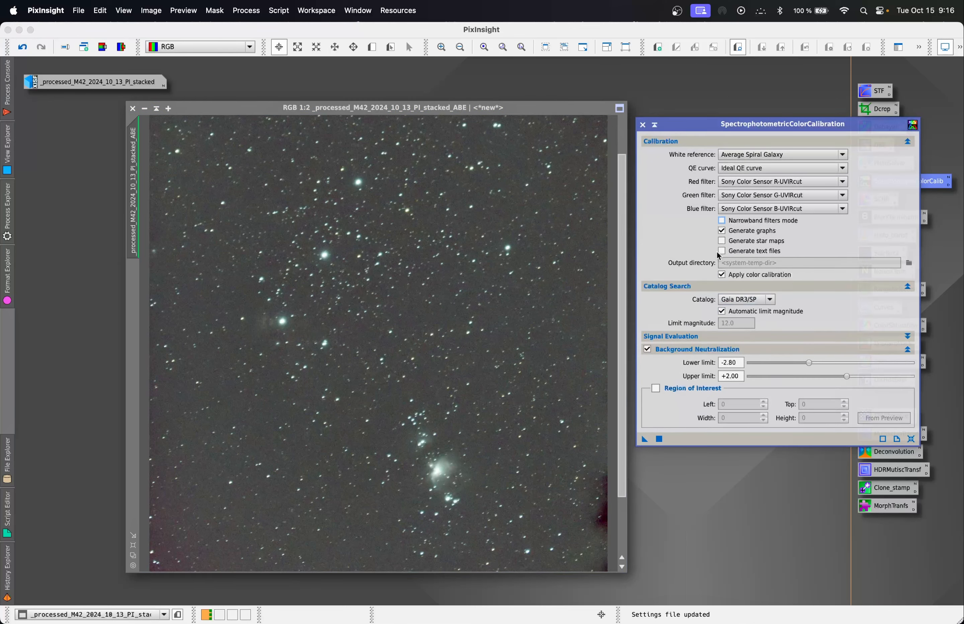
drag(645, 441, 482, 373)
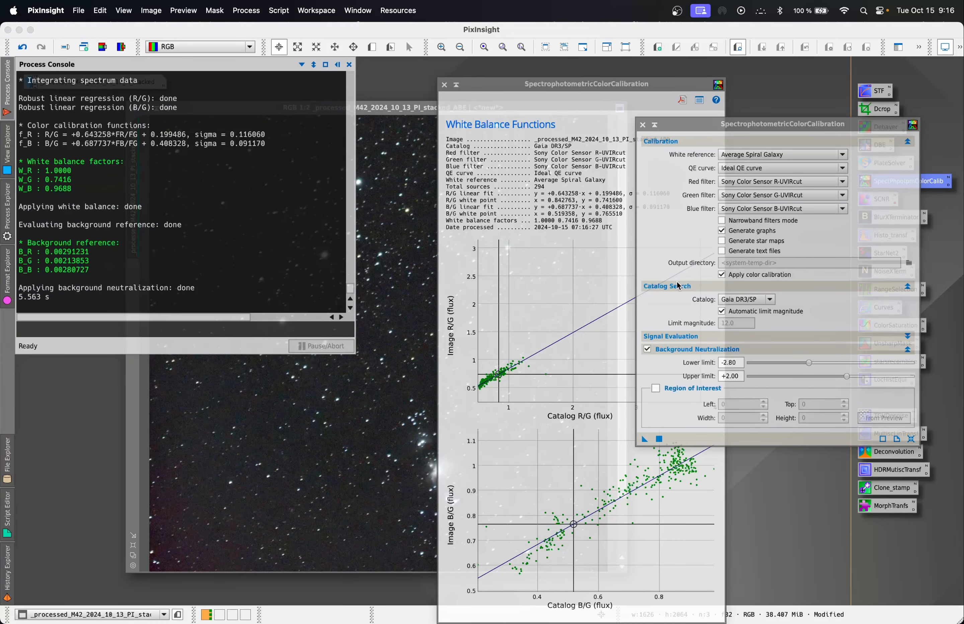
click(643, 125)
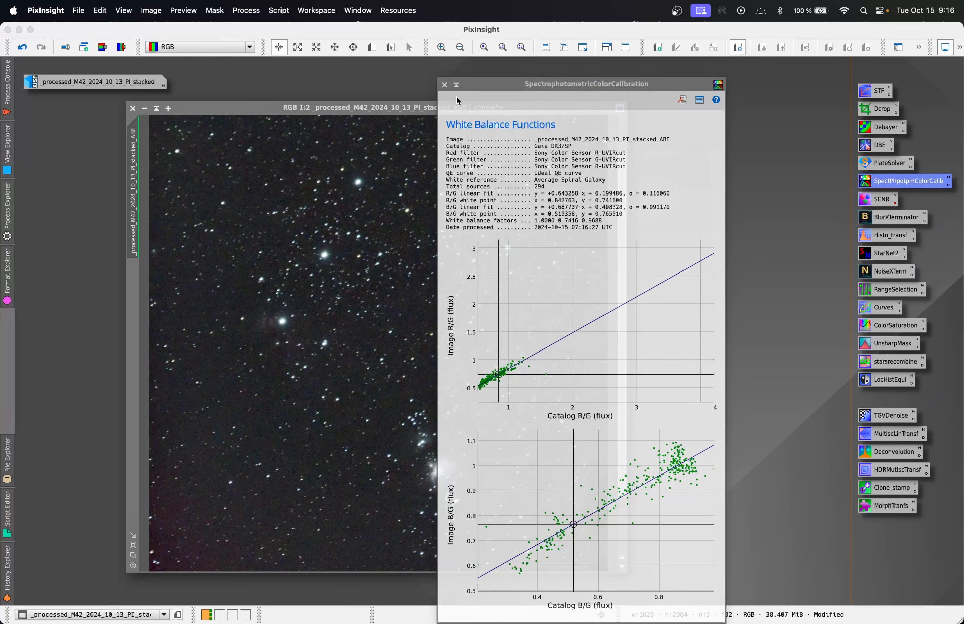
click(444, 85)
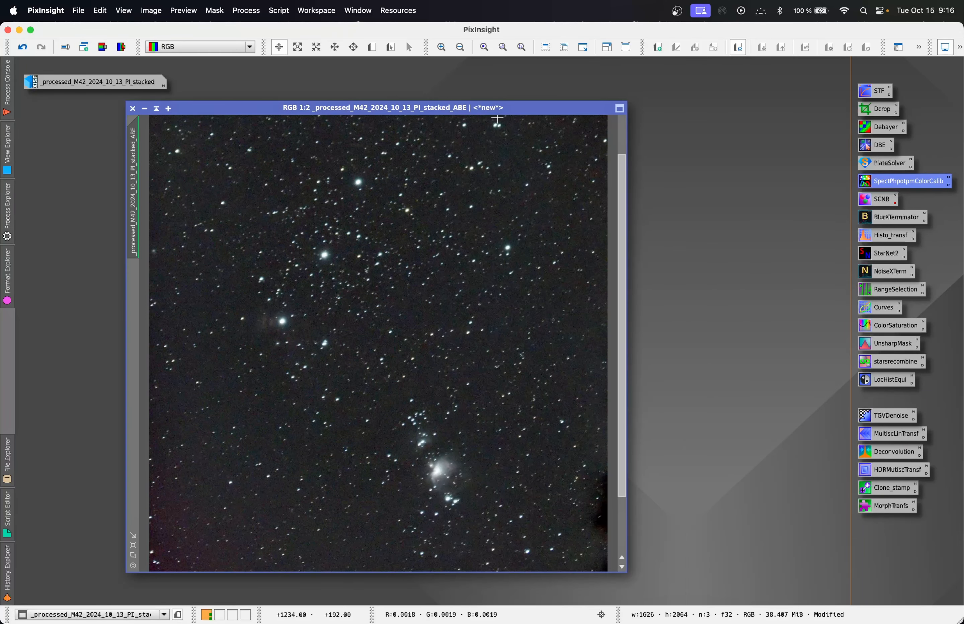
Step: Reposition the image window and compare the image before and after color calibration using undo and redo, keeping the calibrated version
drag(509, 110, 576, 87)
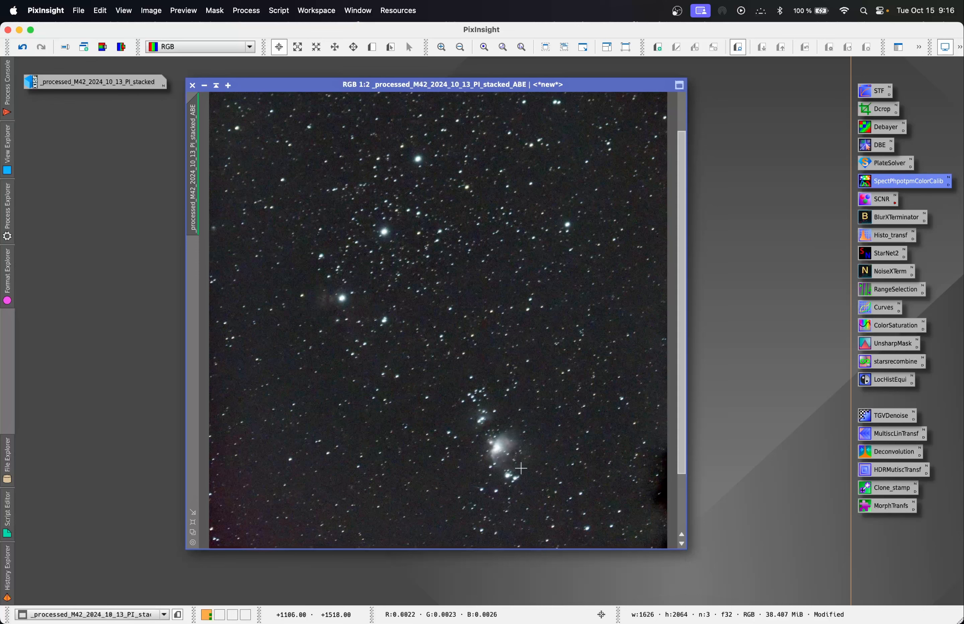
click(22, 48)
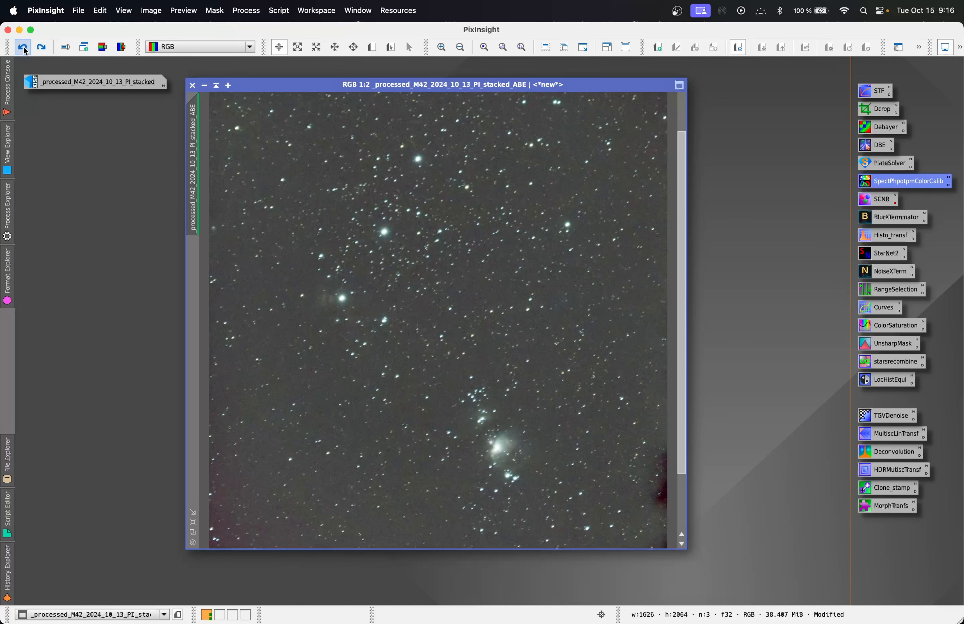
click(23, 49)
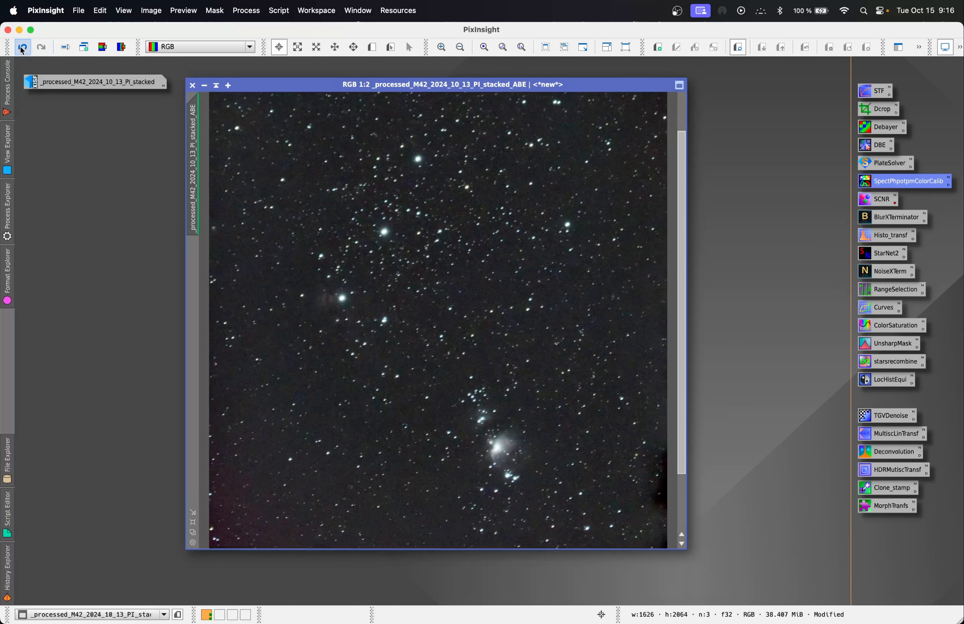
click(22, 49)
click(40, 48)
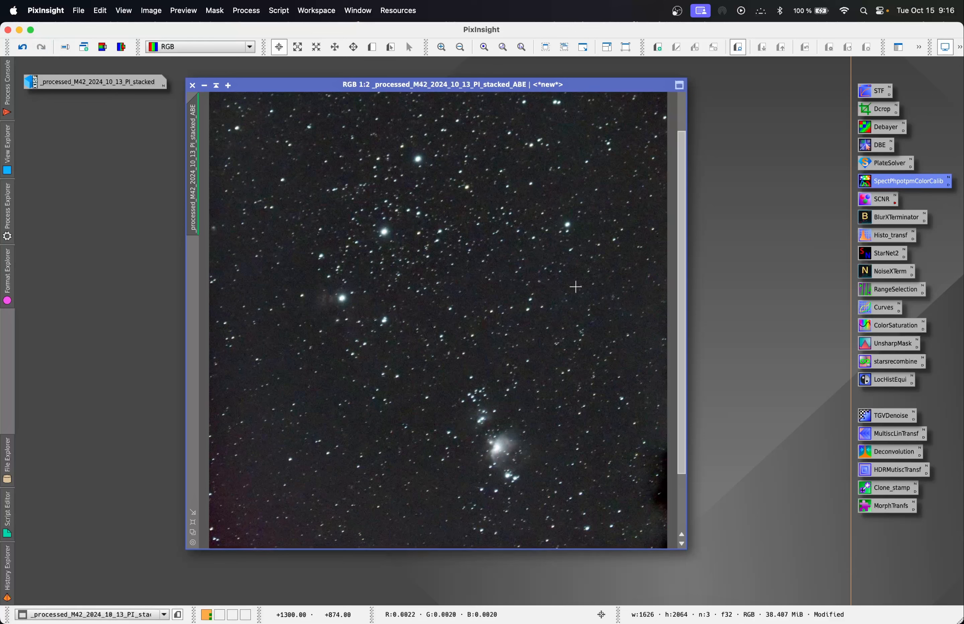
Step: Auto-stretch the calibrated image's display with ScreenTransferFunction and zoom the whole image to fit
double_click(876, 94)
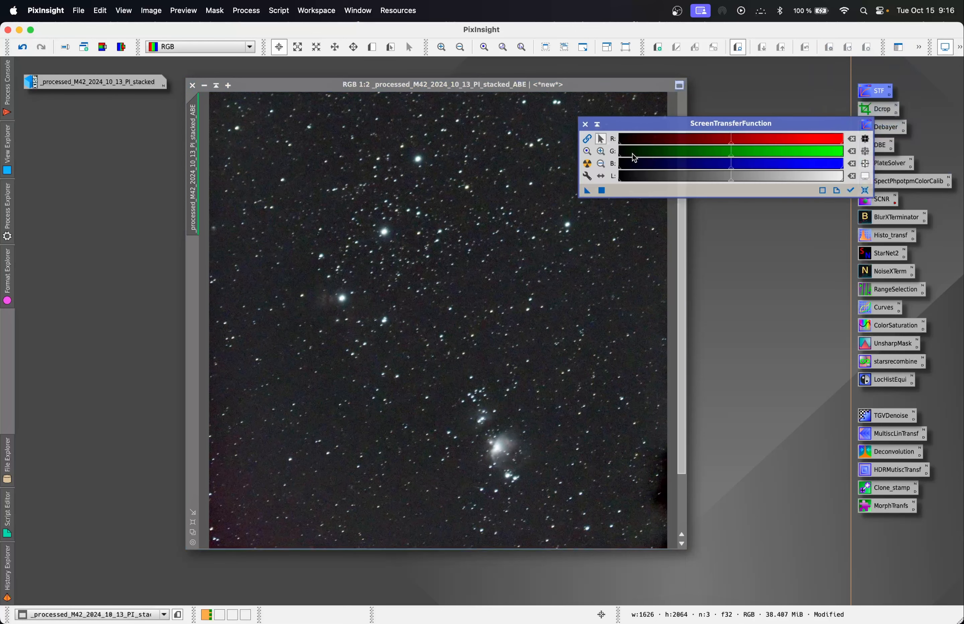
click(587, 164)
click(586, 125)
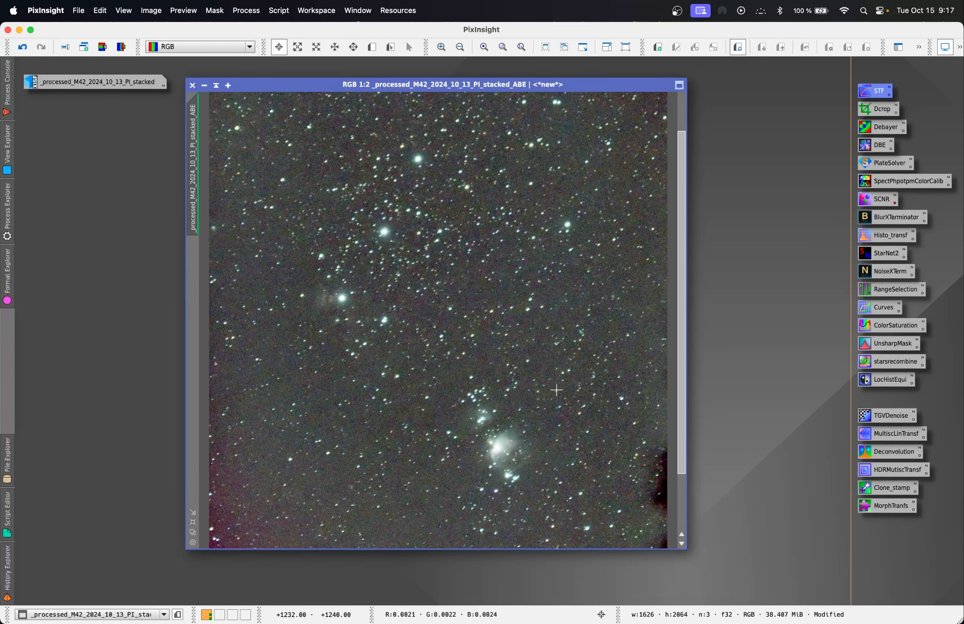
scroll(569, 343, up, 3)
scroll(573, 343, down, 5)
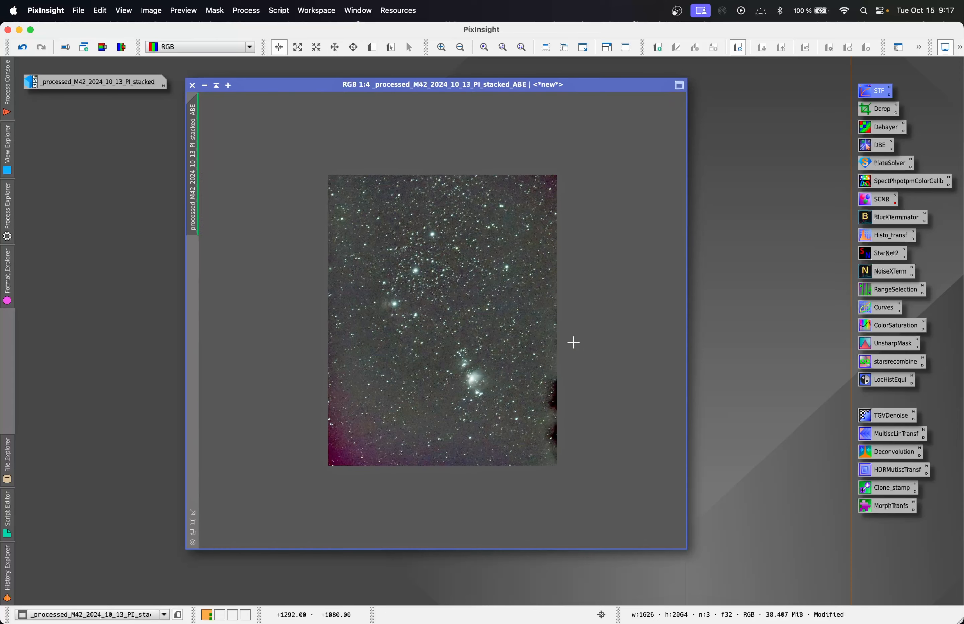
scroll(573, 342, up, 1)
scroll(501, 344, up, 1)
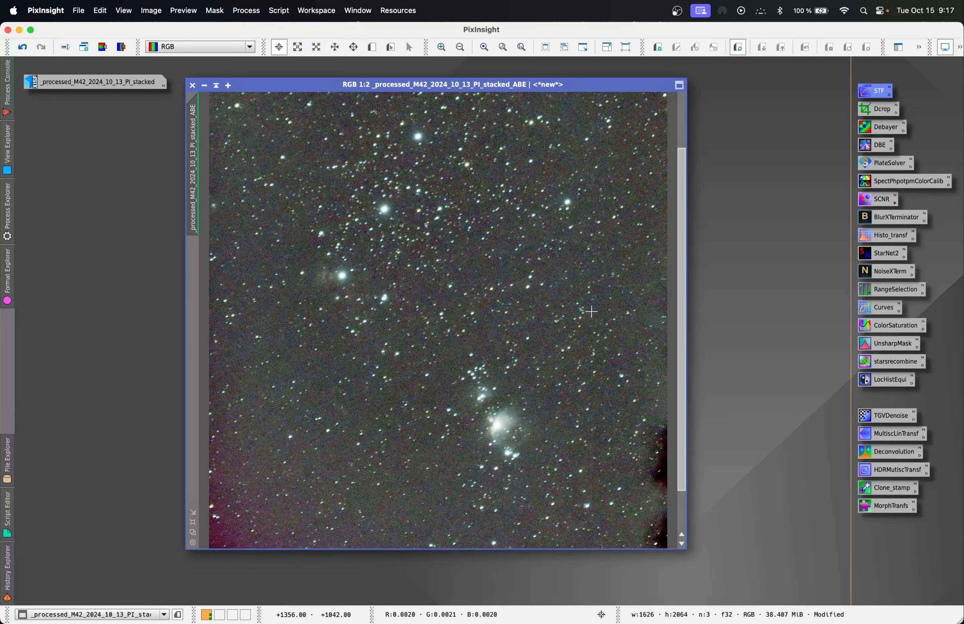
right_click(571, 324)
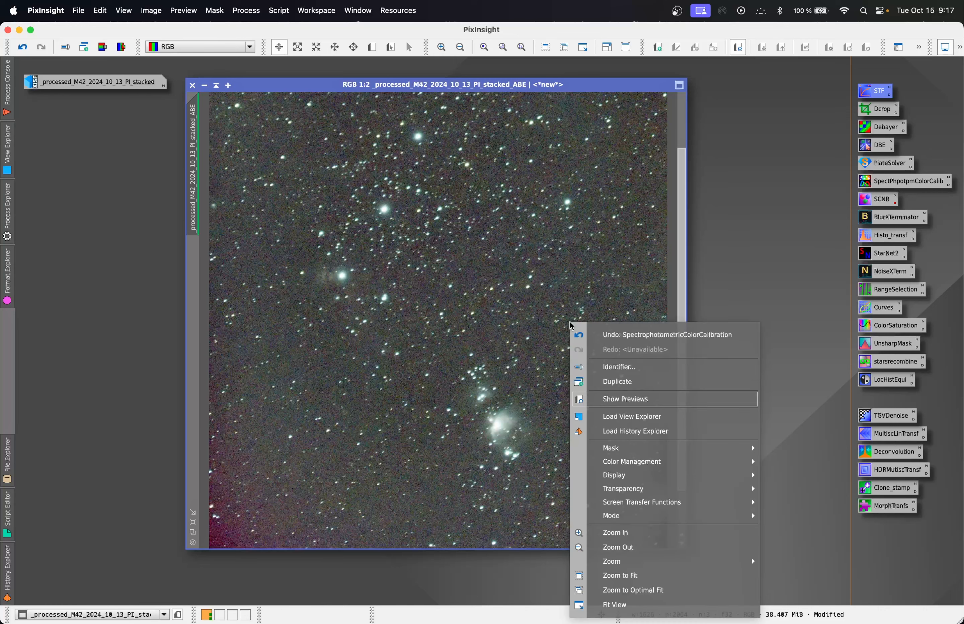
click(658, 575)
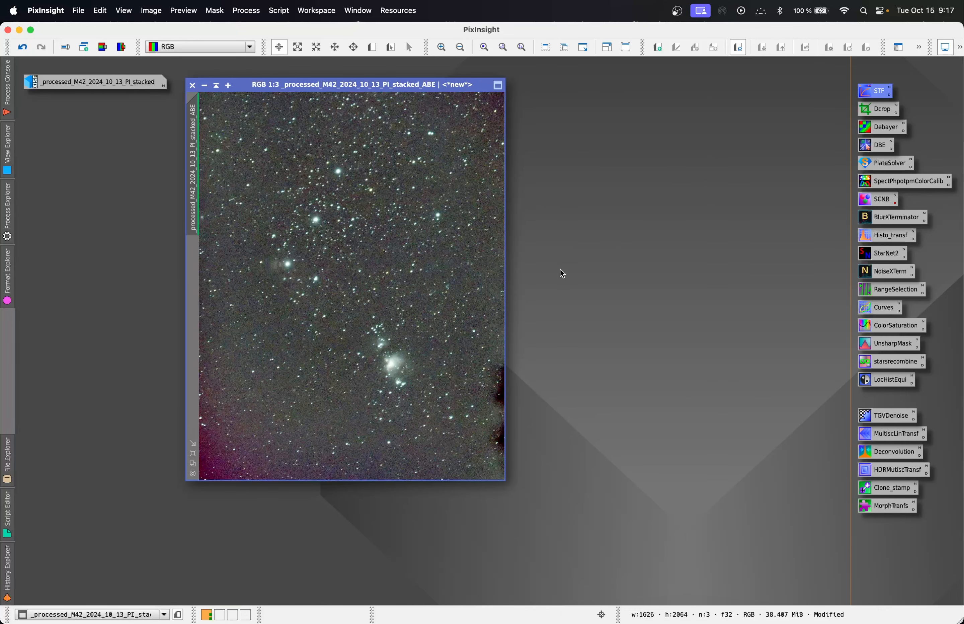
Step: Crop the left, right and bottom edges with DynamicCrop to about 1418 × 2024 pixels, accepting deletion of the astrometric solution
double_click(877, 108)
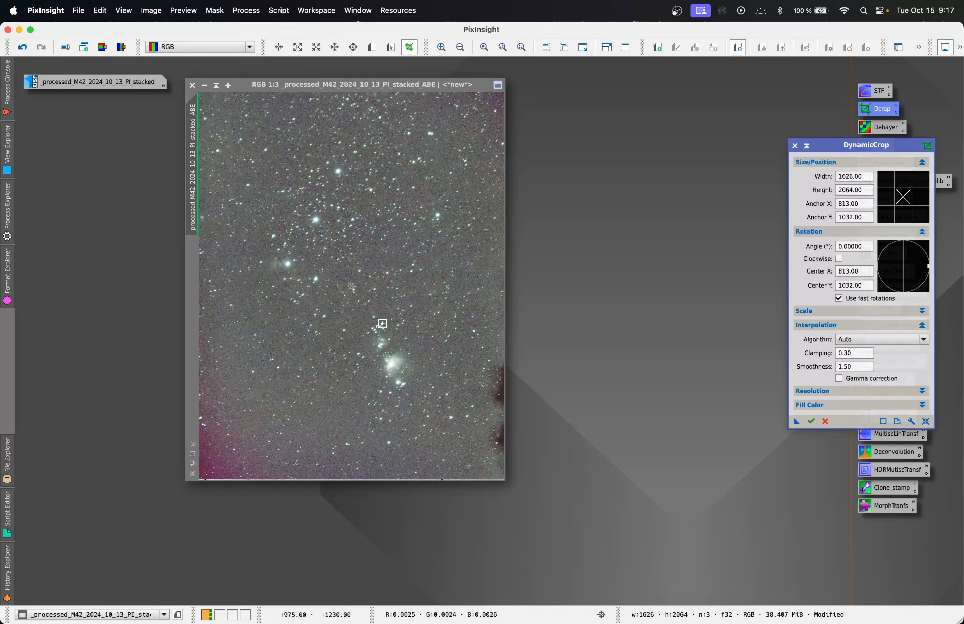
scroll(381, 326, down, 1)
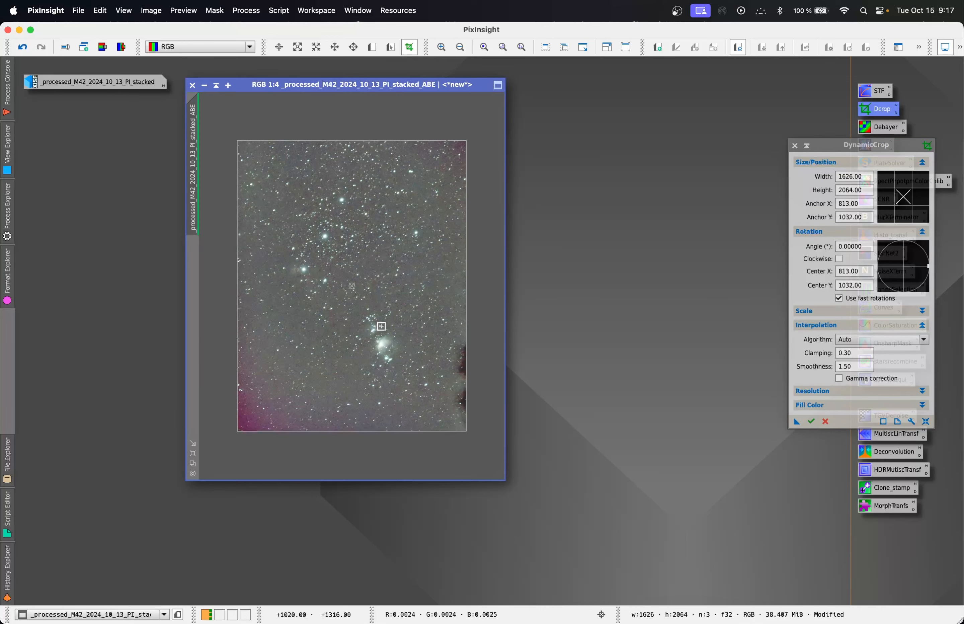
drag(235, 402, 250, 403)
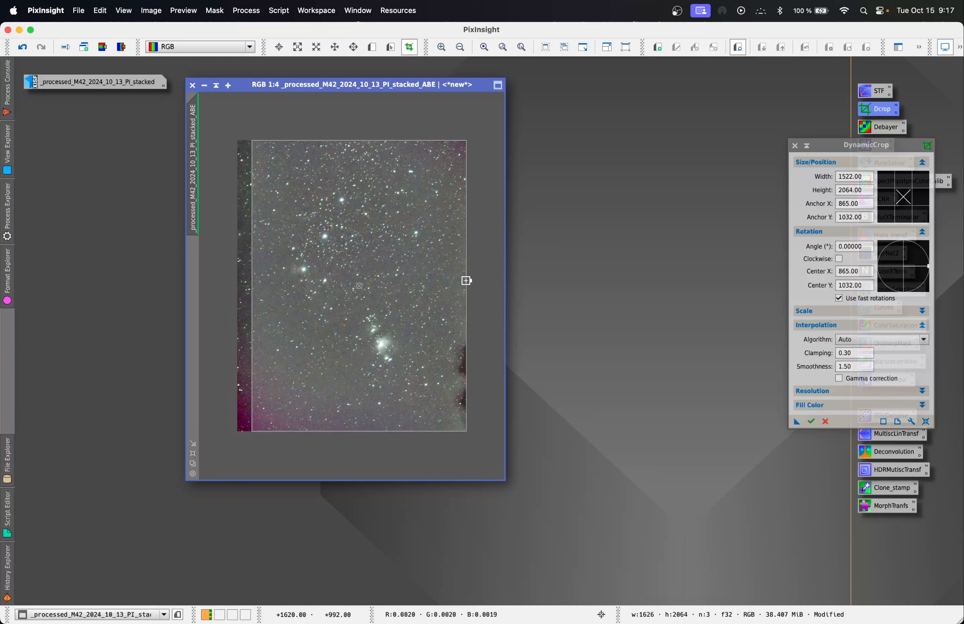
drag(466, 279, 452, 280)
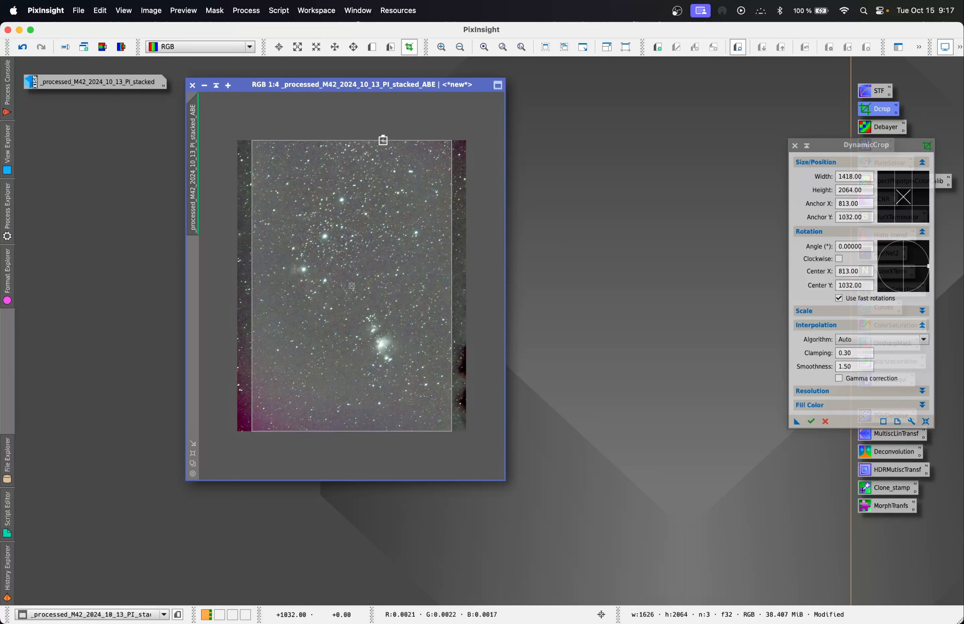
drag(396, 430, 396, 426)
click(812, 422)
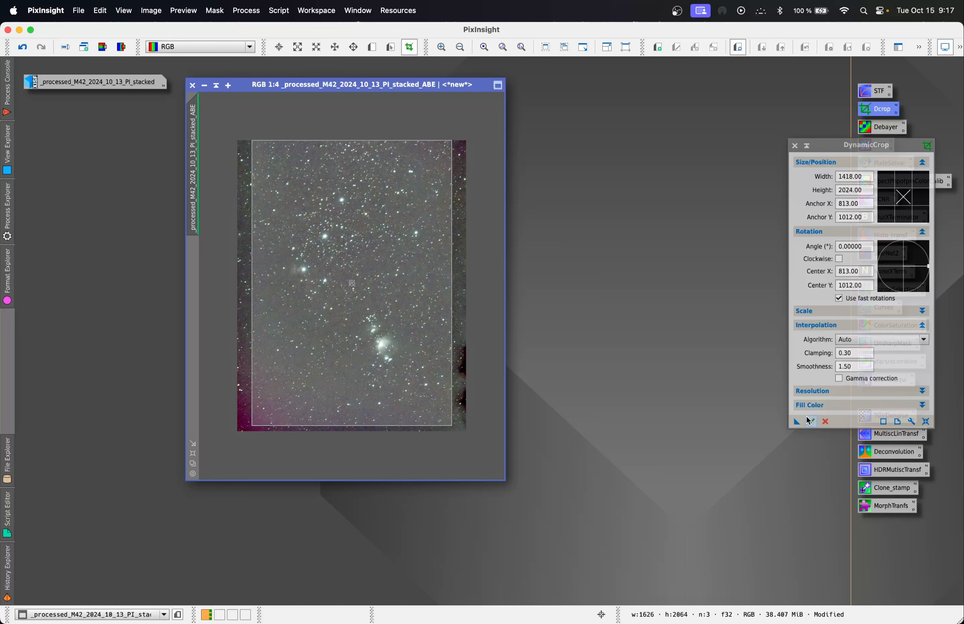
click(515, 371)
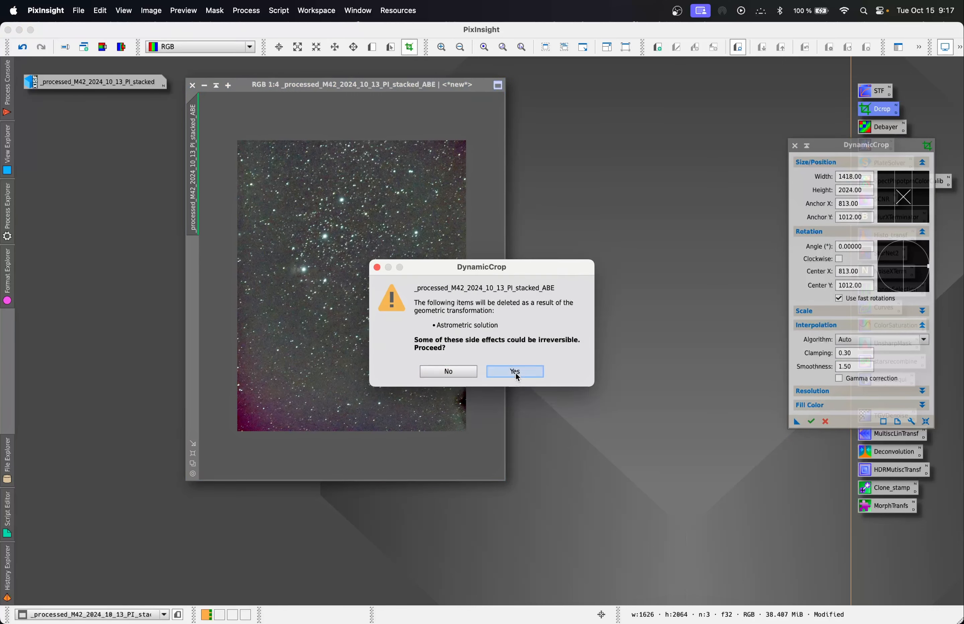
Step: Zoom the cropped image to fit, move its window to the middle of the workspace, and close DynamicCrop
right_click(428, 279)
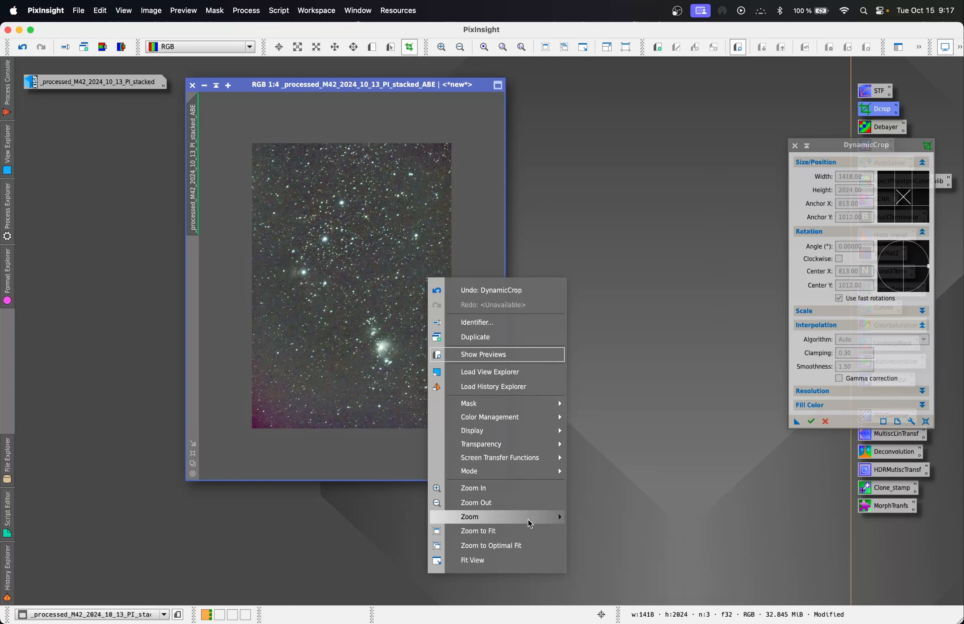
click(522, 531)
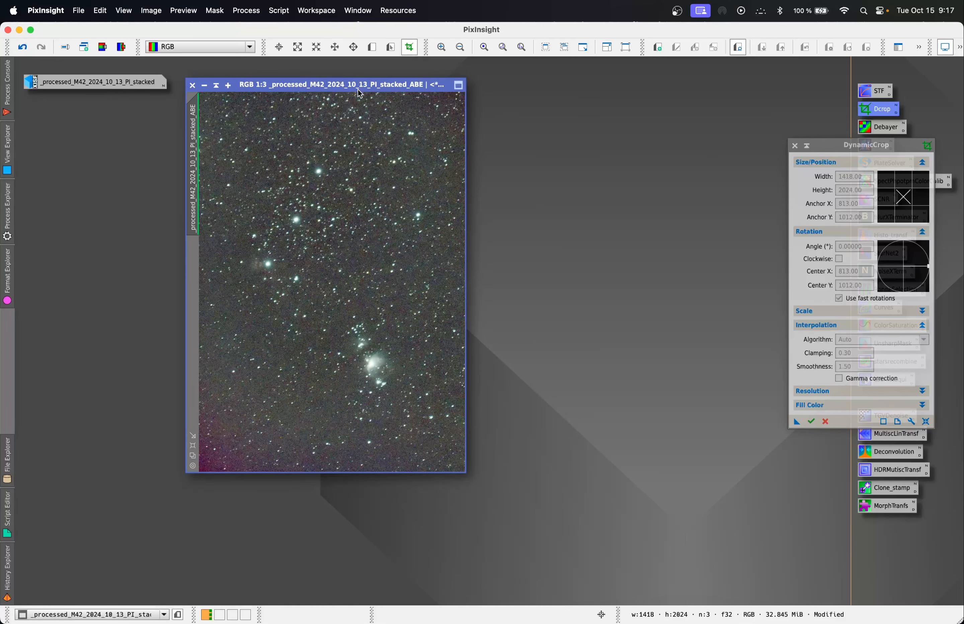
drag(360, 95, 491, 115)
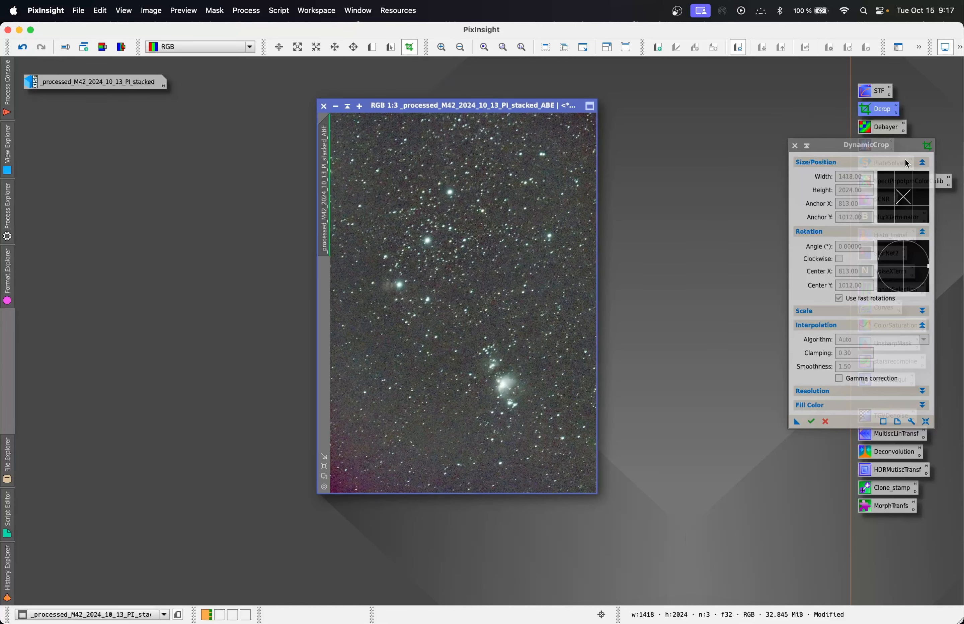
click(795, 145)
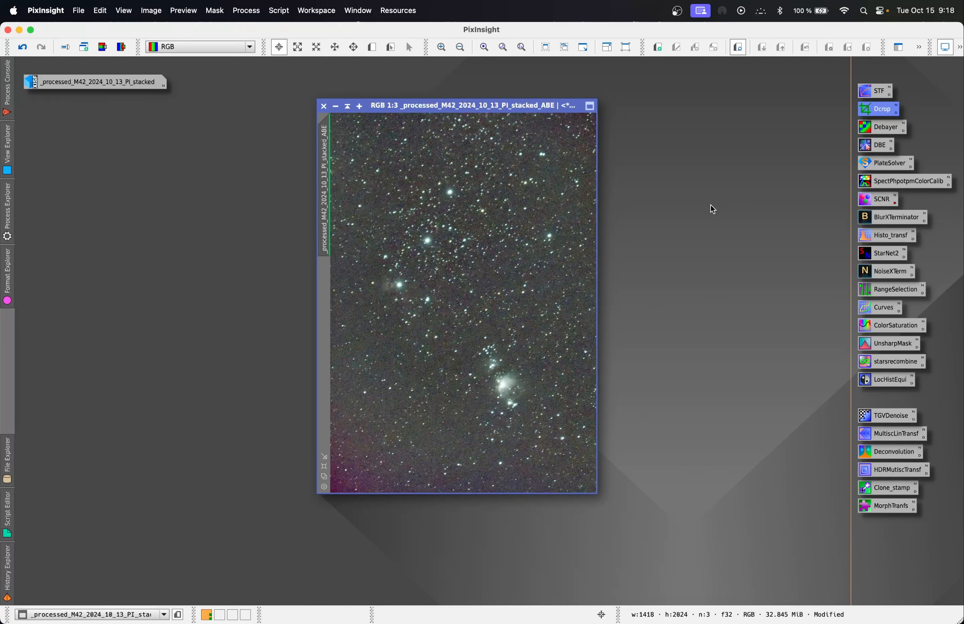
click(960, 48)
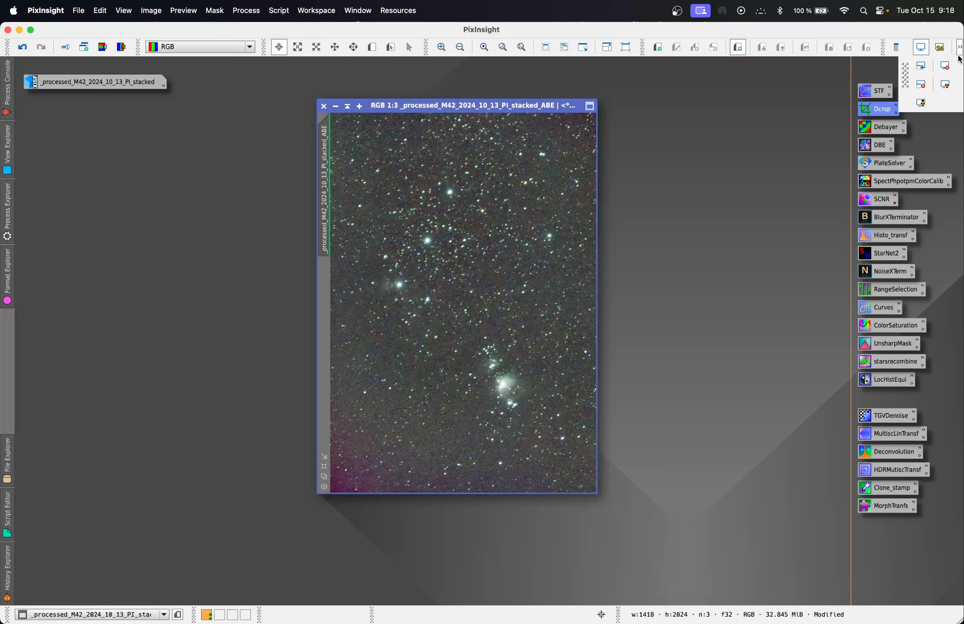
click(946, 67)
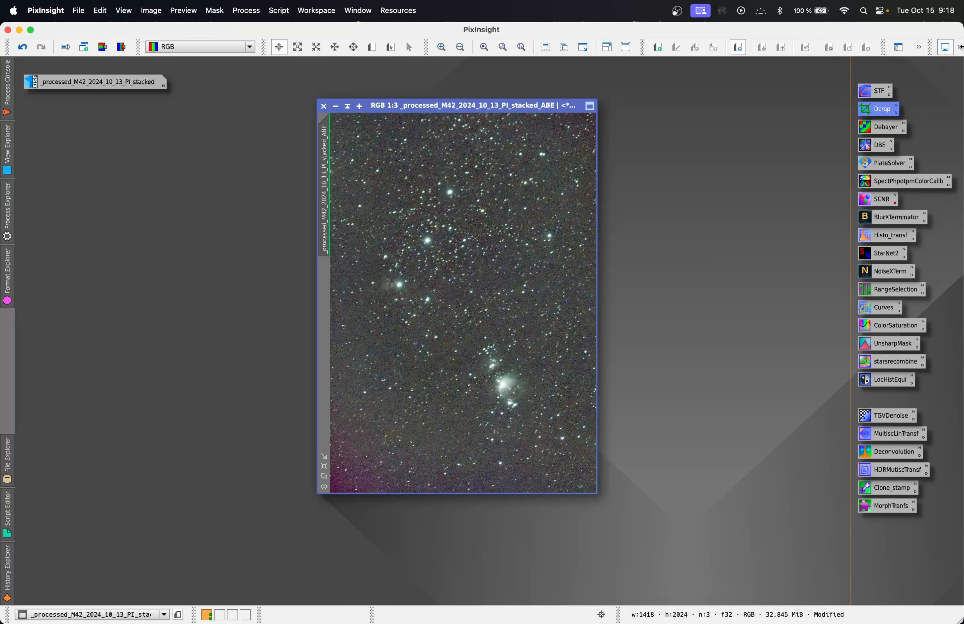
Step: Reset the image's screen transfer function and open HistogramTransformation beside it, tracking the M42 view
click(959, 48)
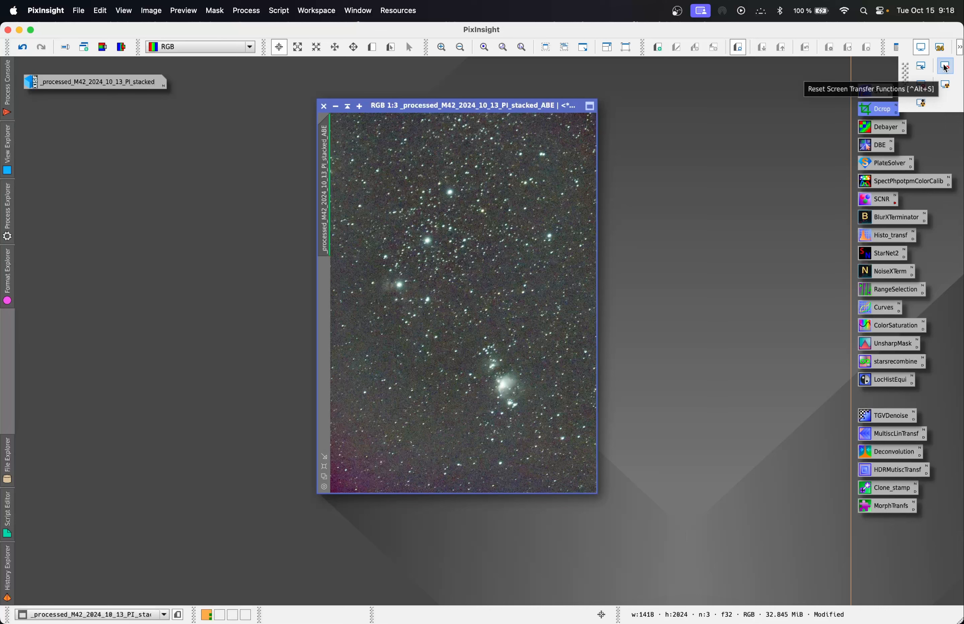
click(945, 67)
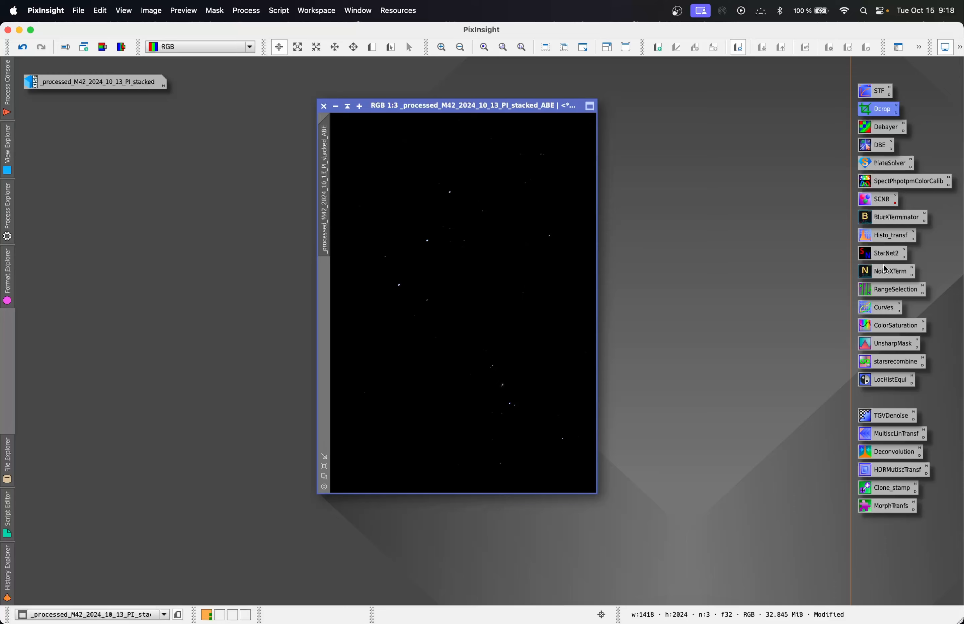
double_click(886, 239)
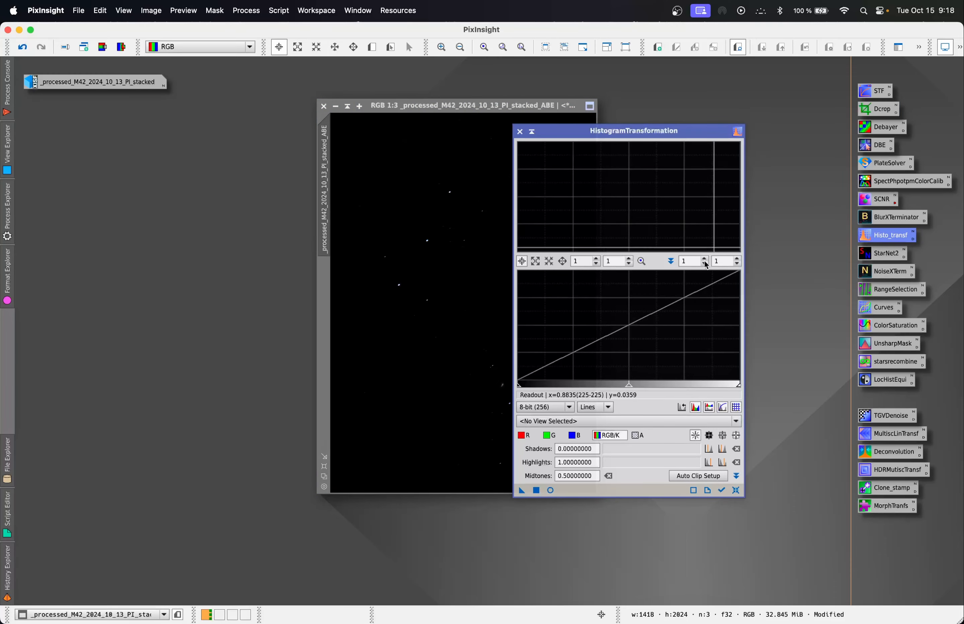
drag(684, 130, 729, 117)
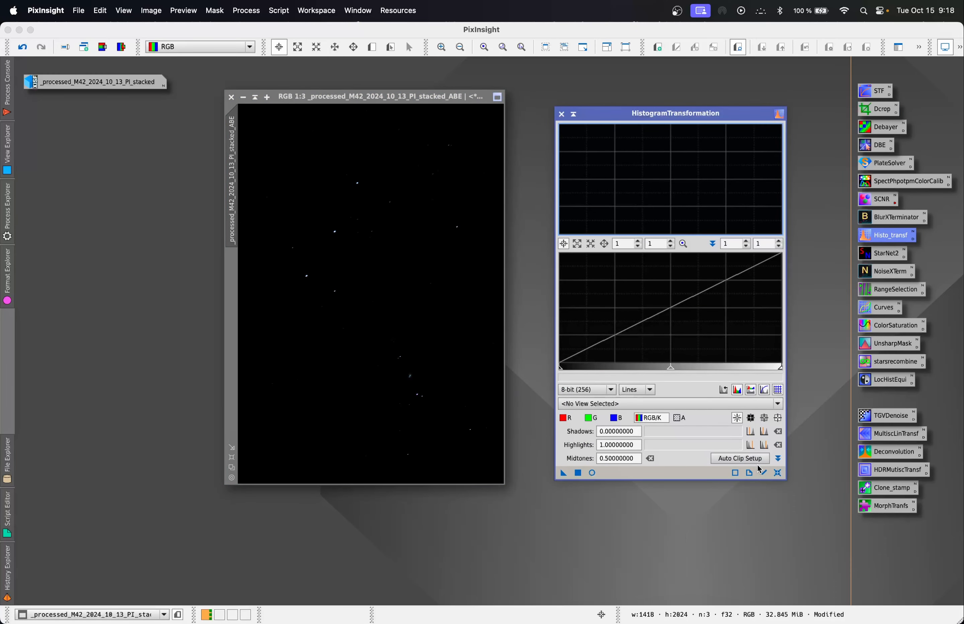
click(765, 475)
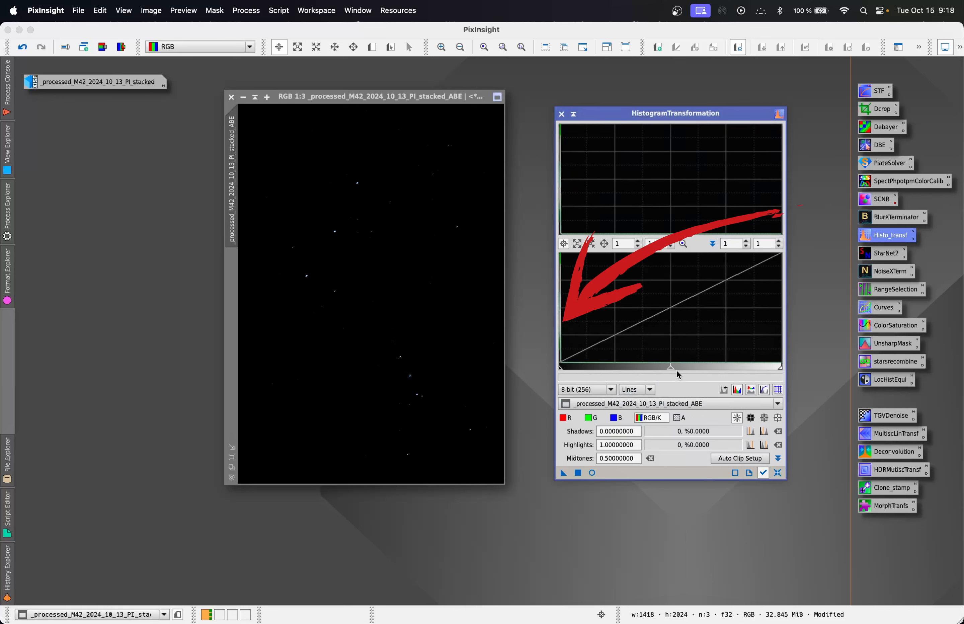
Step: Test midtones at about 0.043 in a HistogramTransformation real-time preview and reset the parameters
drag(671, 371, 568, 366)
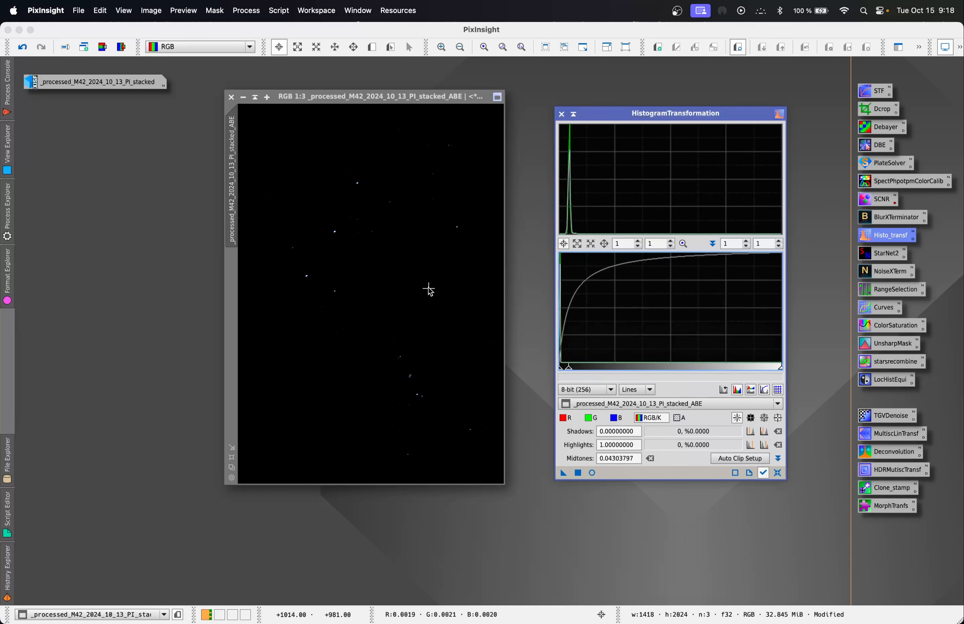
click(592, 473)
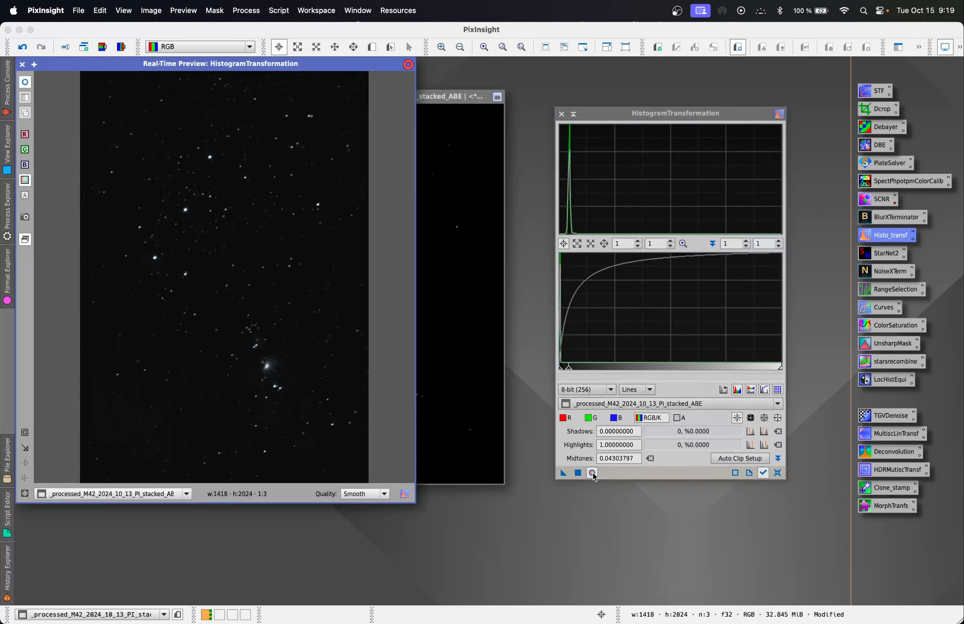
drag(306, 73, 399, 111)
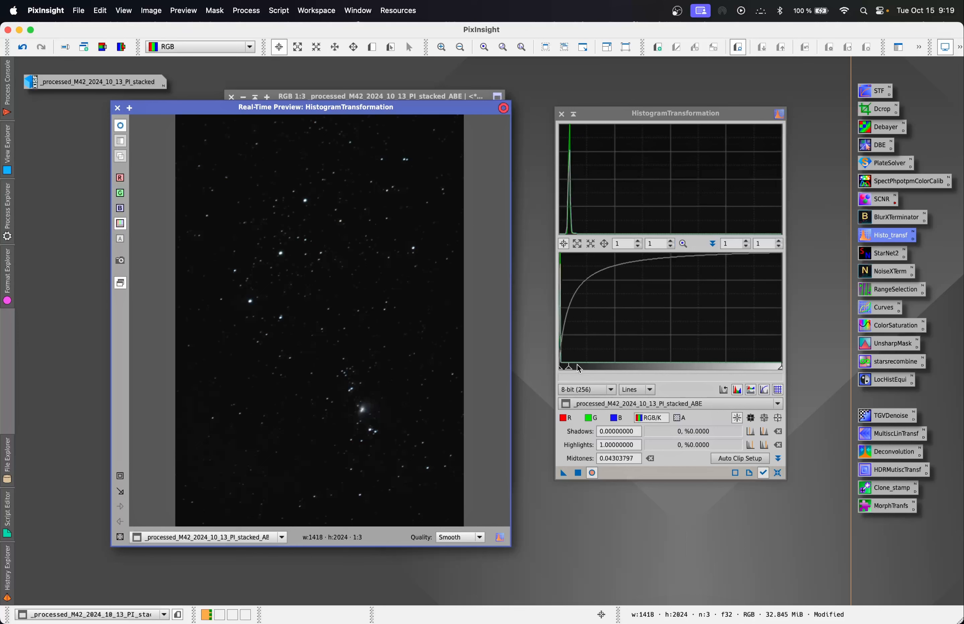
click(778, 473)
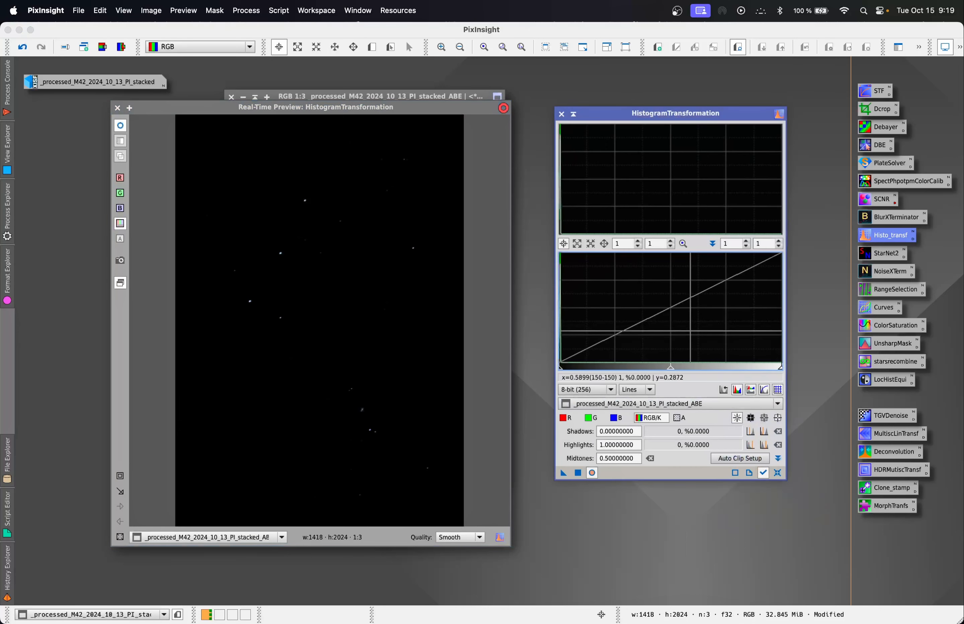
Step: Apply a histogram stretch with midtones at about 0.063 to the M42 image and reset the parameters
drag(428, 110, 395, 104)
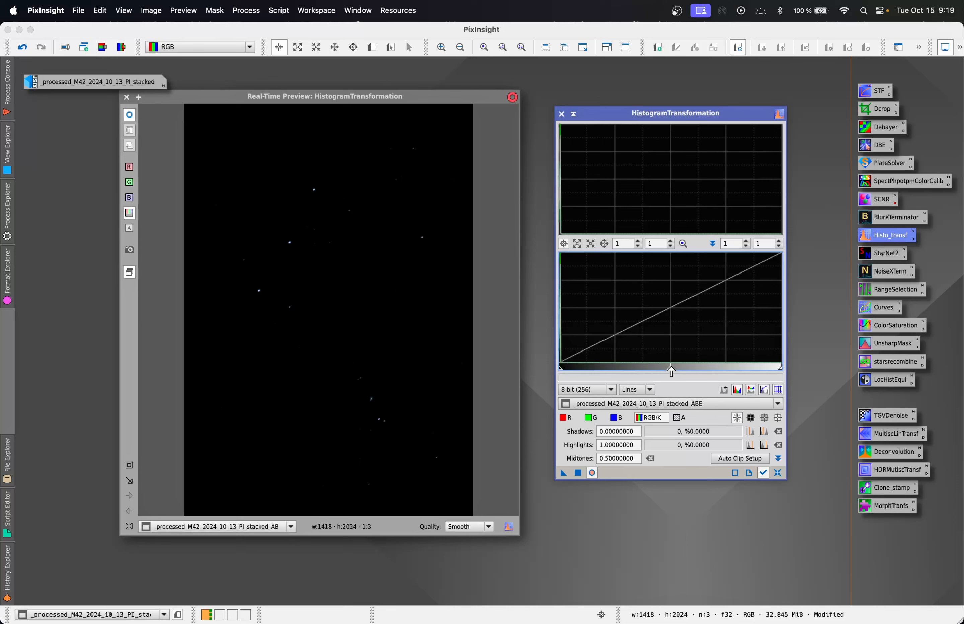
drag(672, 371, 573, 368)
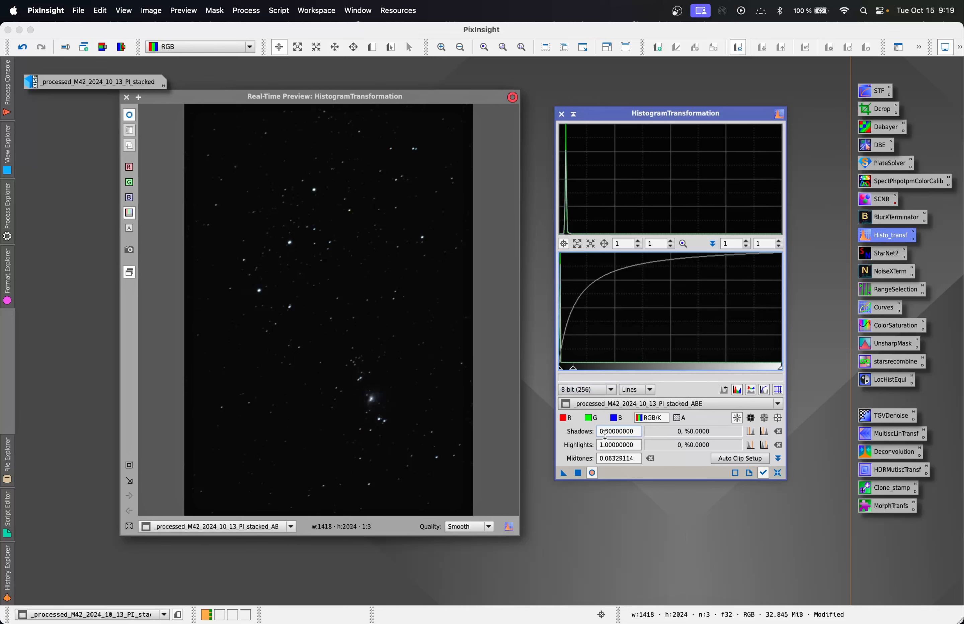
click(578, 474)
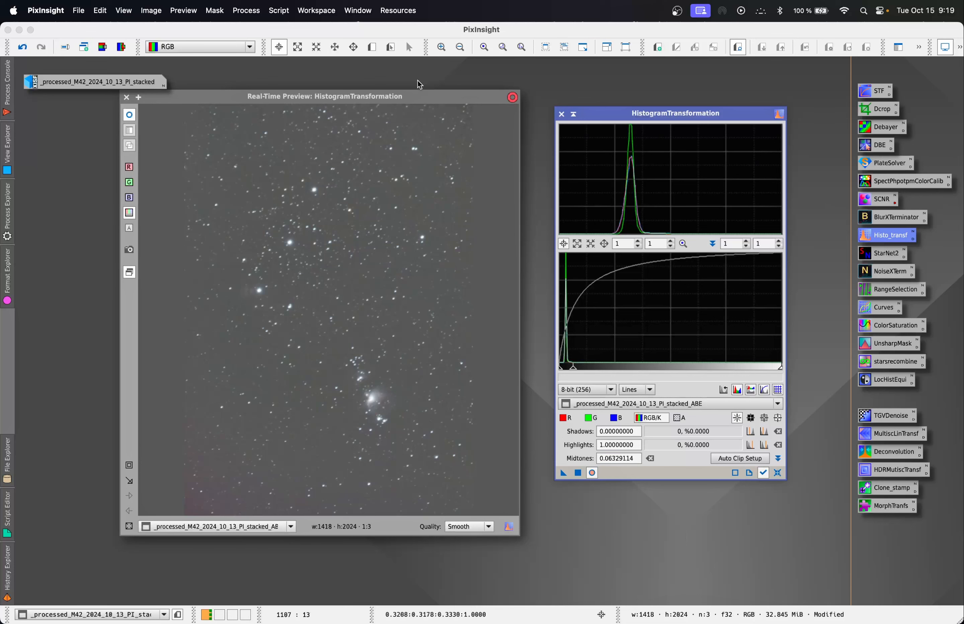
drag(418, 99, 424, 108)
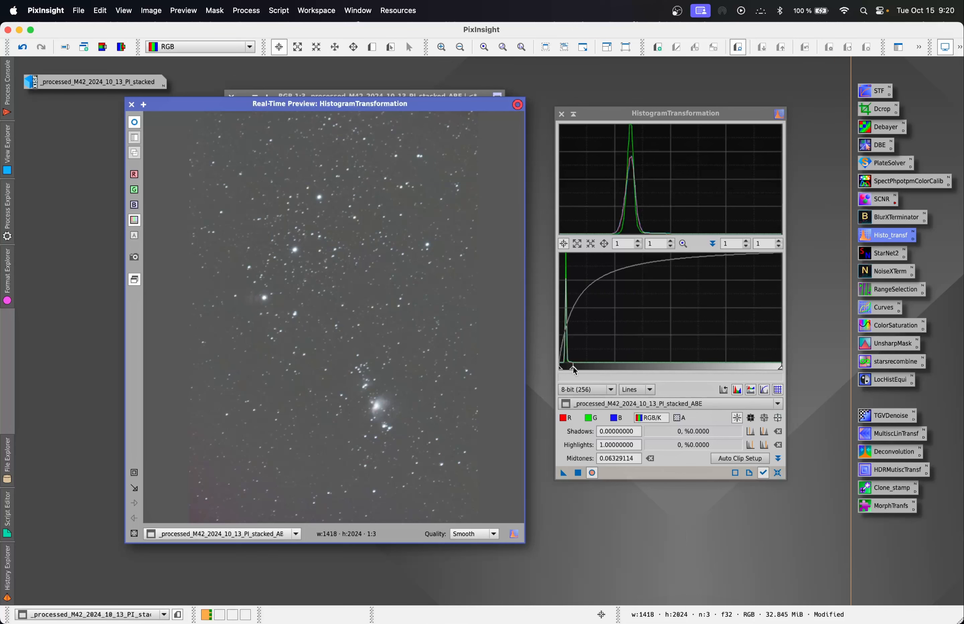
click(778, 473)
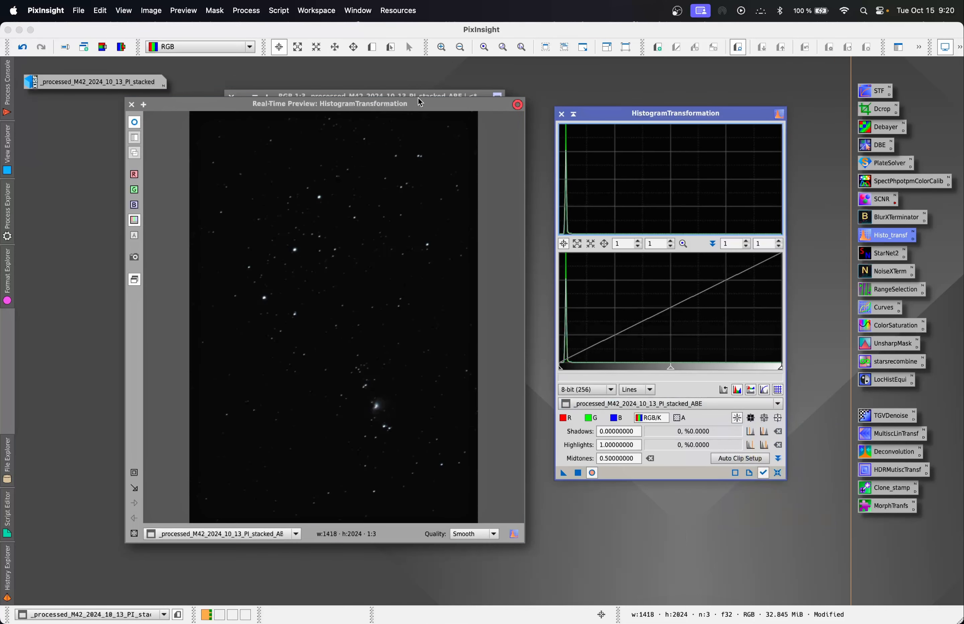
Step: Stretch the image further with midtones at about 0.352 and reset the histogram parameters
drag(419, 101, 436, 112)
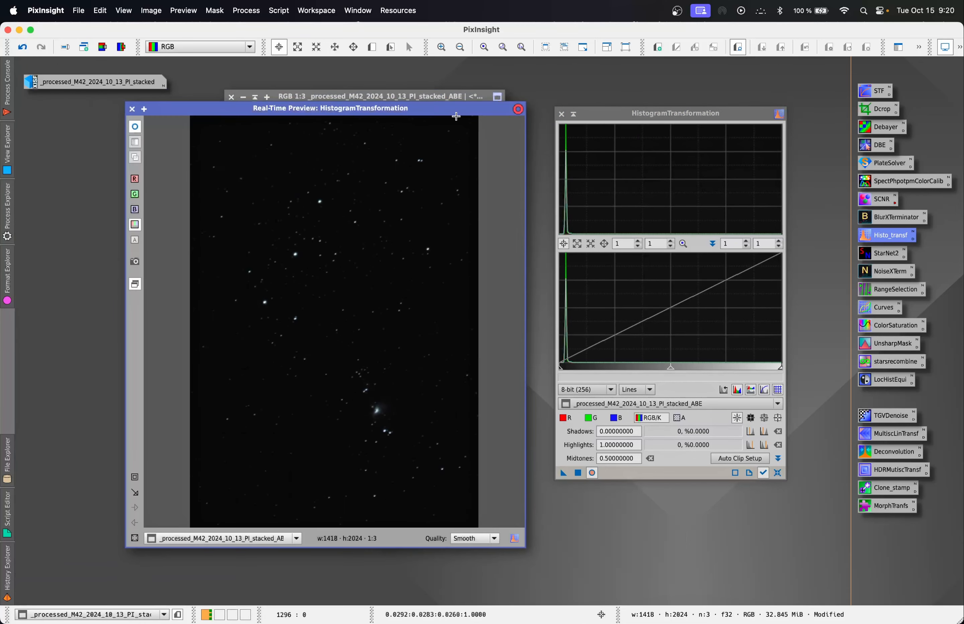
drag(670, 366, 637, 367)
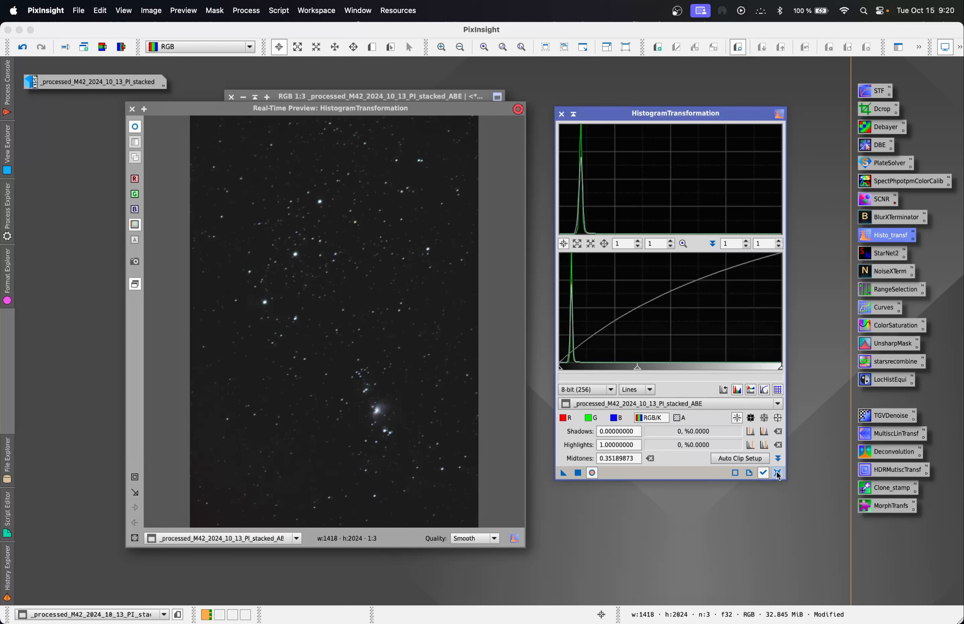
click(778, 473)
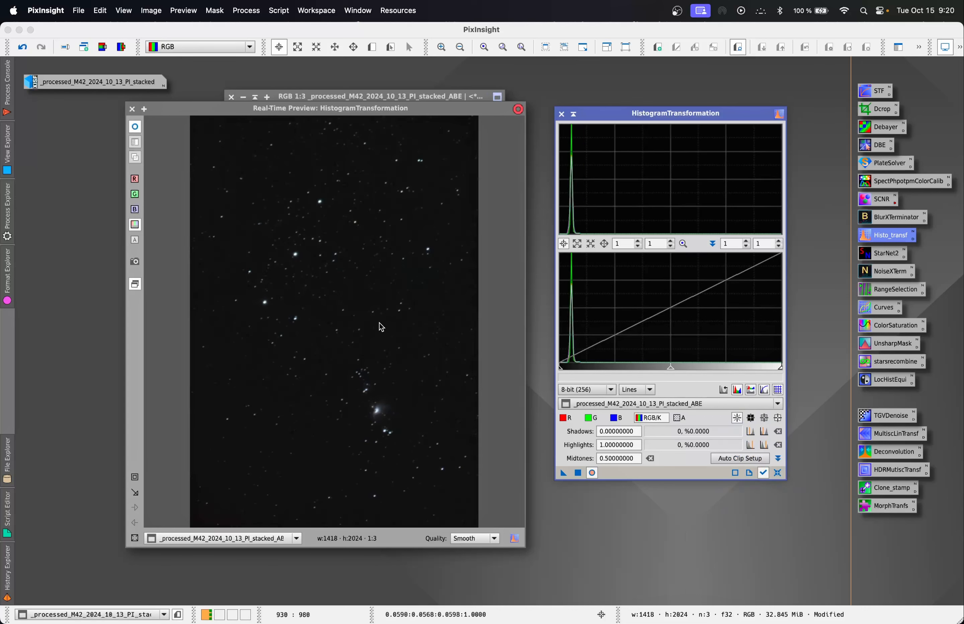
Step: Examine the bright core of the Orion Nebula closely in the real-time preview
click(135, 477)
drag(339, 448, 412, 377)
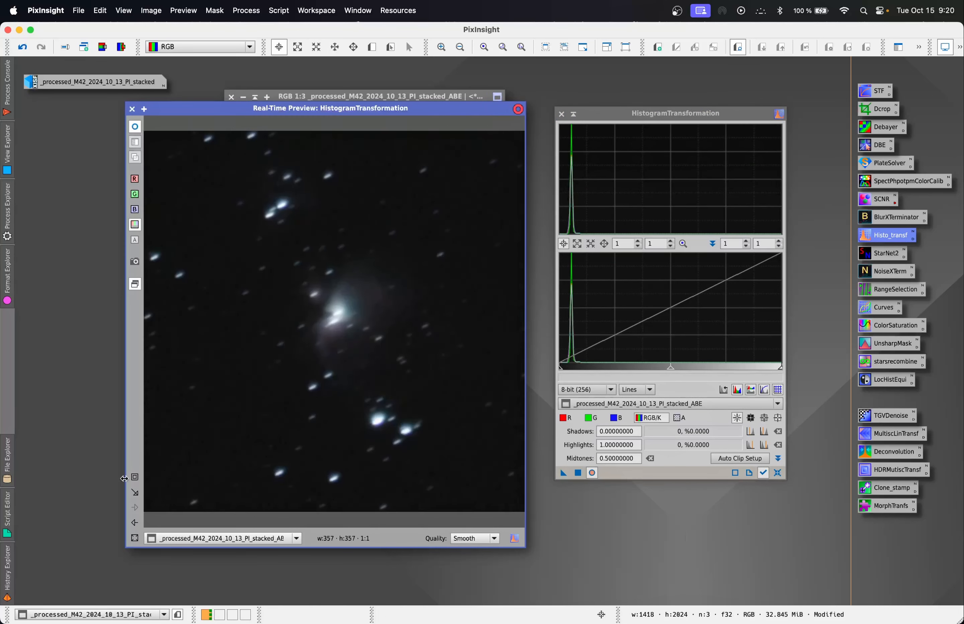
click(135, 478)
drag(275, 393, 403, 248)
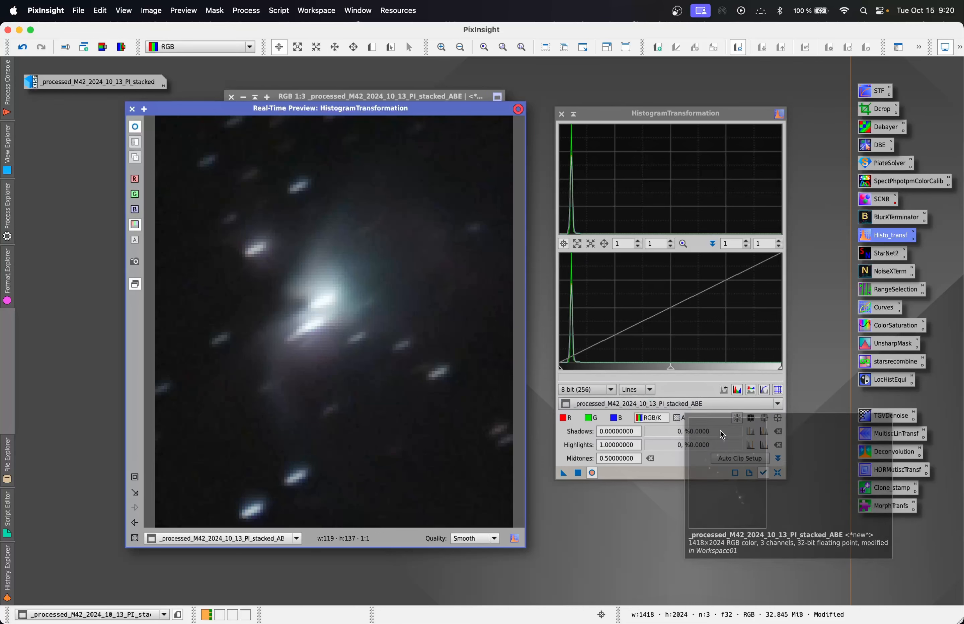
click(726, 420)
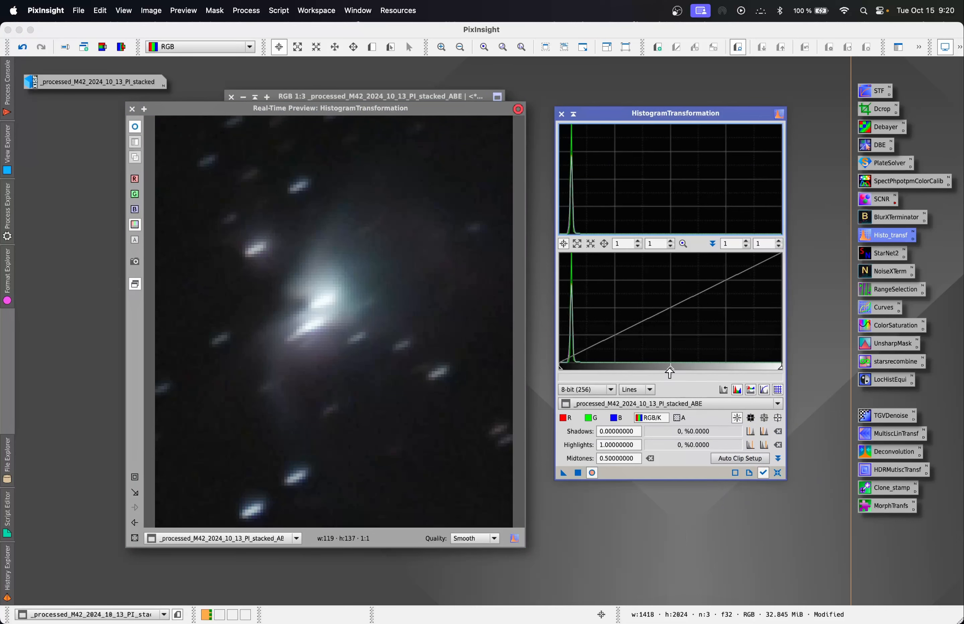
Step: Try midtones at about 0.129 and 0.111, check the nebula core and full image in the preview, and reset the parameters
drag(669, 370, 587, 370)
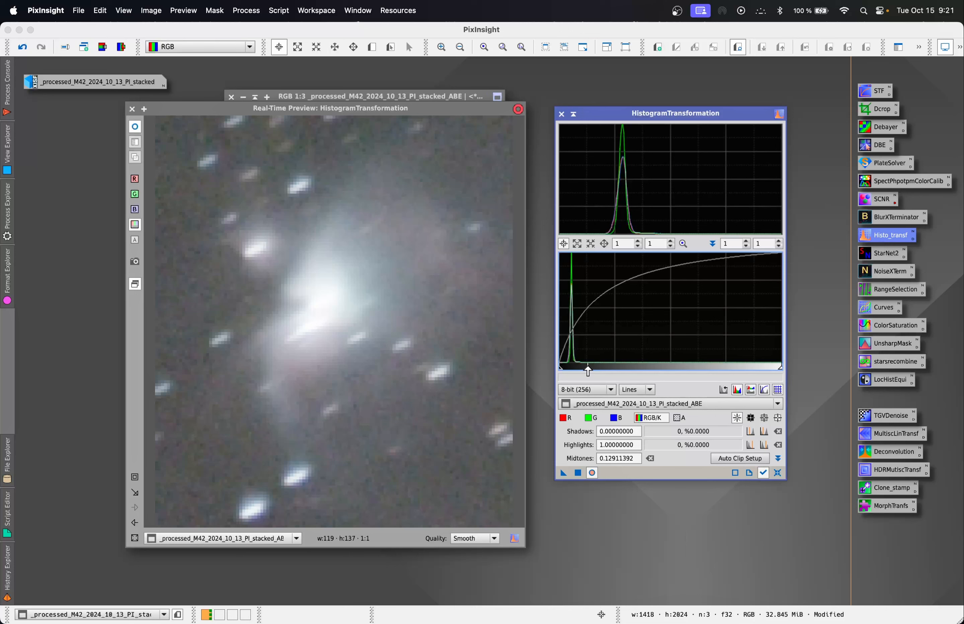
drag(588, 370, 583, 370)
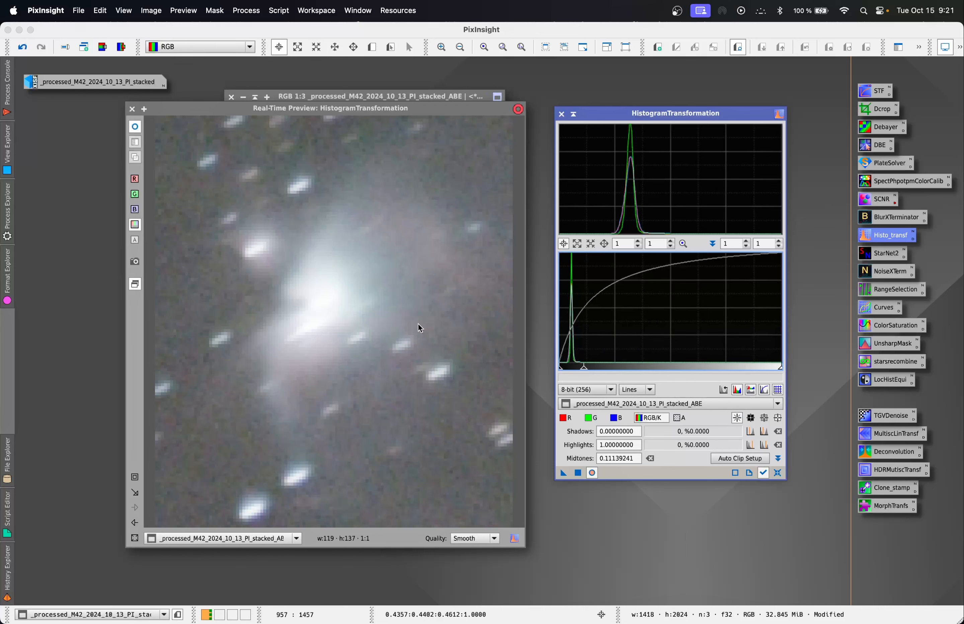
right_click(384, 274)
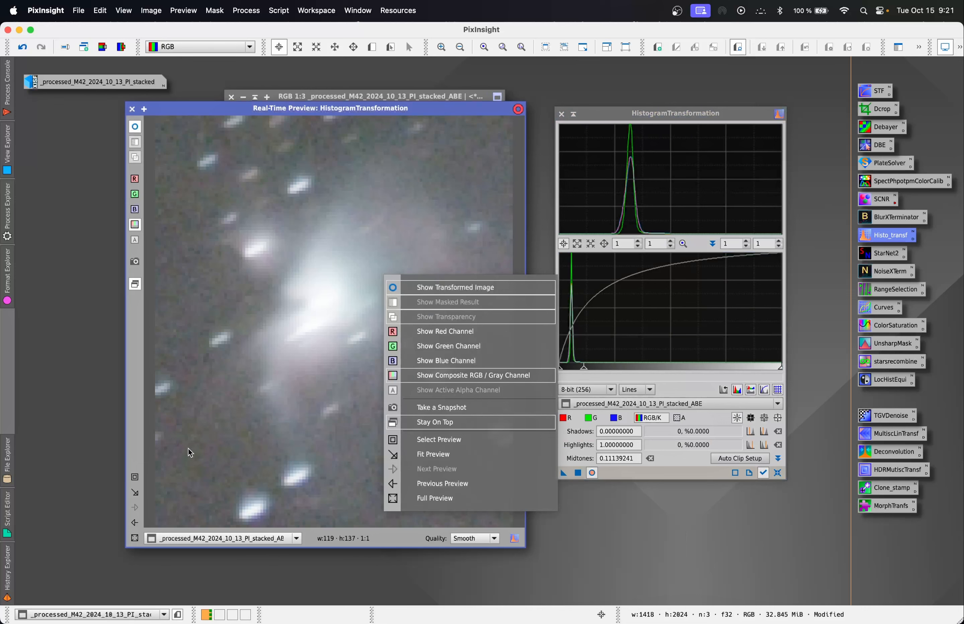
click(177, 466)
click(134, 523)
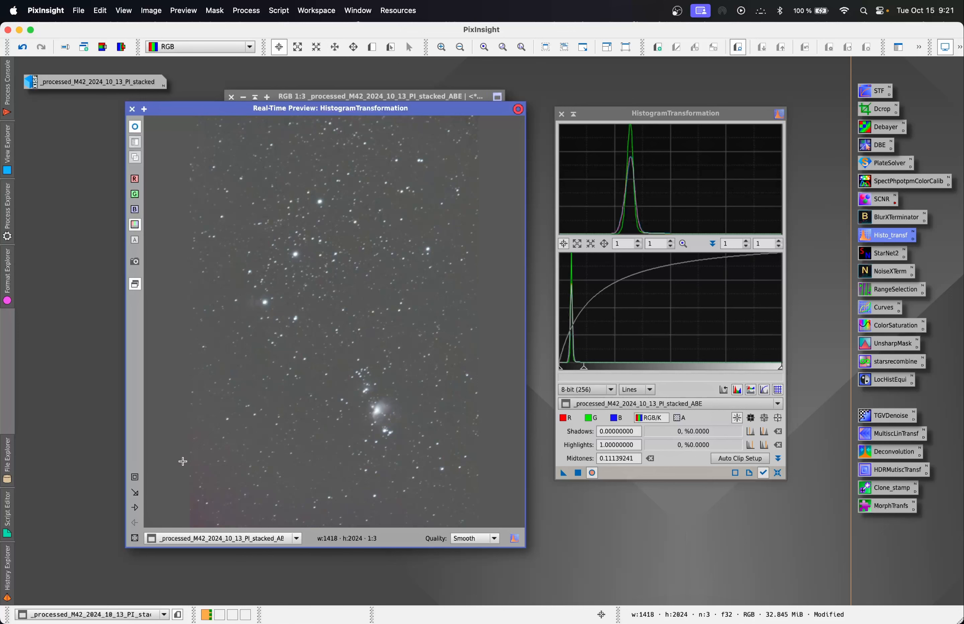
drag(364, 423, 400, 390)
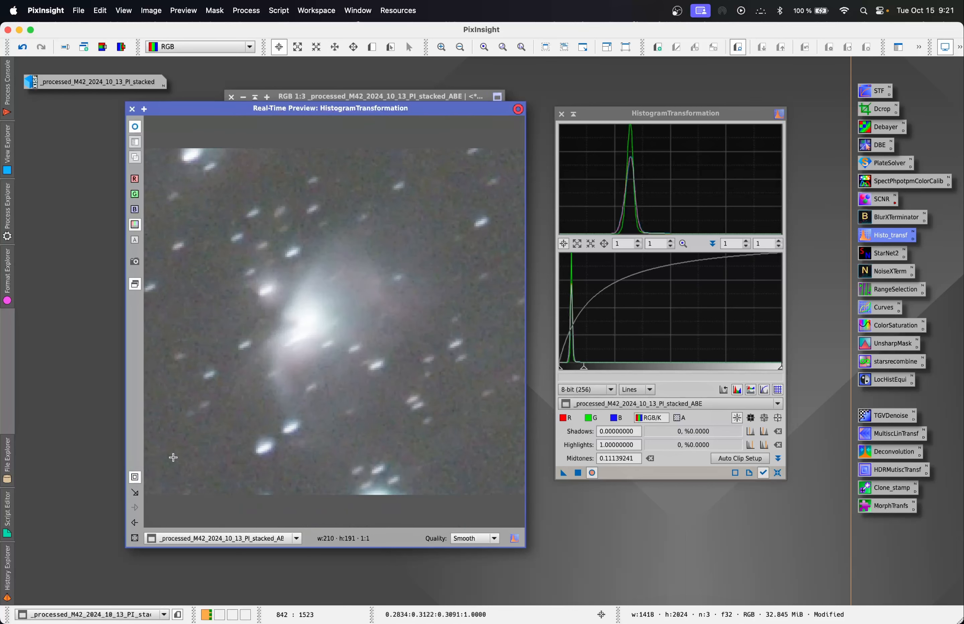
drag(222, 397, 401, 241)
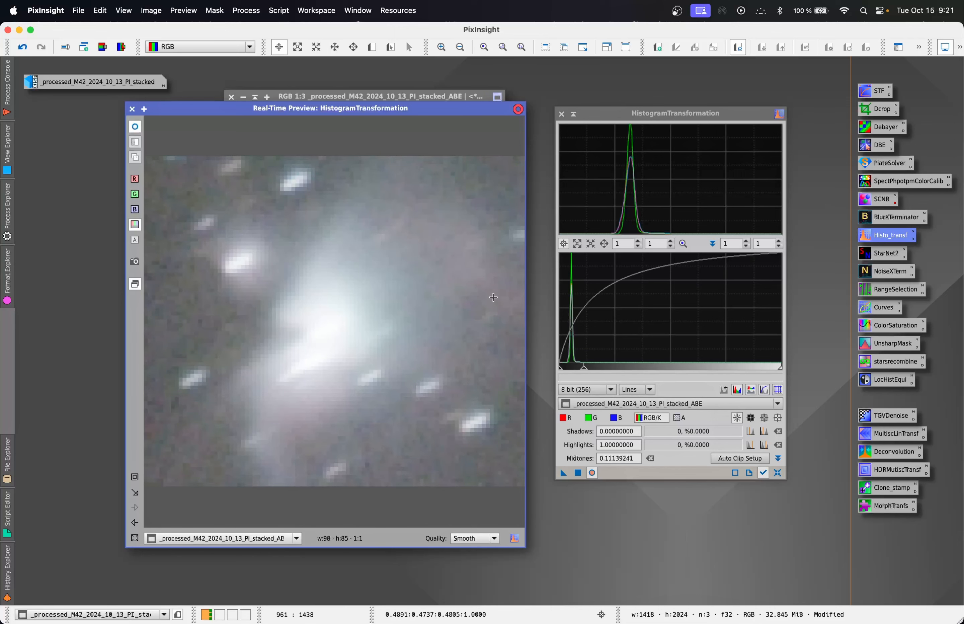
click(777, 472)
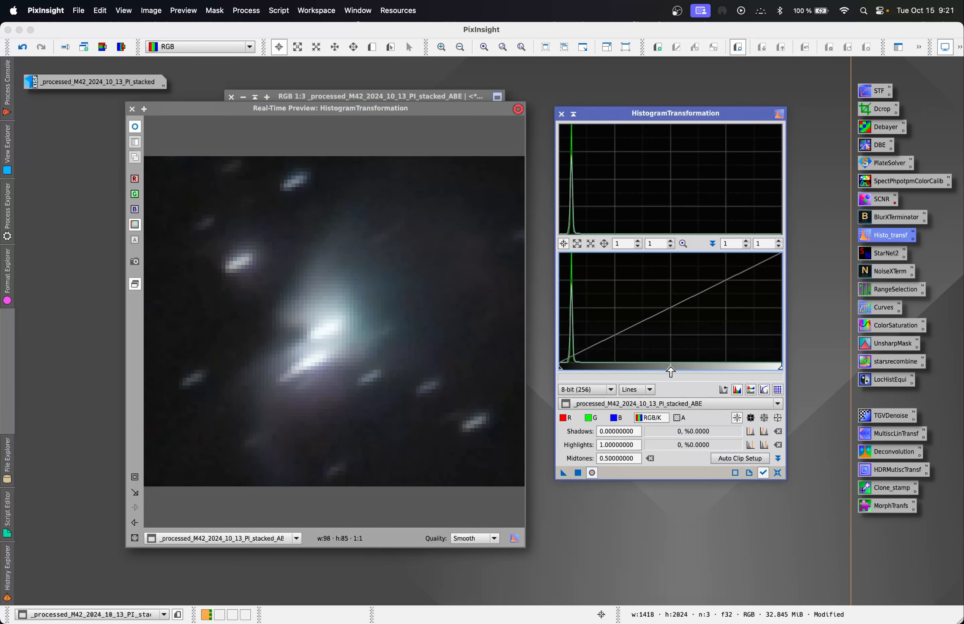
Step: Apply a final gentle stretch with midtones at about 0.441, reset the parameters, and close the preview and HistogramTransformation
drag(668, 370, 657, 371)
drag(579, 473, 580, 477)
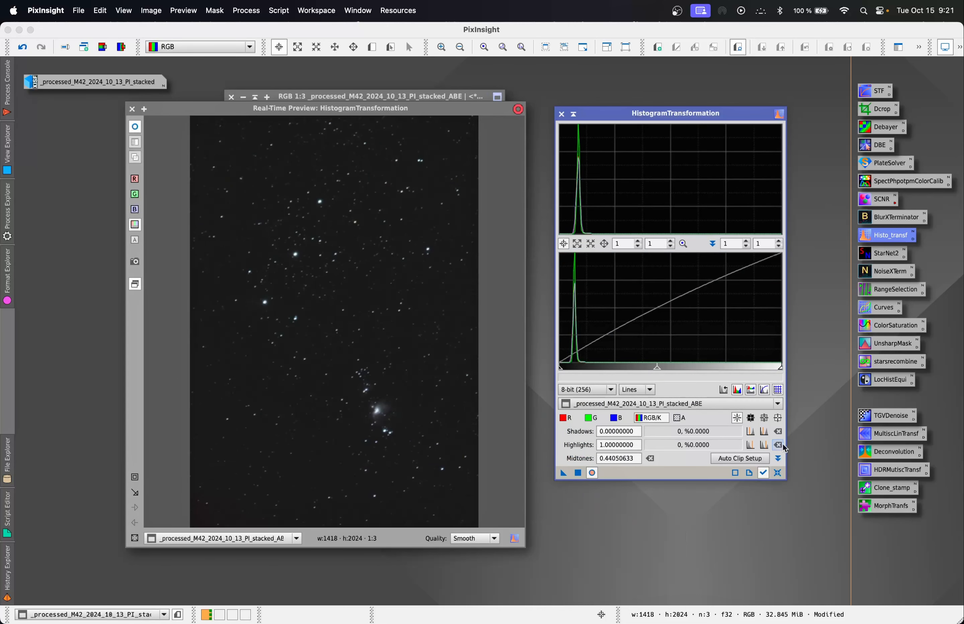
click(777, 472)
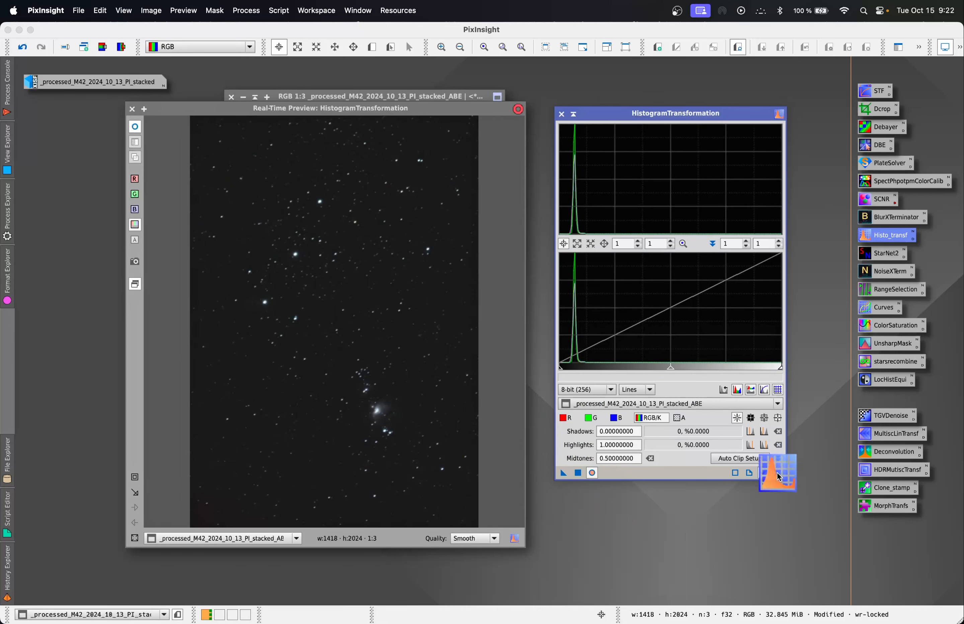
click(133, 109)
click(561, 114)
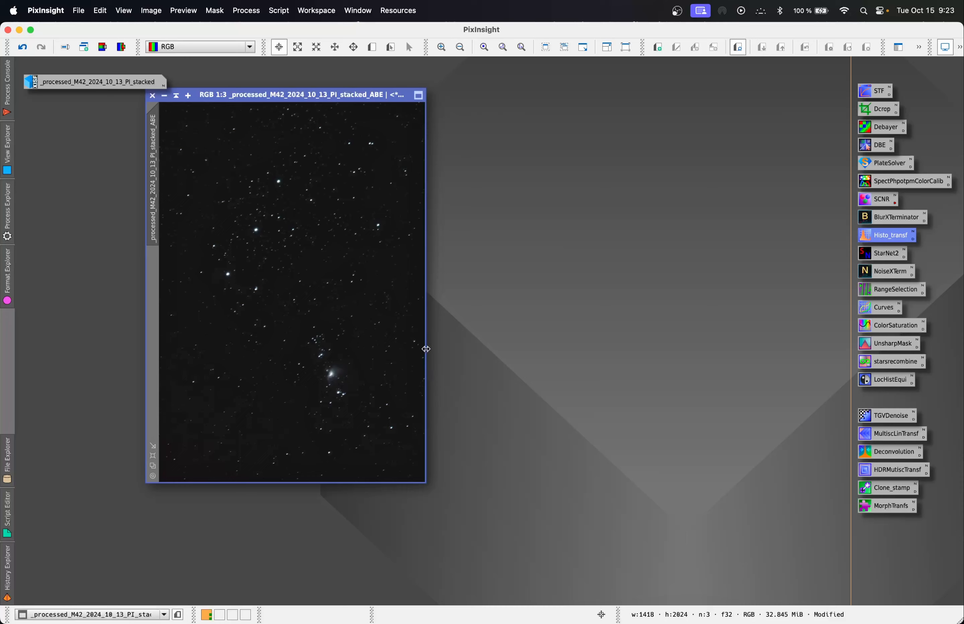
Step: Inspect the nebula core and the bright stars of the stretched image at high magnification
drag(424, 348, 687, 322)
scroll(407, 379, up, 3)
drag(386, 479, 469, 458)
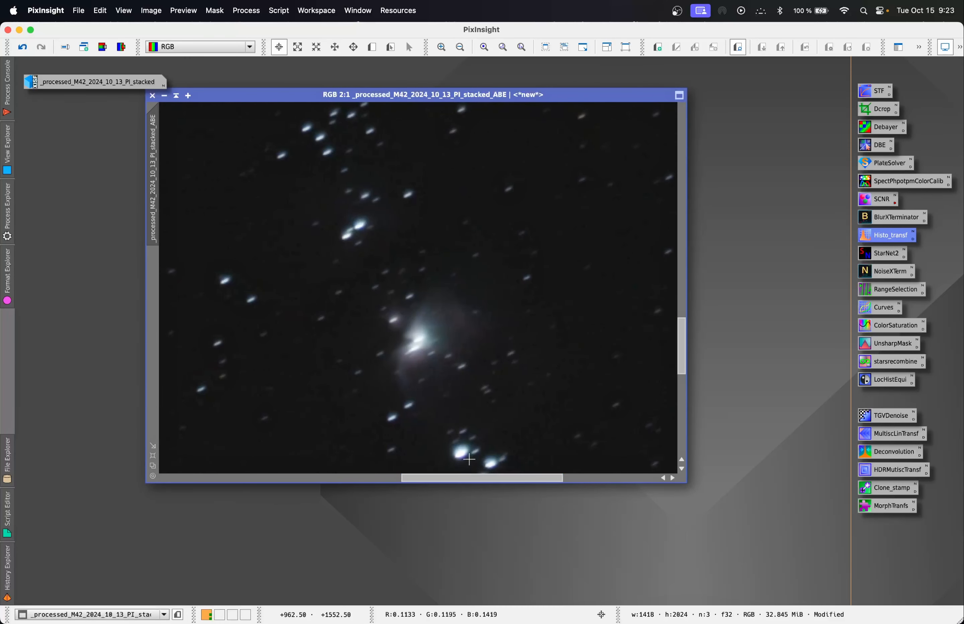
scroll(416, 345, up, 1)
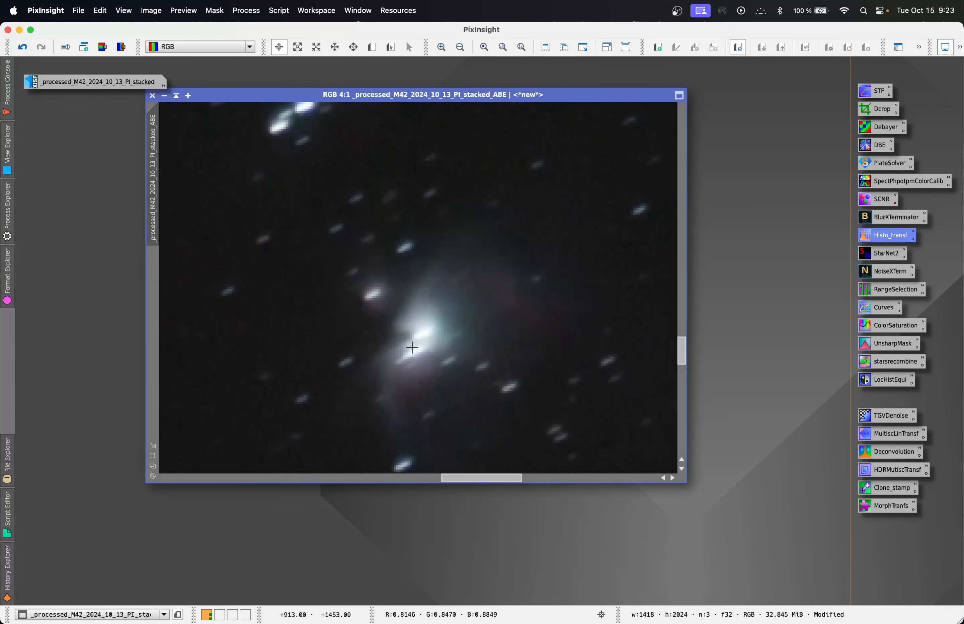
scroll(413, 339, up, 1)
scroll(474, 297, down, 5)
scroll(369, 275, up, 3)
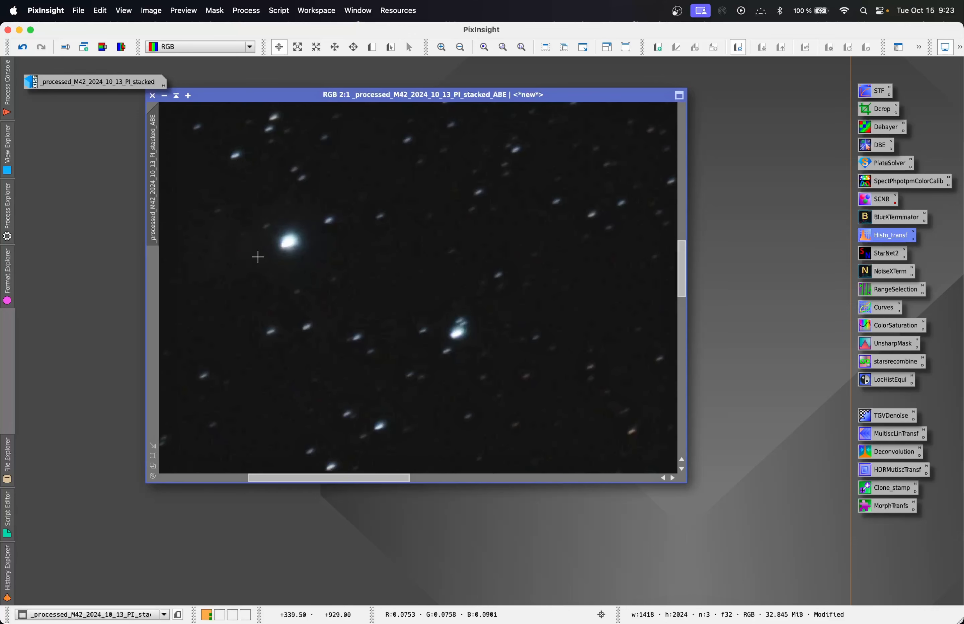
right_click(609, 278)
click(669, 541)
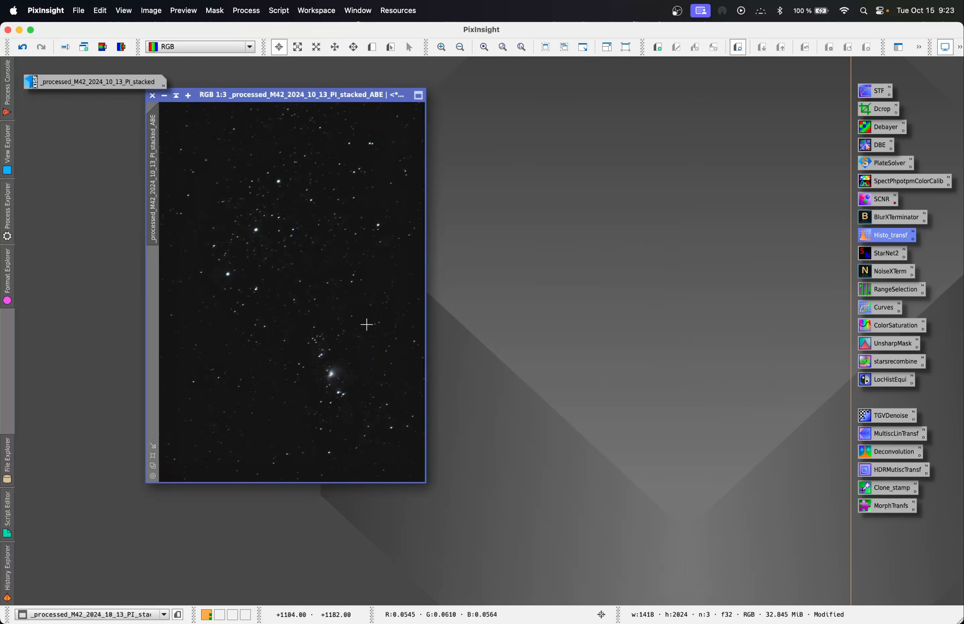
scroll(331, 377, up, 4)
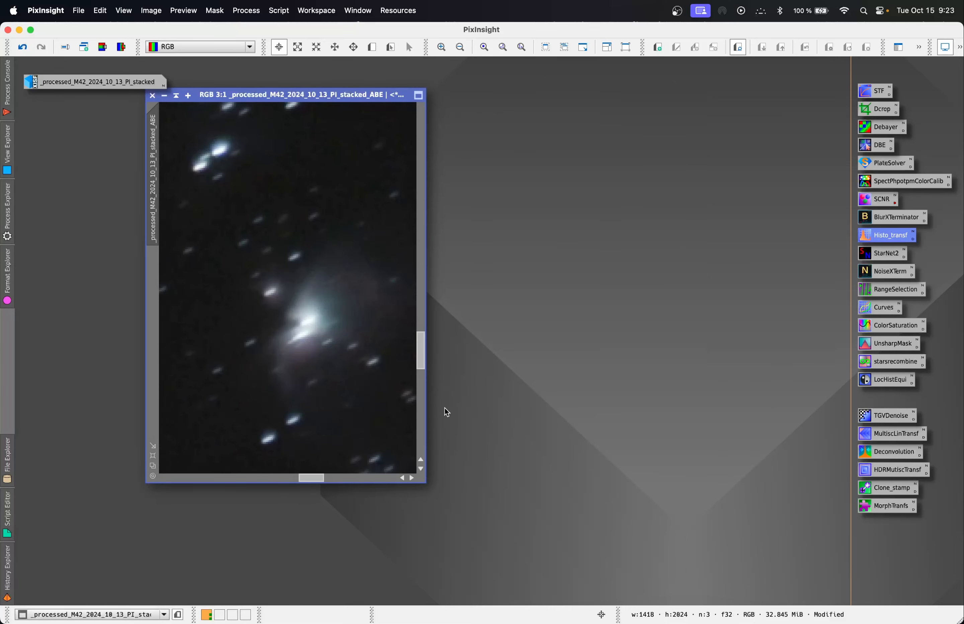
Step: Enlarge the image window around the nebula and open RangeSelection with default parameters and a real-time preview
drag(425, 482, 747, 561)
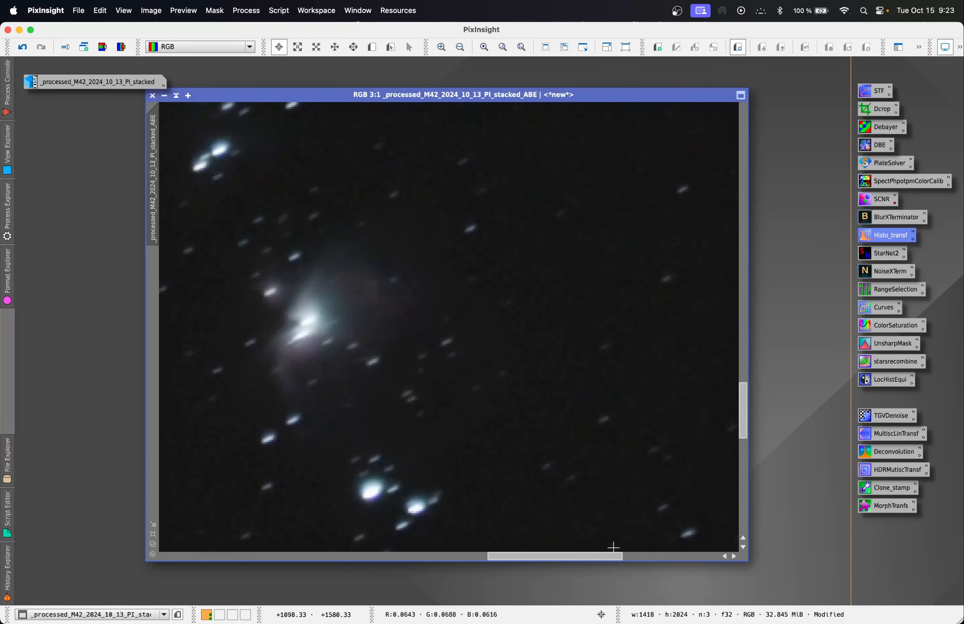
drag(542, 559, 517, 560)
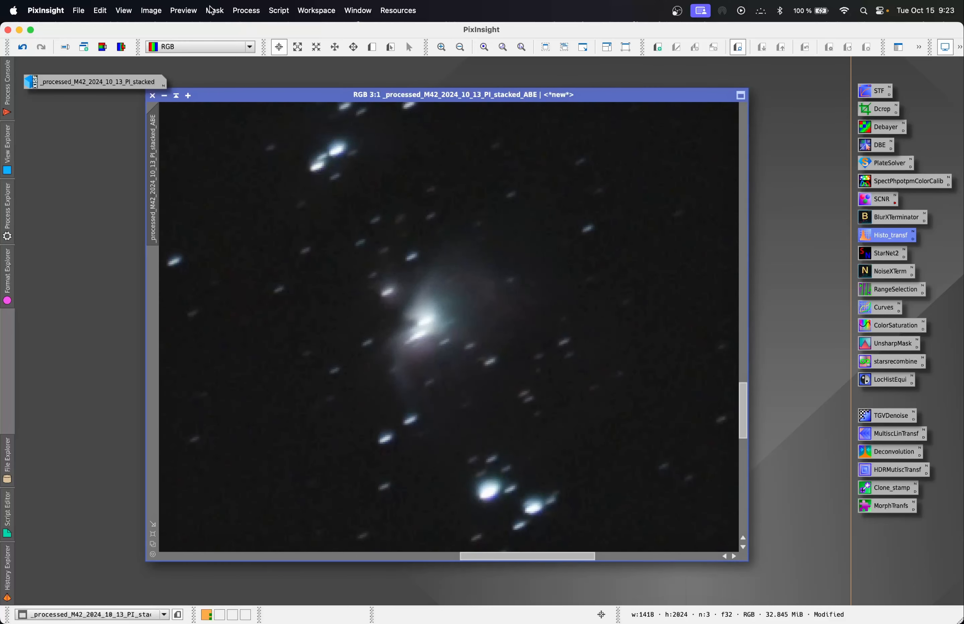
click(247, 10)
mouse_move(291, 31)
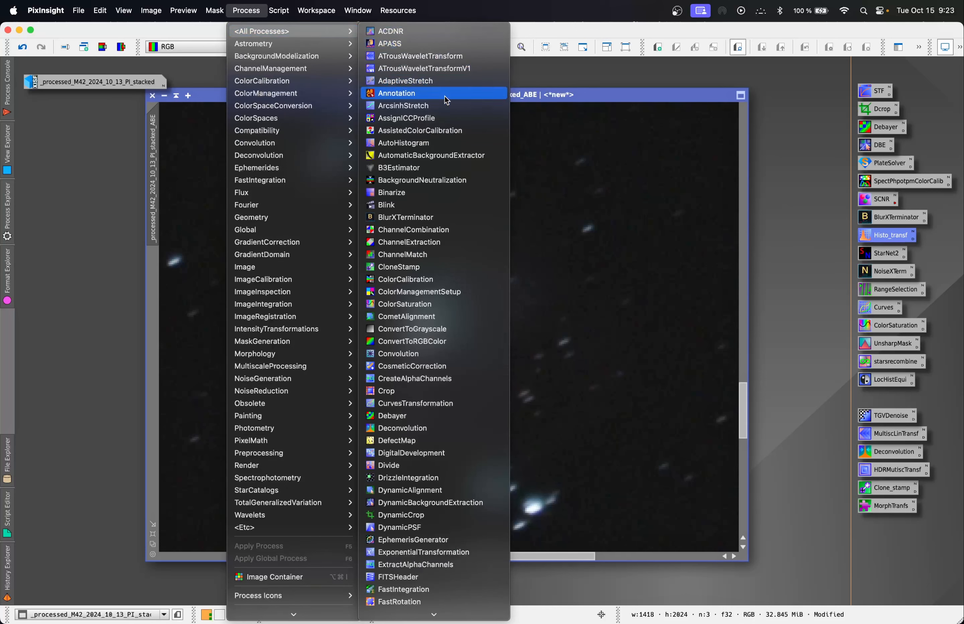
scroll(446, 107, down, 10)
click(637, 180)
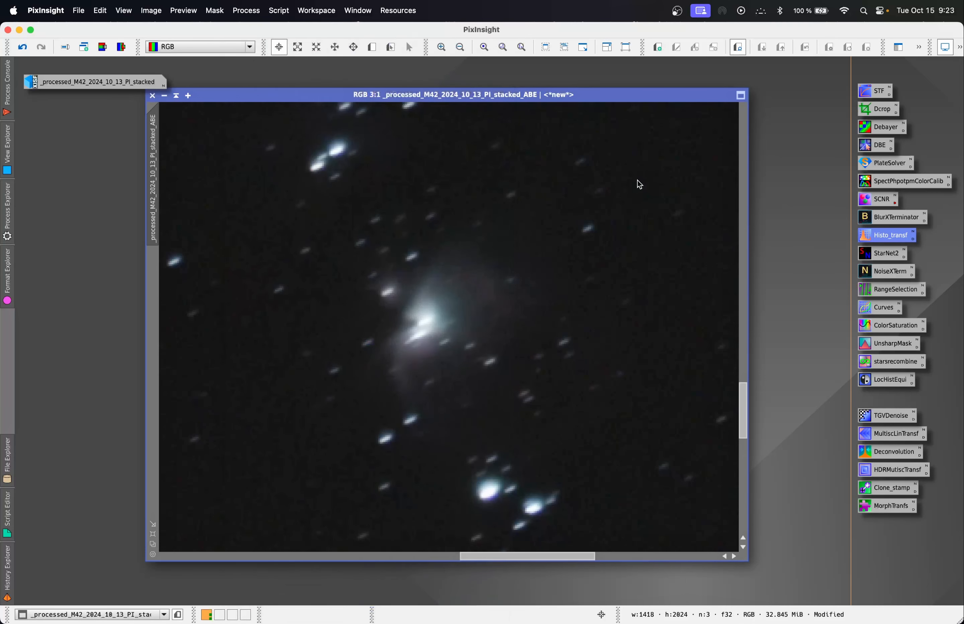
drag(677, 243, 710, 152)
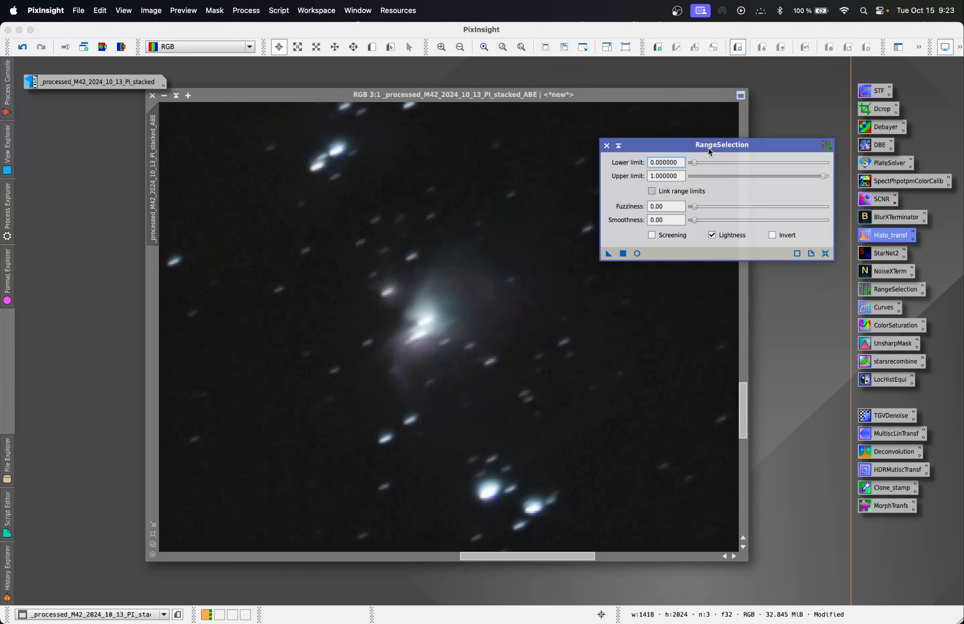
click(637, 254)
click(826, 254)
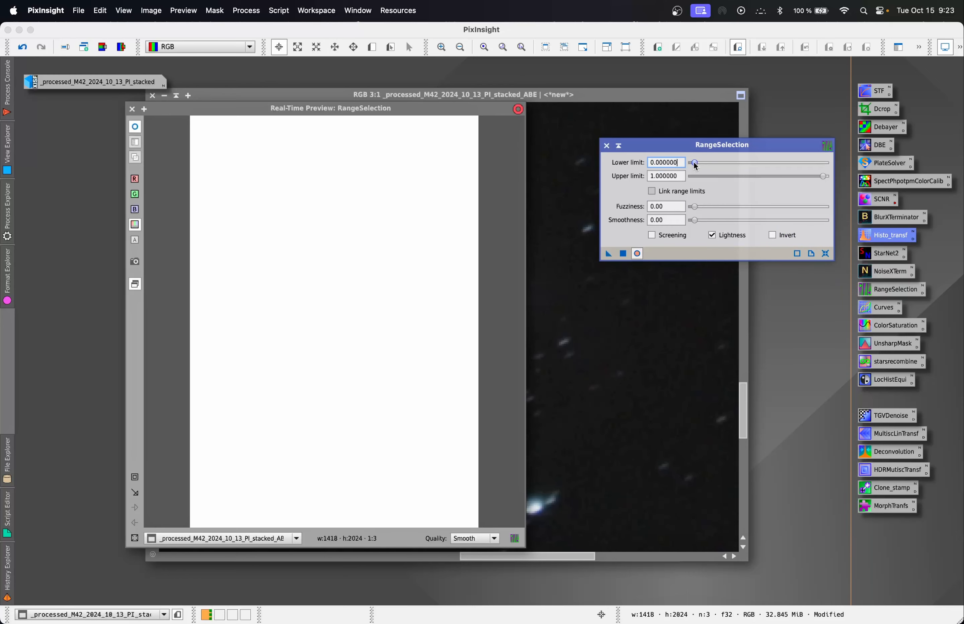
Step: Try RangeSelection lower limits of 0.92 and 0.73 and check the selection around the nebula core
drag(694, 163, 815, 166)
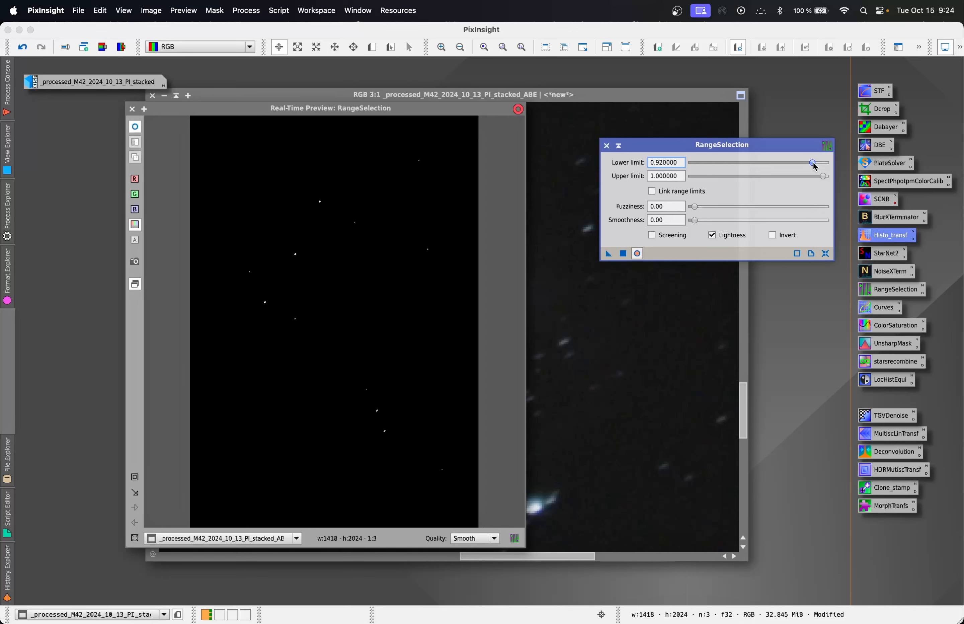
click(135, 478)
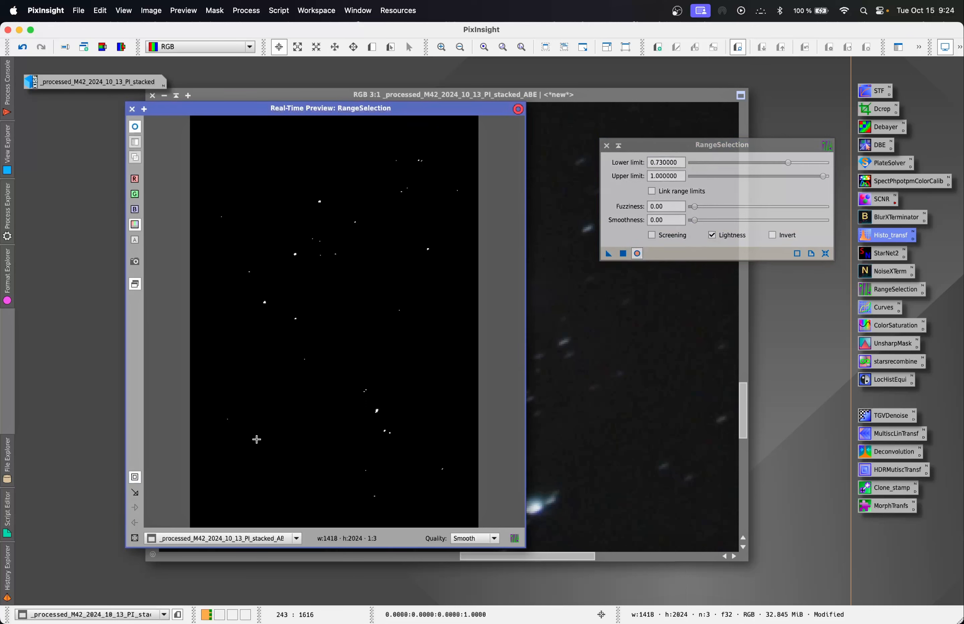
mouse_move(356, 426)
mouse_down()
mouse_move(442, 370)
mouse_move(412, 387)
mouse_up()
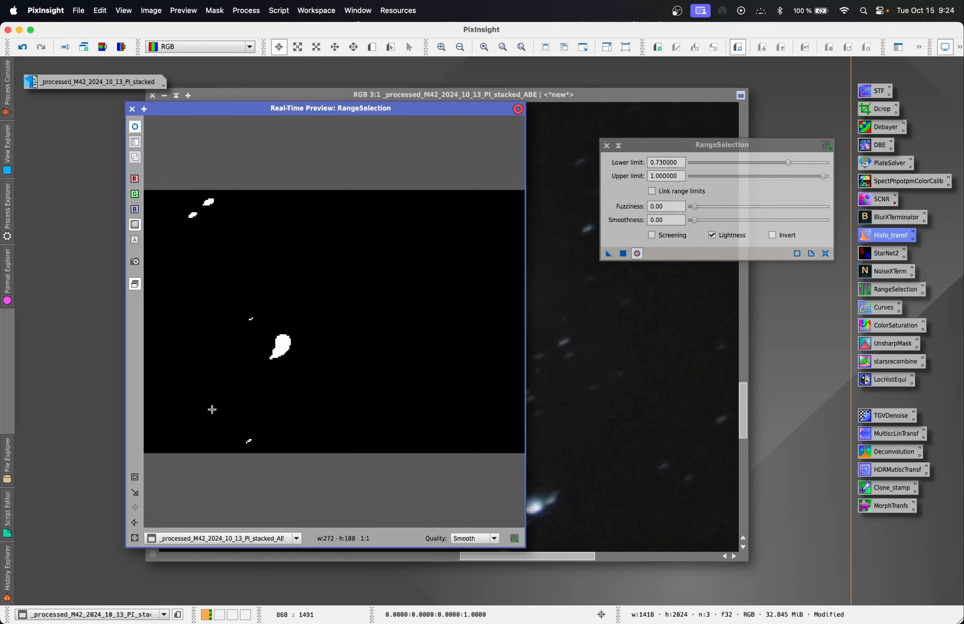
click(135, 538)
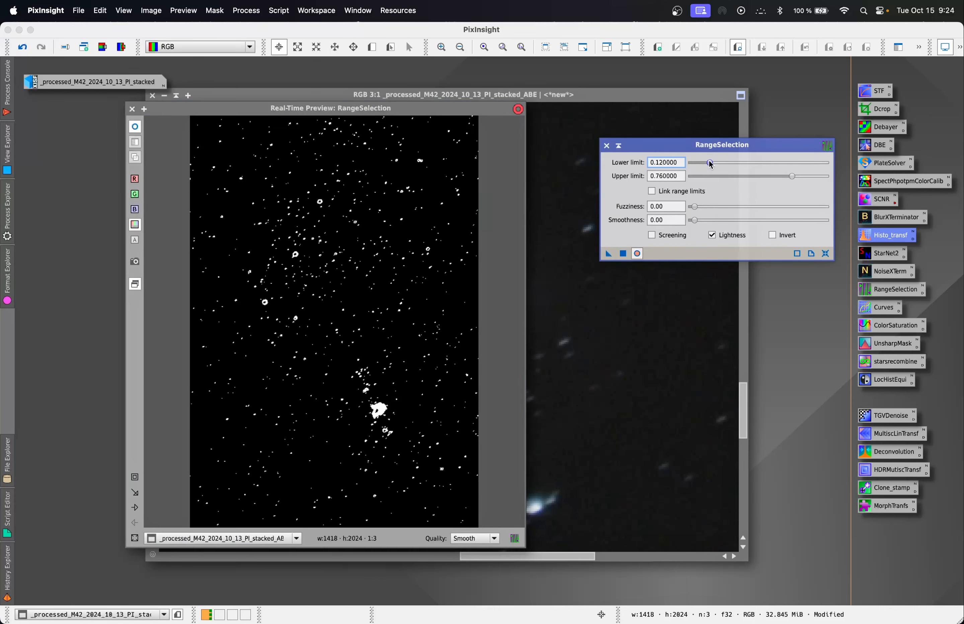
Step: Set the RangeSelection lower limit to 0.12 and upper limit to 0.28, checking the selection around the nebula in the preview
drag(709, 161, 713, 162)
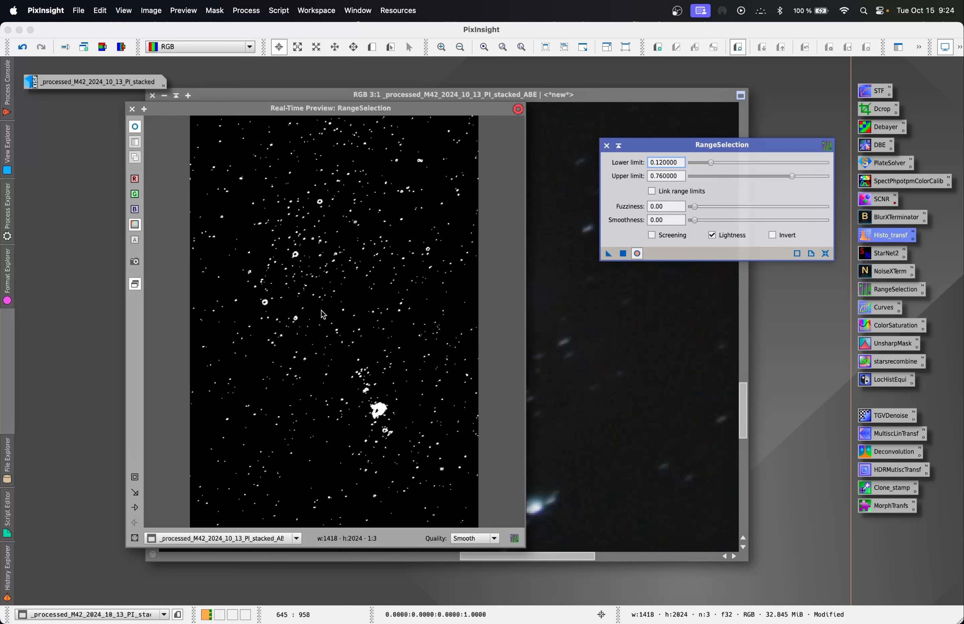
click(135, 477)
drag(370, 412, 417, 372)
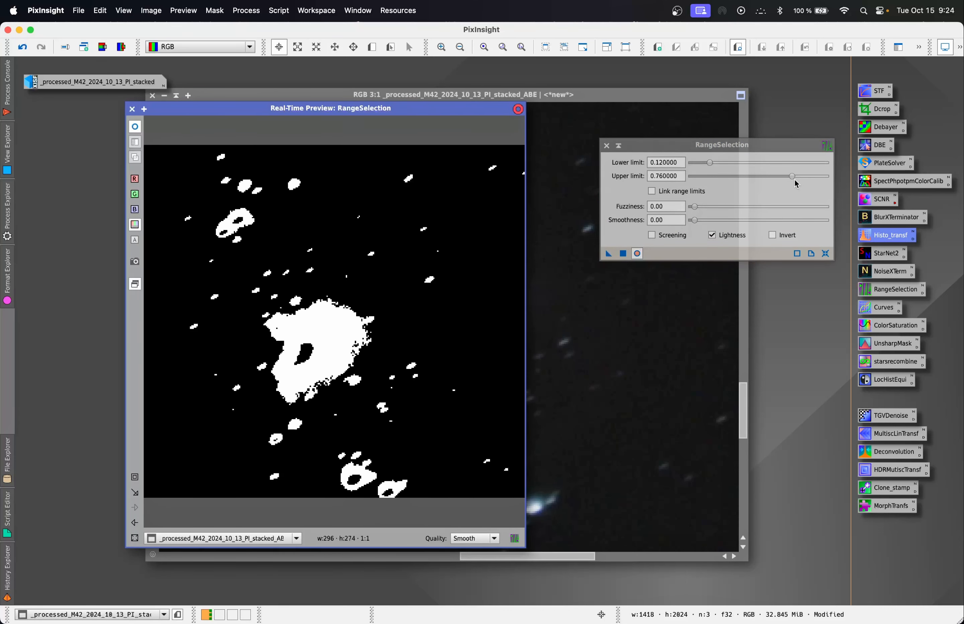
drag(794, 180, 729, 172)
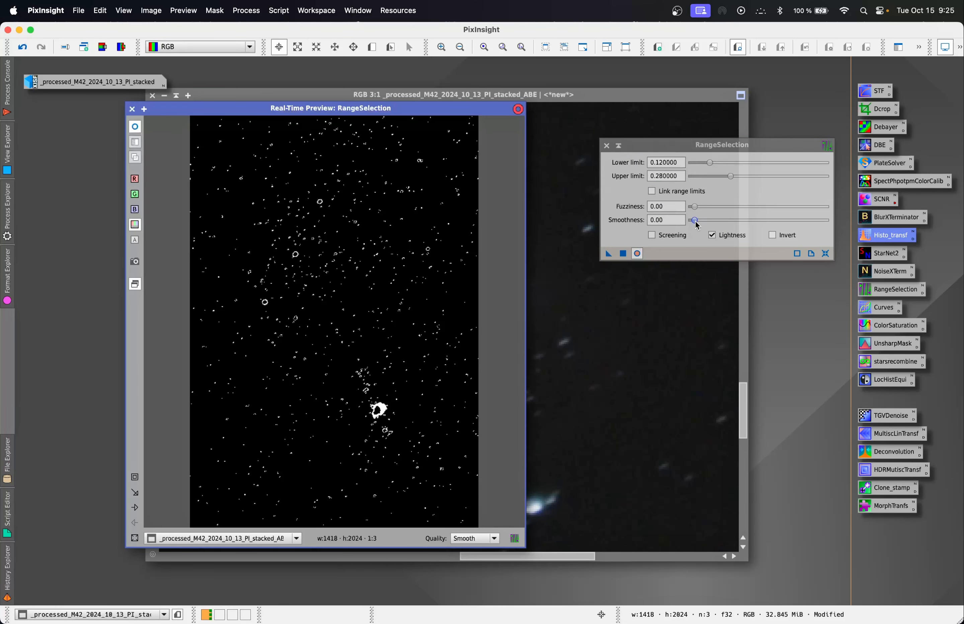
Step: Smooth the range selection with a smoothness of 31 and generate the mask image
mouse_move(694, 220)
mouse_down()
mouse_move(742, 221)
mouse_move(709, 208)
mouse_move(768, 207)
mouse_move(695, 210)
mouse_up()
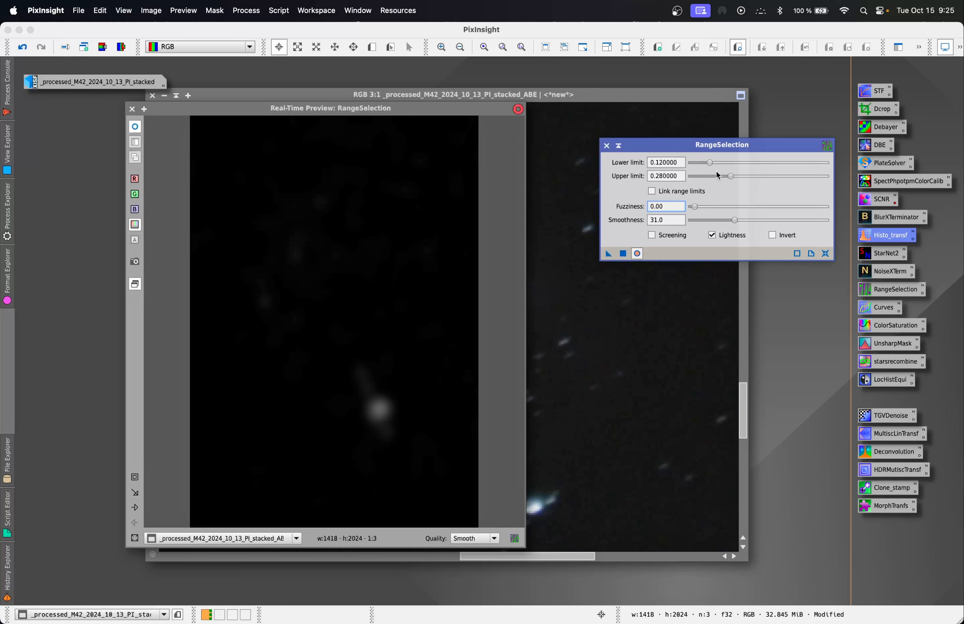
mouse_move(712, 164)
mouse_down()
mouse_move(703, 164)
mouse_move(712, 165)
mouse_up()
click(623, 254)
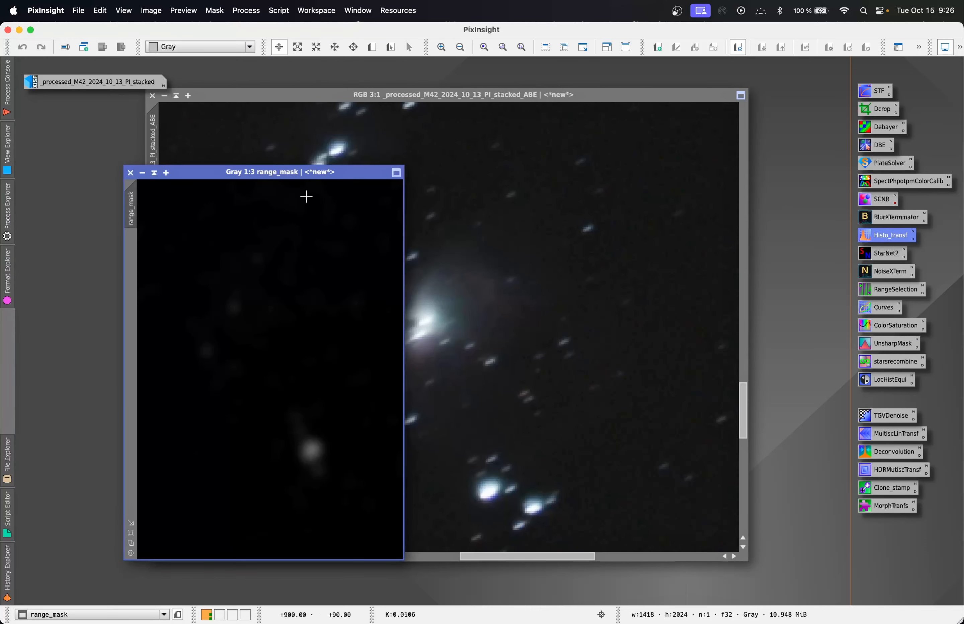
Step: Apply range_mask to the stretched M42 image and invert it to protect the nebula core
mouse_move(285, 174)
mouse_down()
mouse_move(682, 170)
mouse_move(752, 107)
mouse_up()
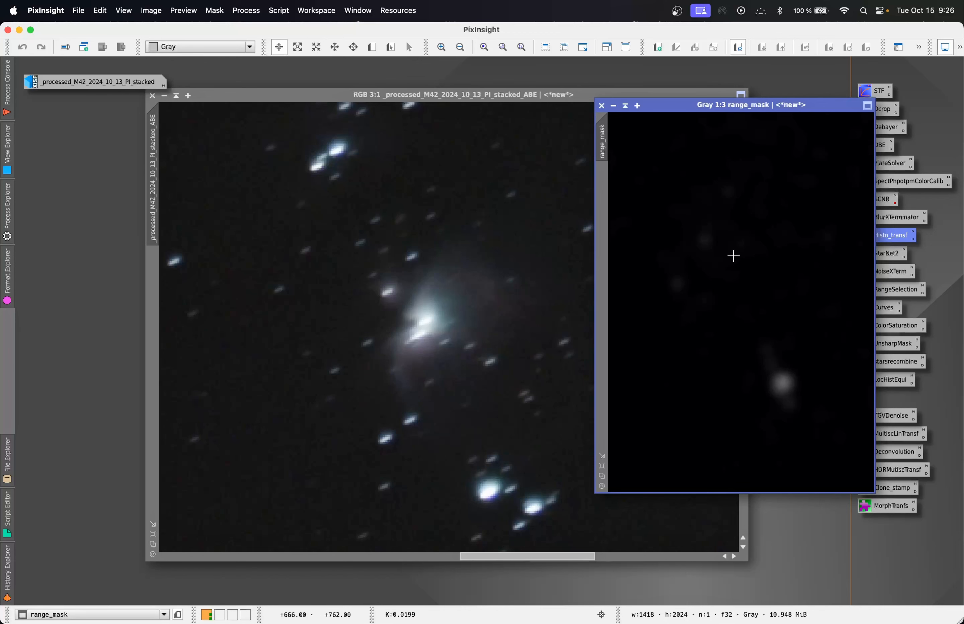
drag(604, 135, 162, 272)
right_click(486, 209)
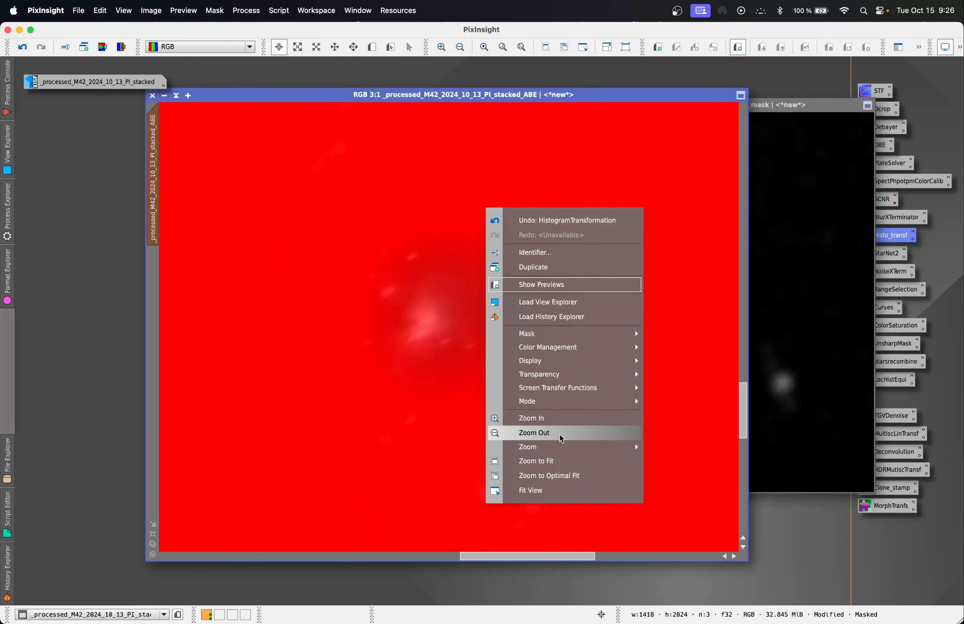
click(560, 460)
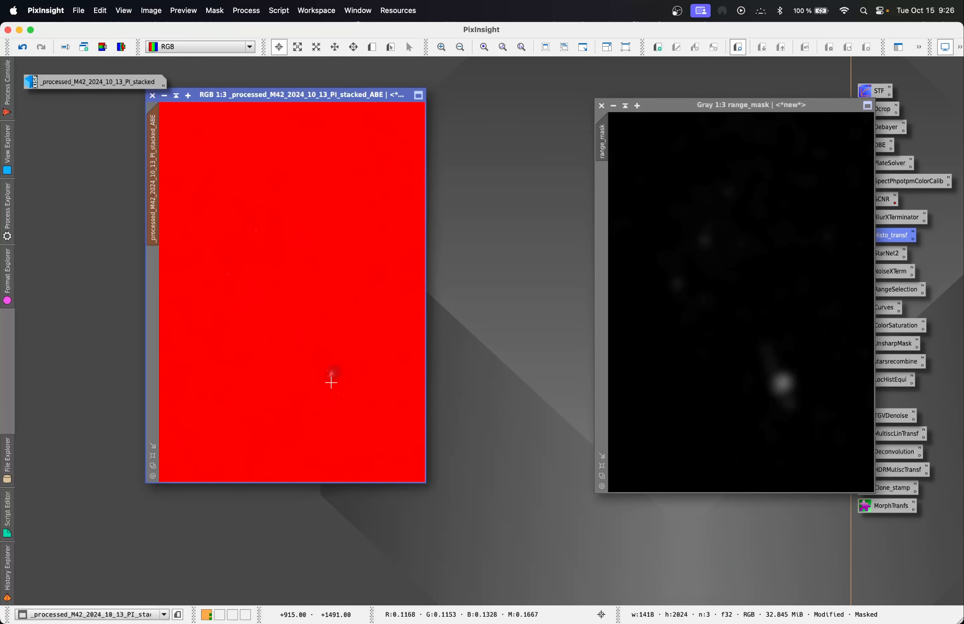
click(215, 11)
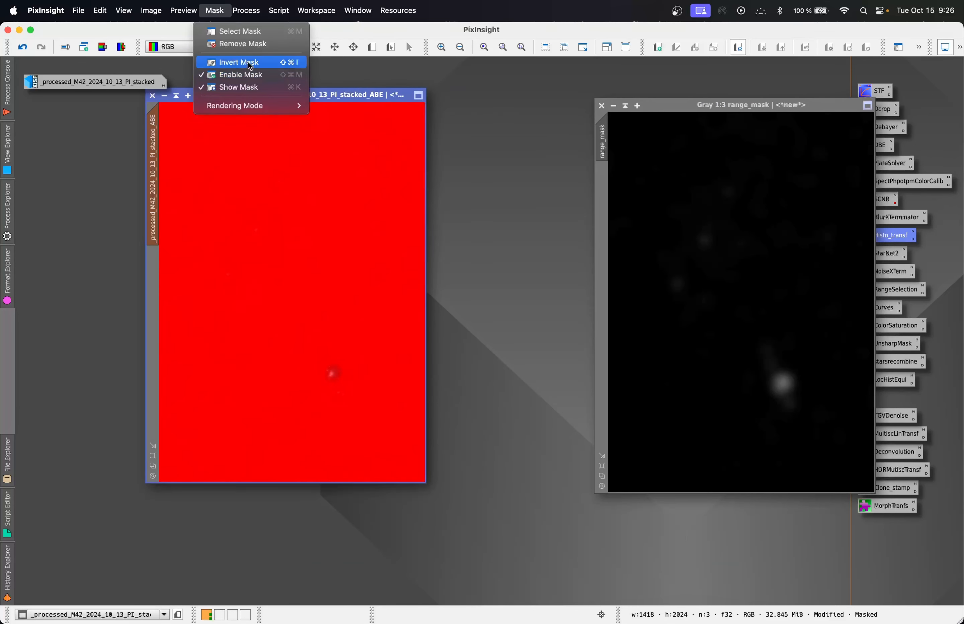
click(250, 63)
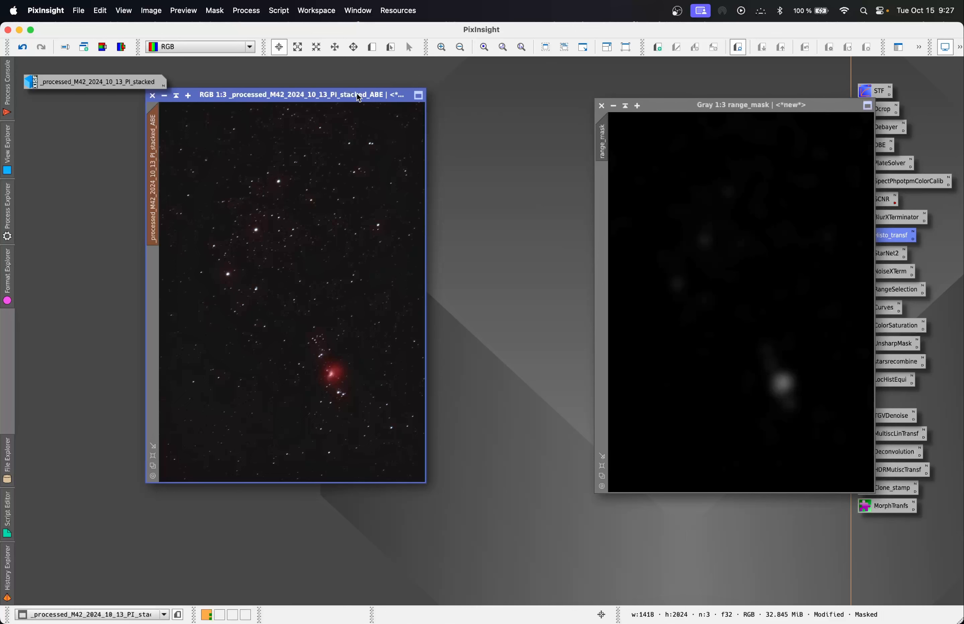
Step: Minimize the range_mask image and hide the mask overlay on the enlarged M42 image
drag(357, 96, 466, 97)
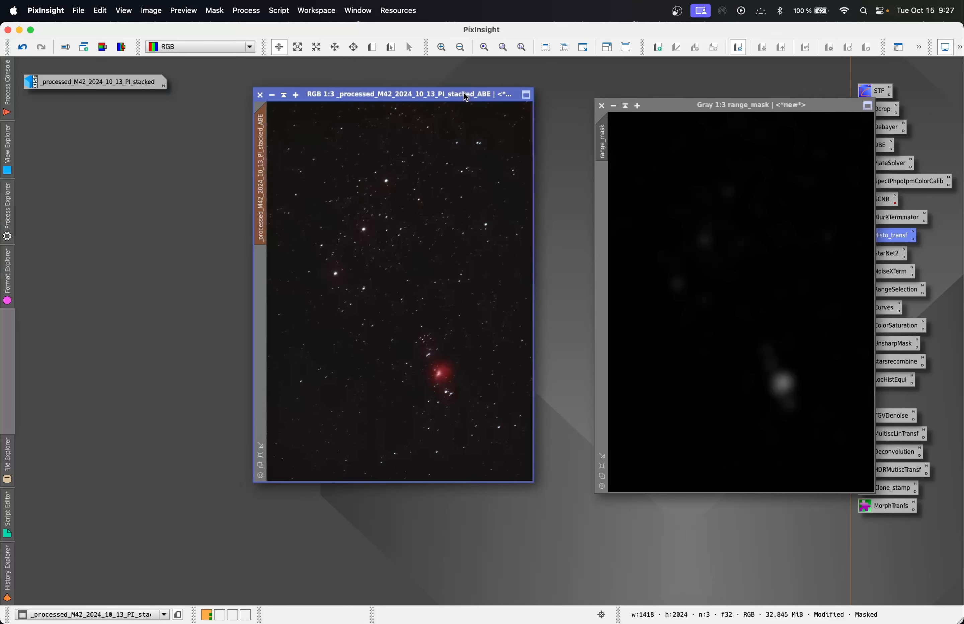
click(614, 106)
drag(706, 218, 664, 185)
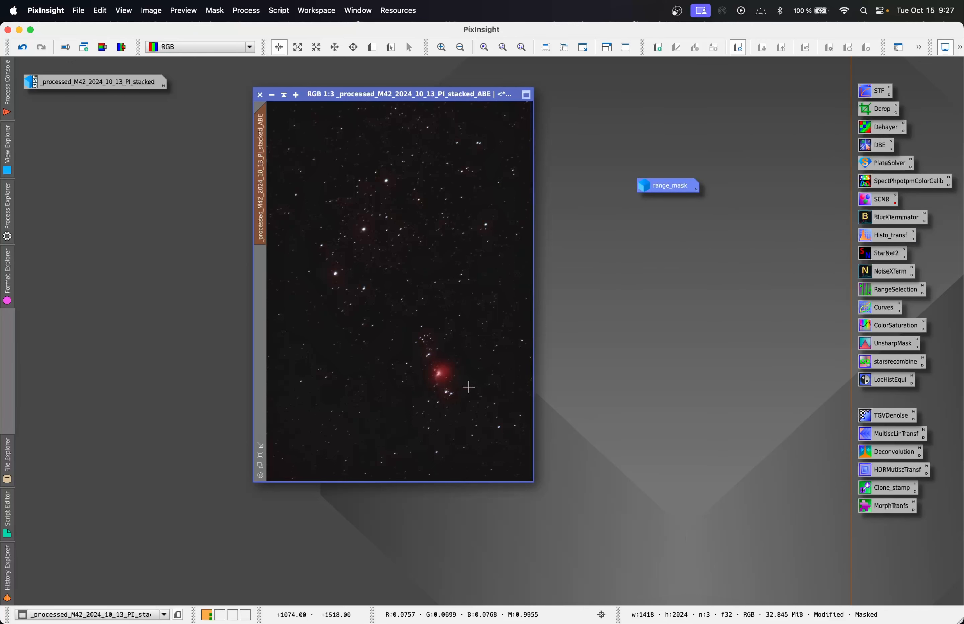
drag(539, 483, 700, 575)
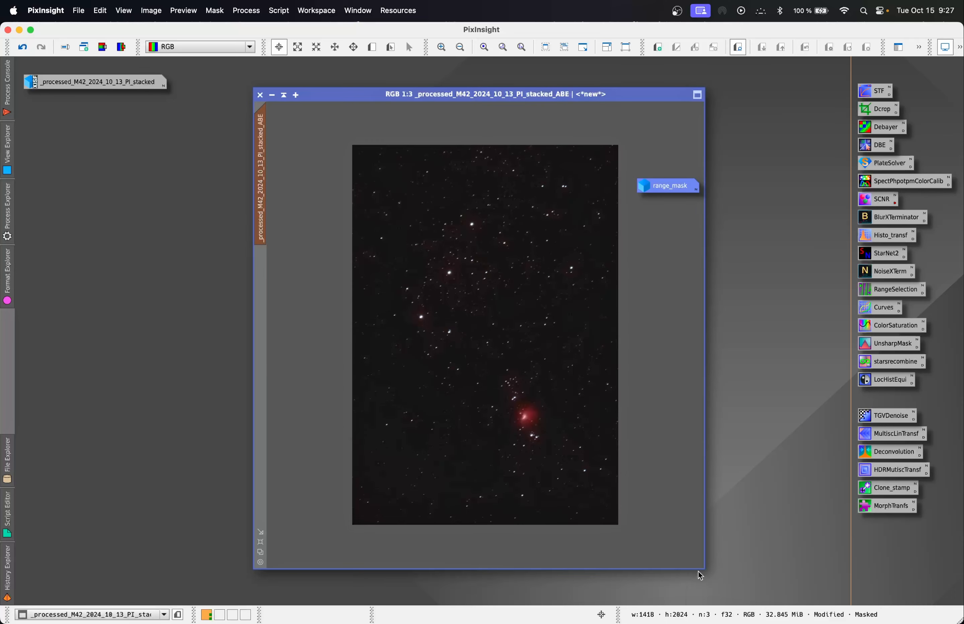
click(214, 11)
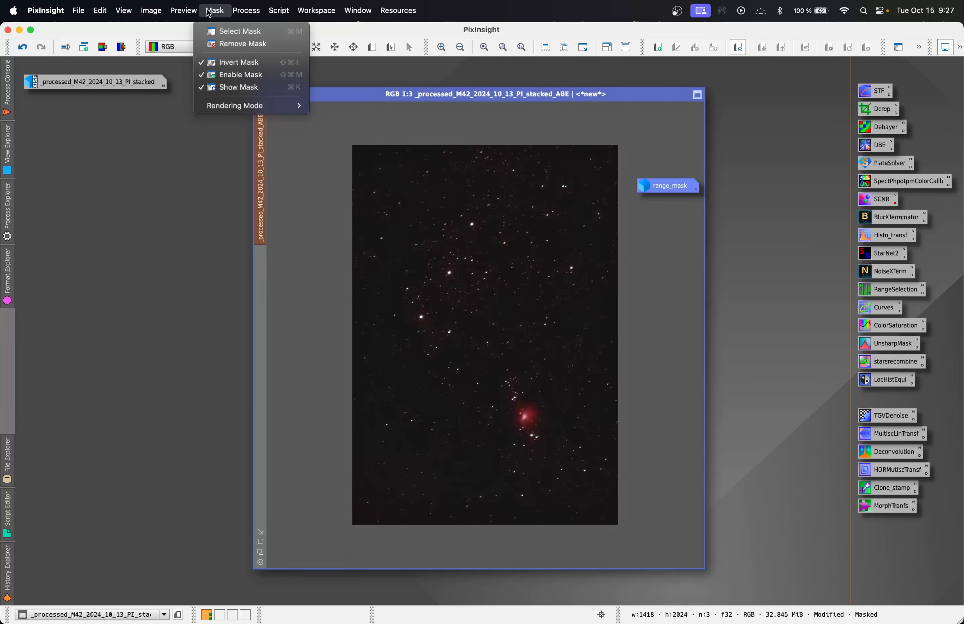
click(259, 87)
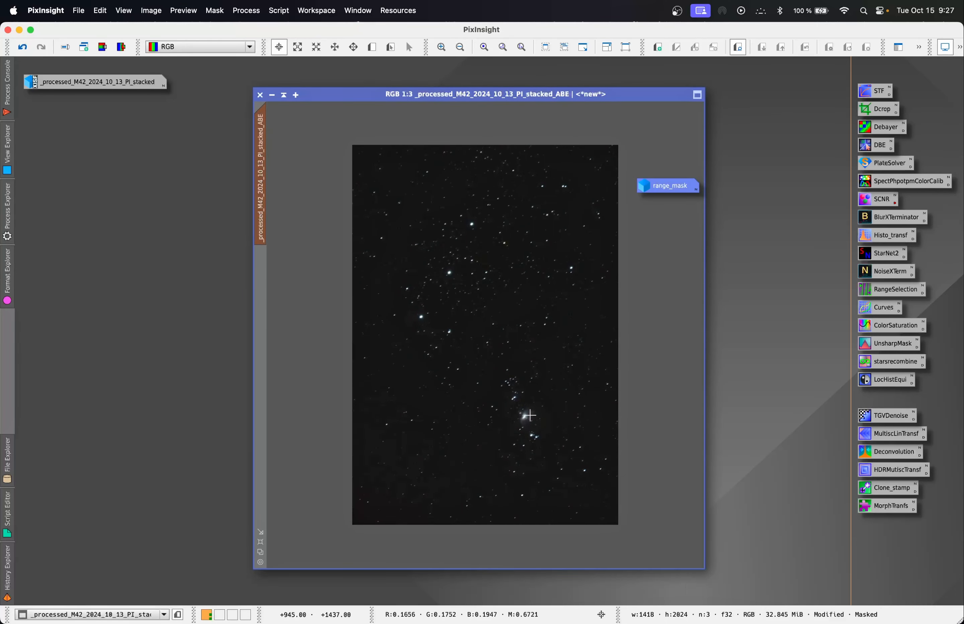
scroll(531, 416, up, 1)
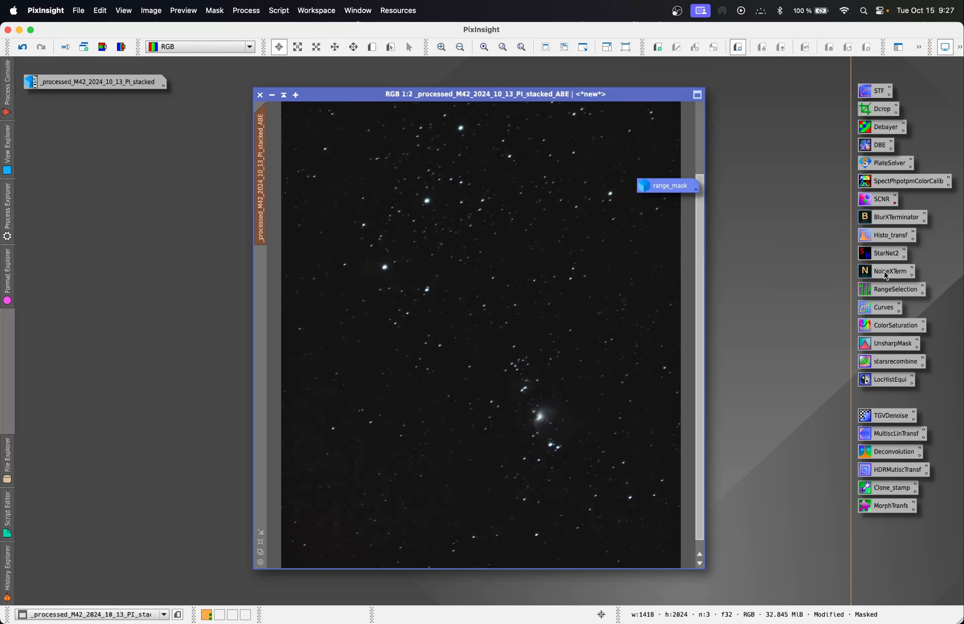
Step: Open HistogramTransformation with a real-time preview zoomed on the nebula core and try midtones at about 0.137
double_click(884, 237)
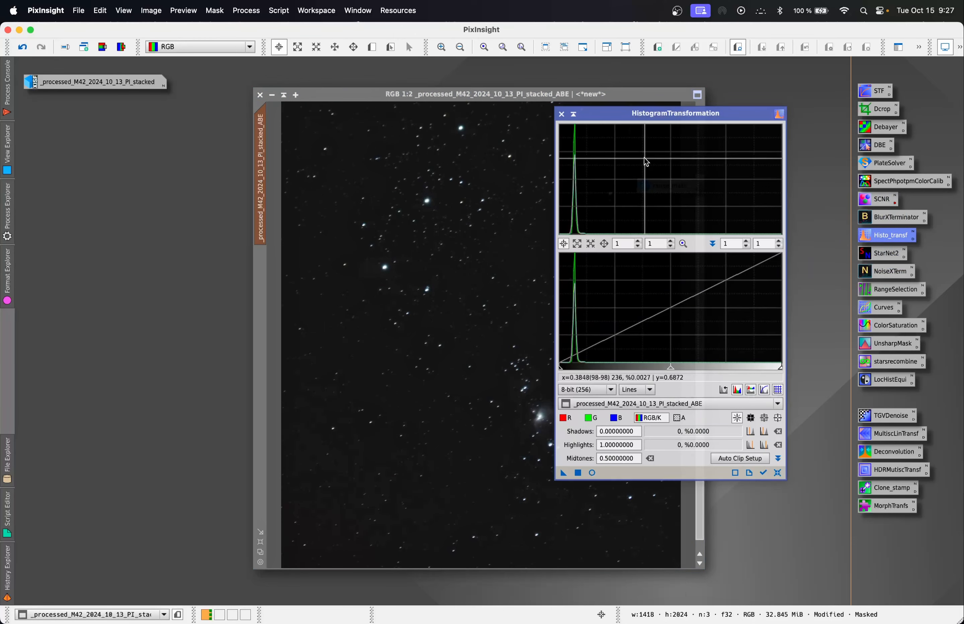
click(593, 473)
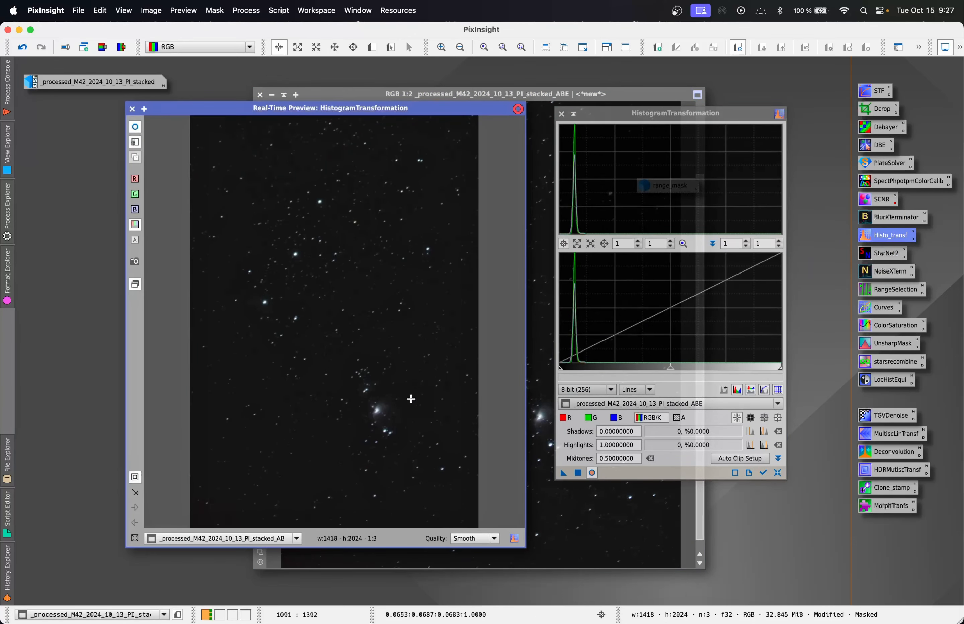
drag(362, 424, 394, 396)
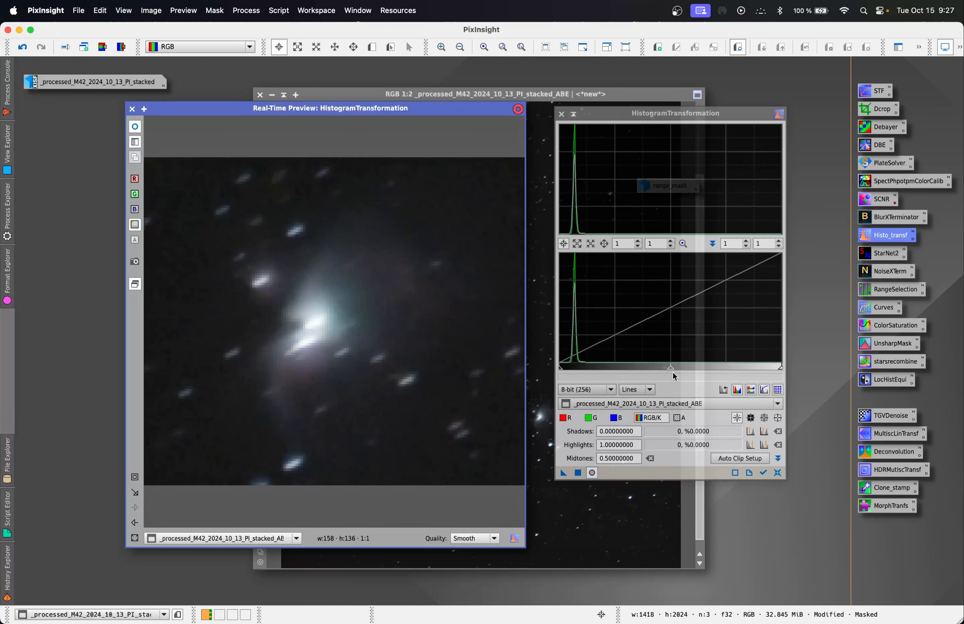
drag(670, 369, 590, 366)
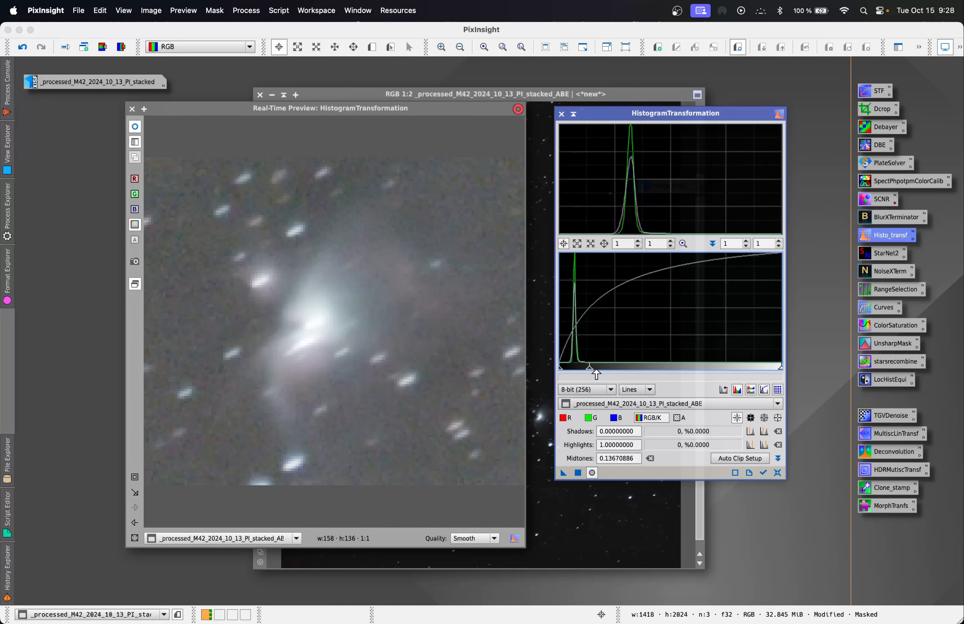
Step: Stretch the masked image with midtones at about 0.322 and shadows at about 0.020, checking the nebula core before applying
drag(589, 367, 659, 367)
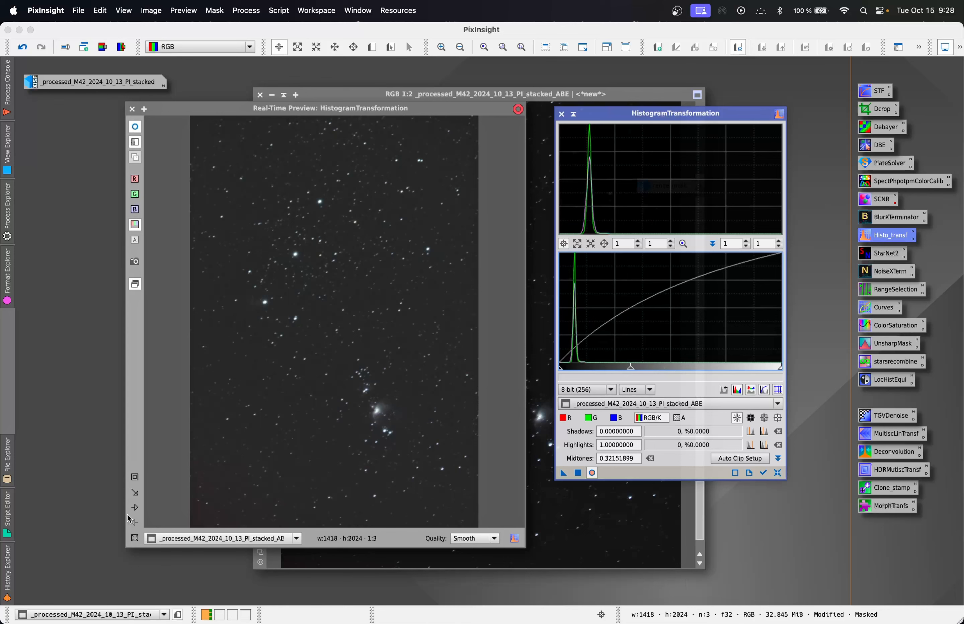
click(135, 478)
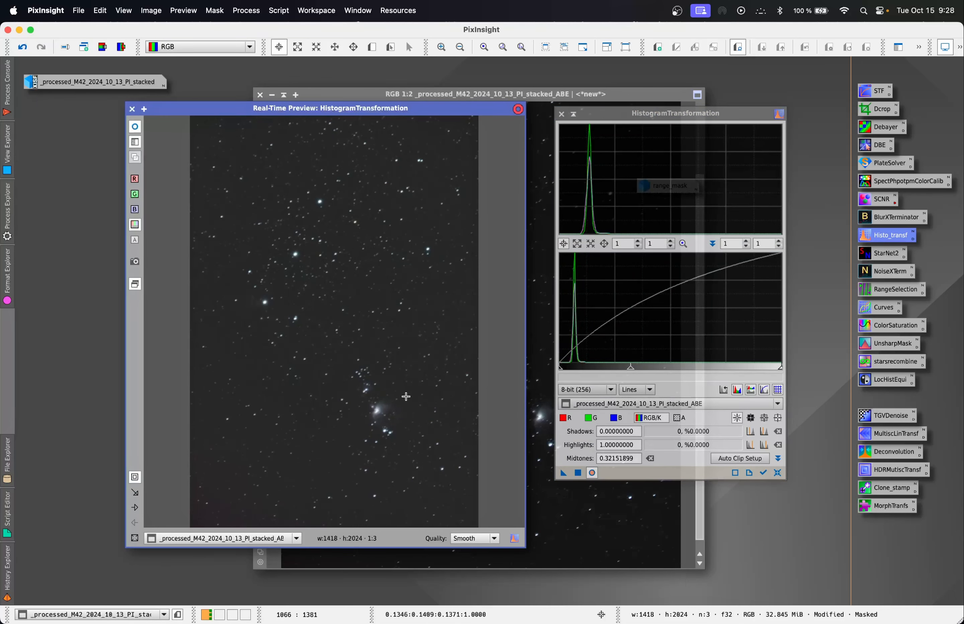
drag(357, 428, 399, 393)
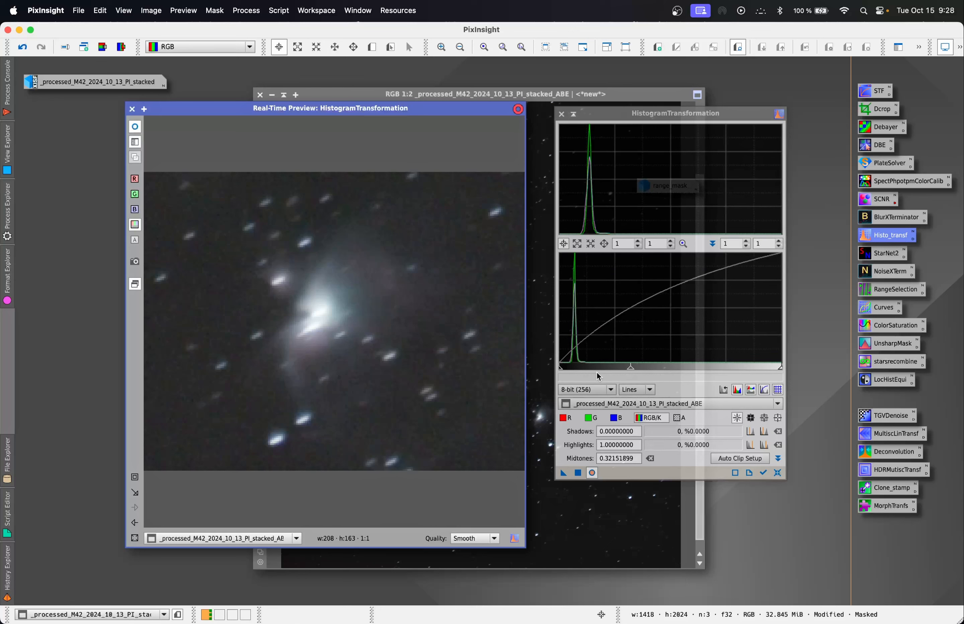
drag(562, 370, 563, 370)
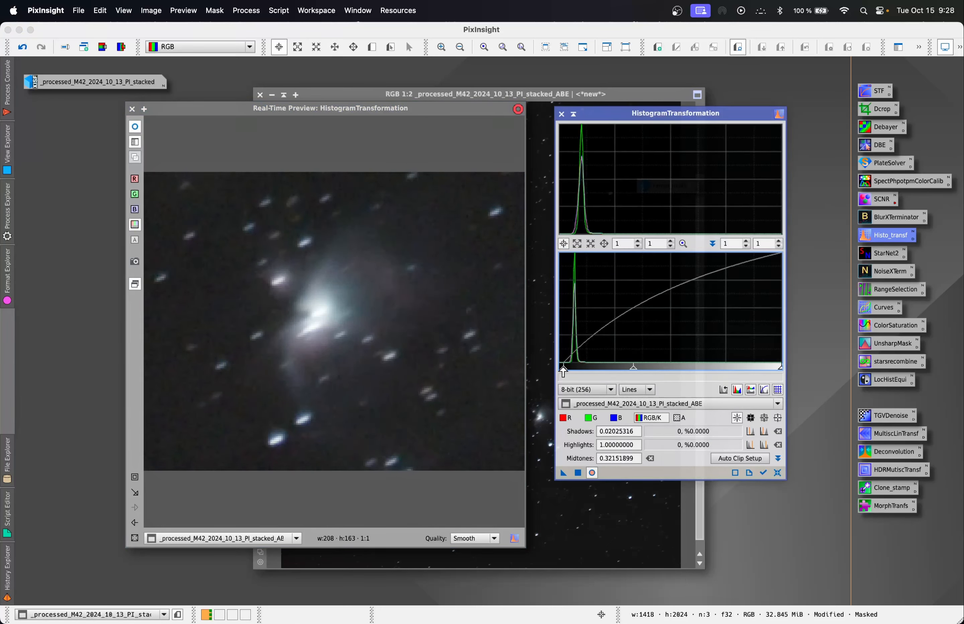
click(578, 473)
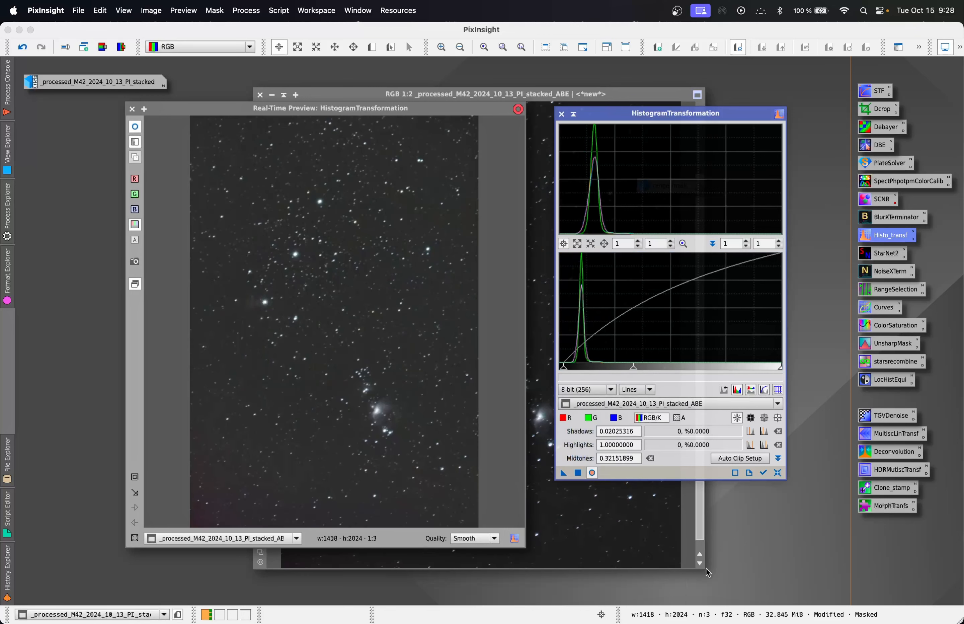
Step: Reset the HistogramTransformation settings and inspect a bright star and the nebula core up close in the real-time preview
click(778, 473)
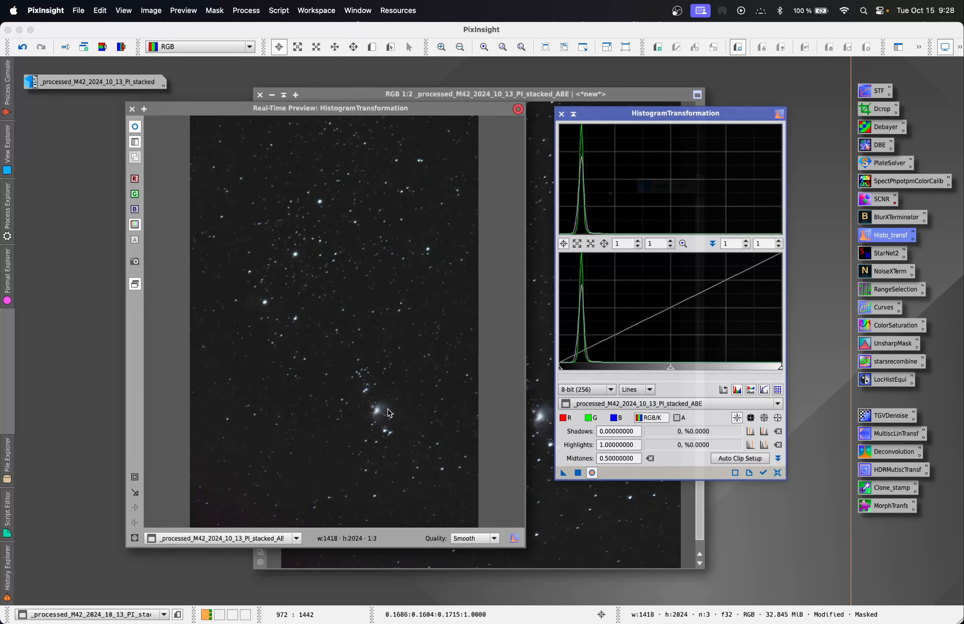
click(135, 478)
drag(242, 322, 278, 279)
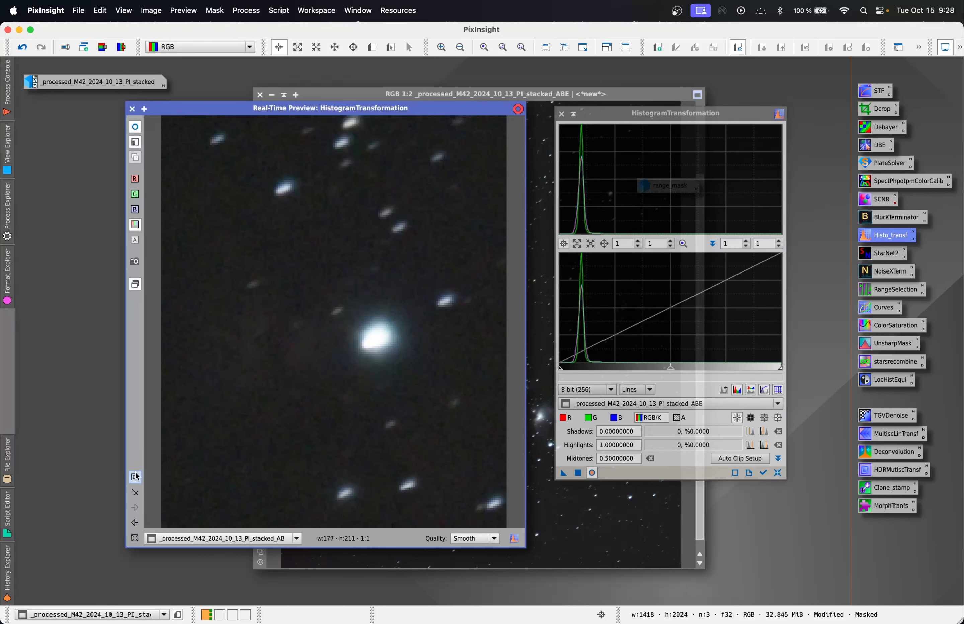
click(135, 492)
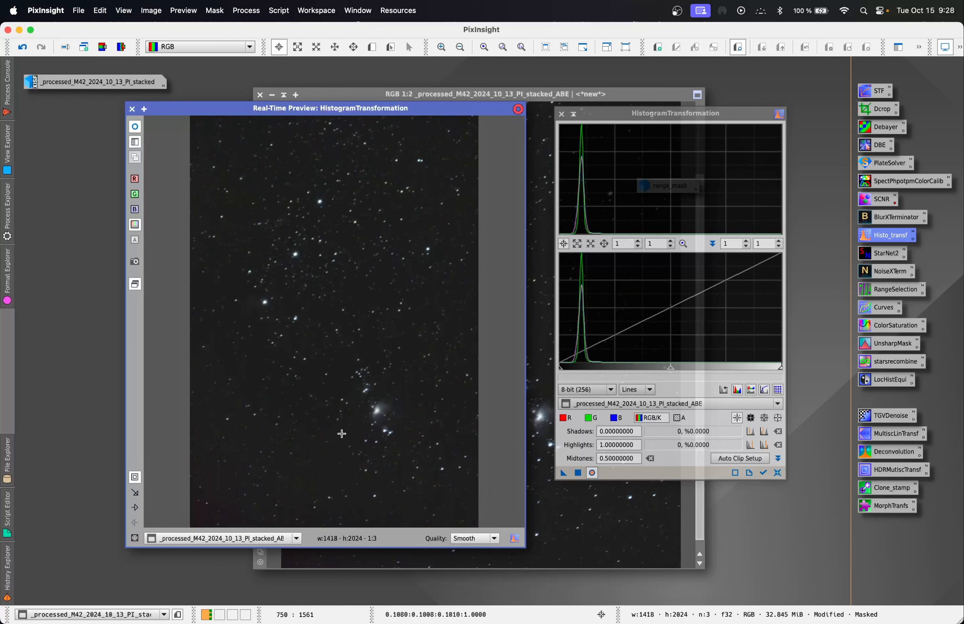
drag(350, 434, 405, 388)
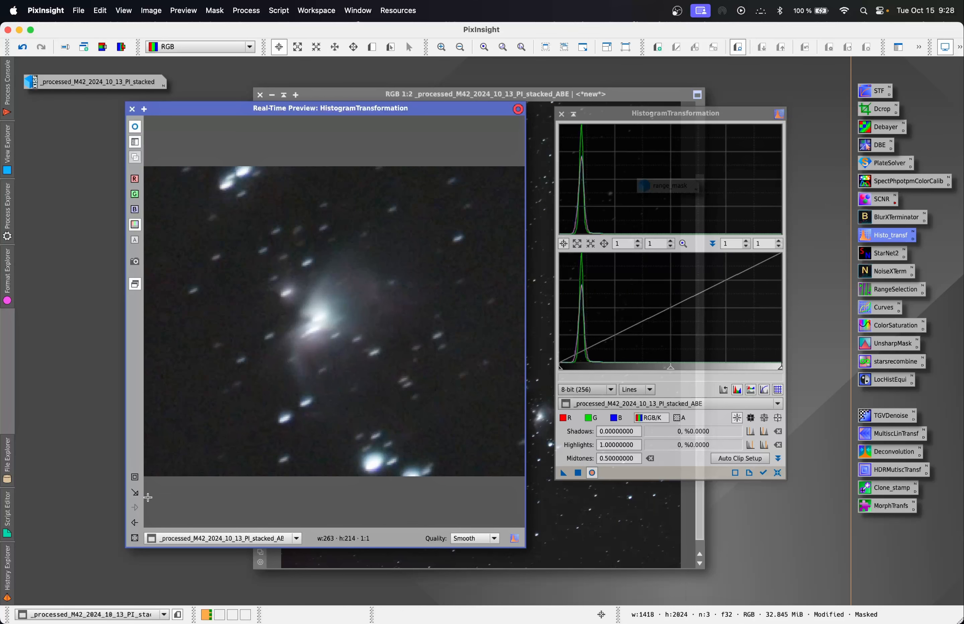
click(135, 523)
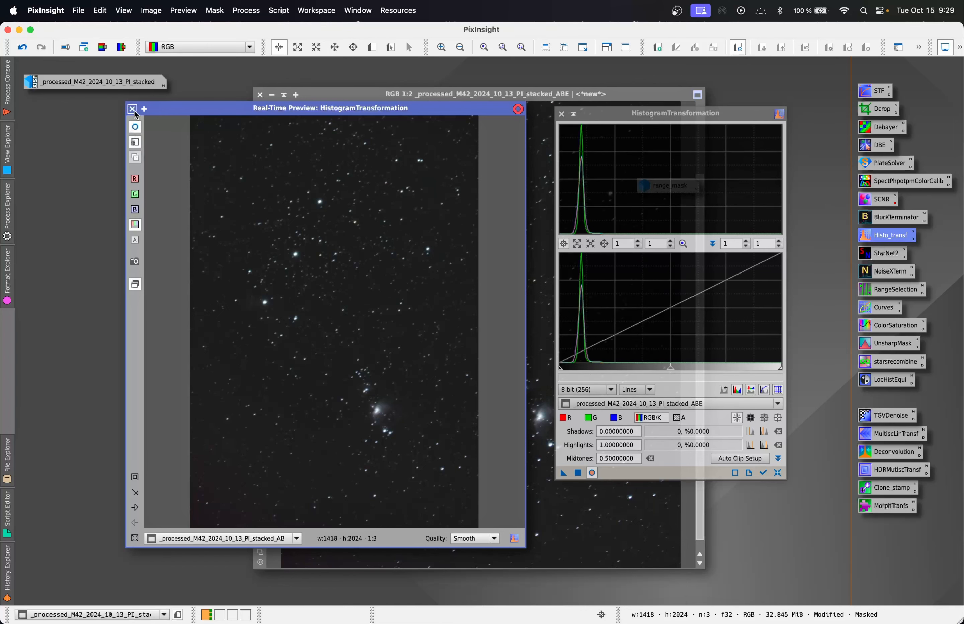
Step: Close HistogramTransformation with its real-time preview and remove the mask from the M42 image
click(132, 108)
click(561, 114)
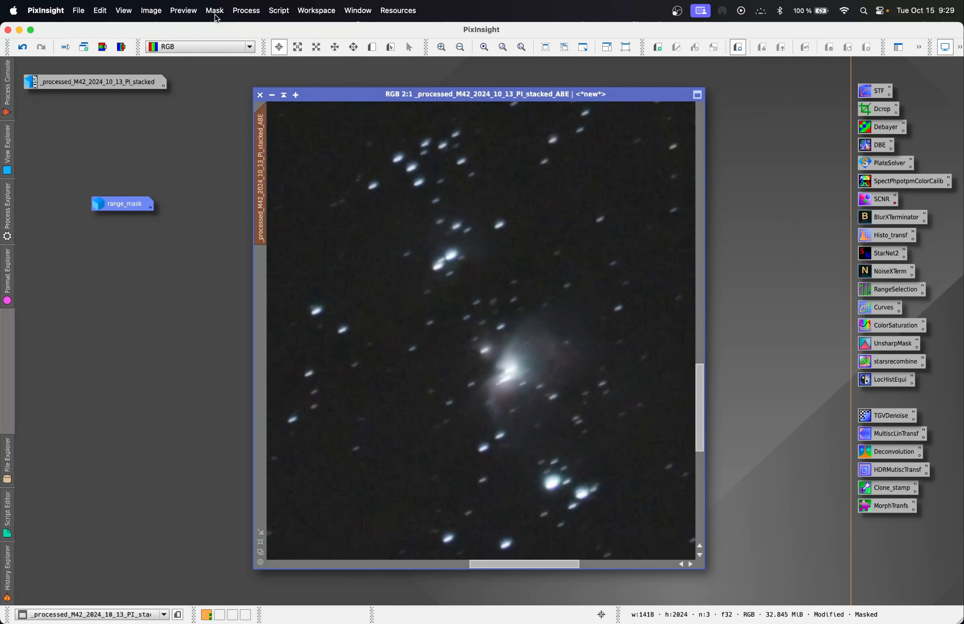
click(217, 16)
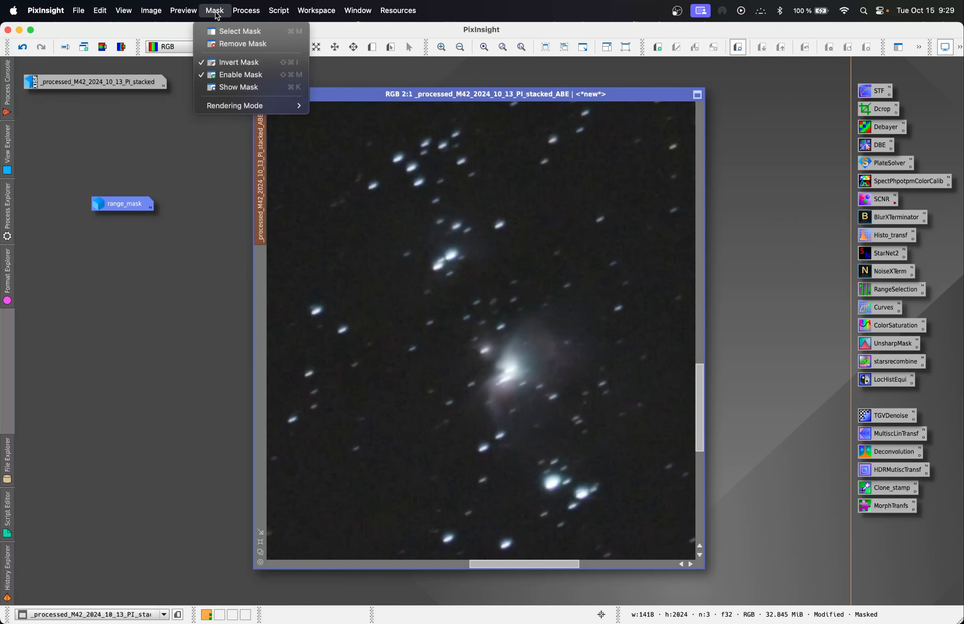
click(239, 44)
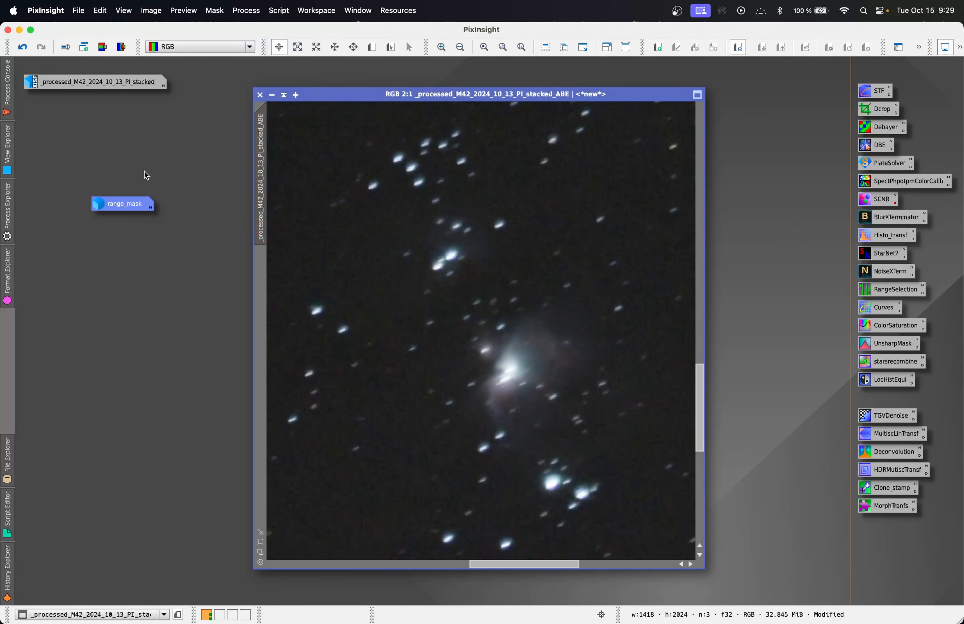
Step: Check the range_mask image briefly, then minimize it and place its icon below the stacked image's icon
double_click(129, 204)
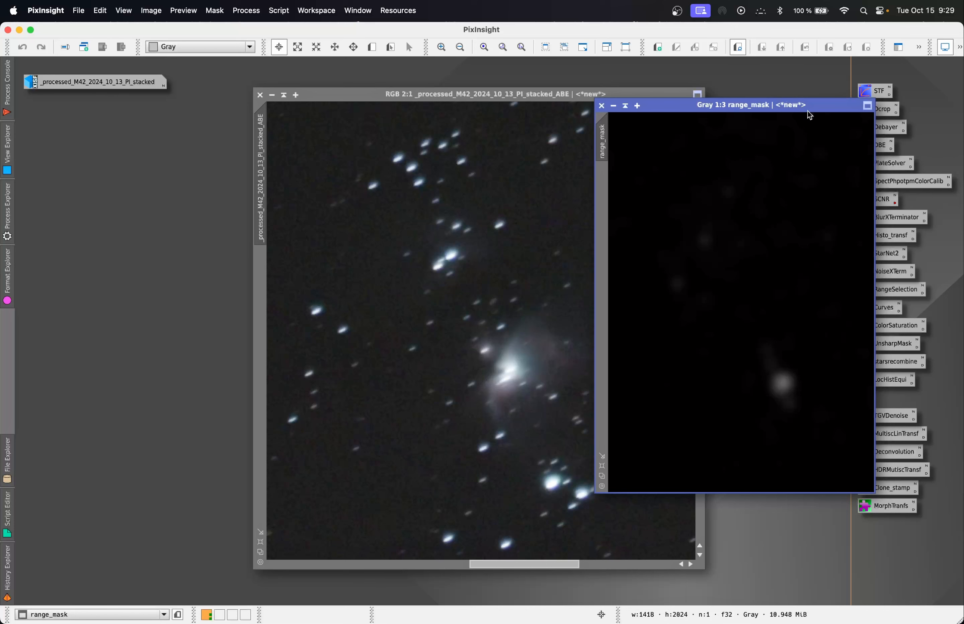
click(614, 106)
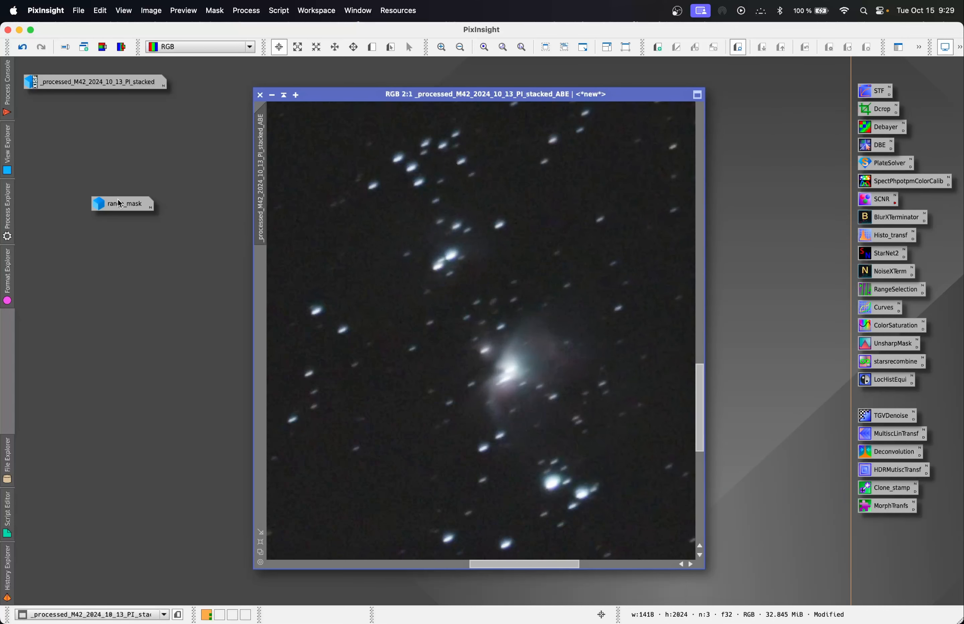
drag(120, 204, 62, 132)
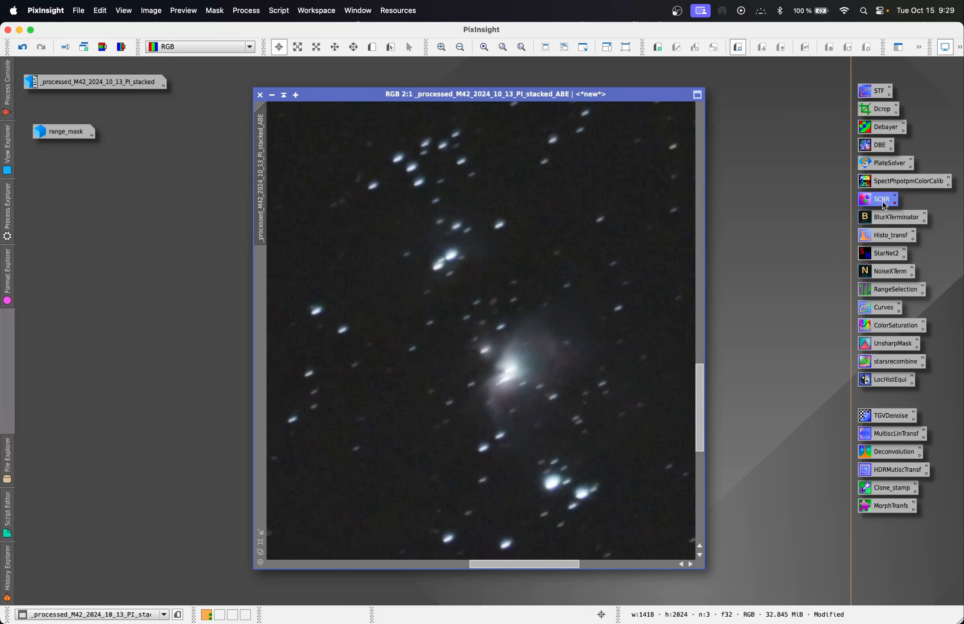
Step: Remove green from the M42 image with SCNR at amount 0.43, Average Neutral protection, and compare the result with the previous state
double_click(883, 202)
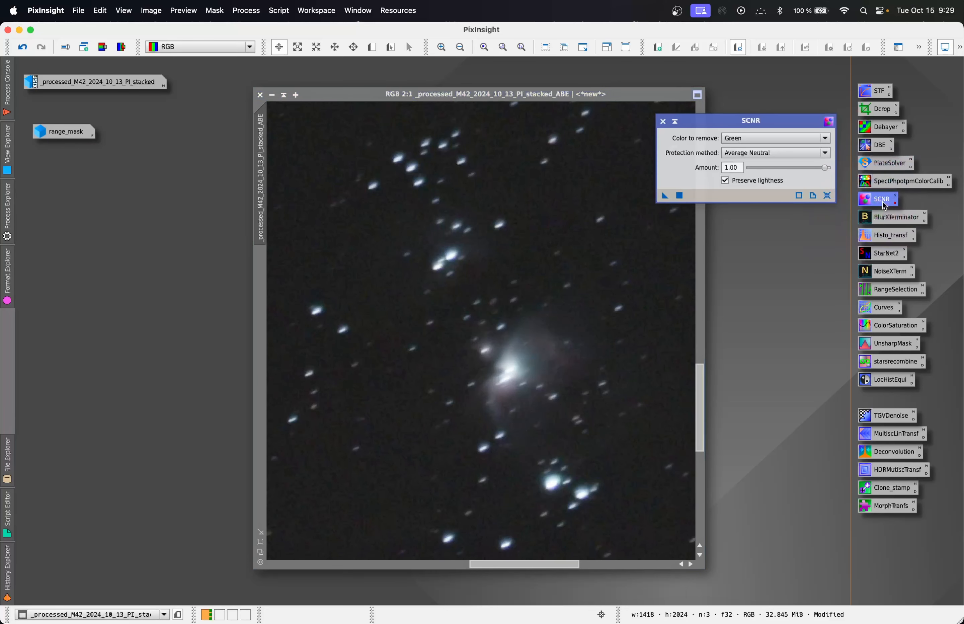
click(825, 140)
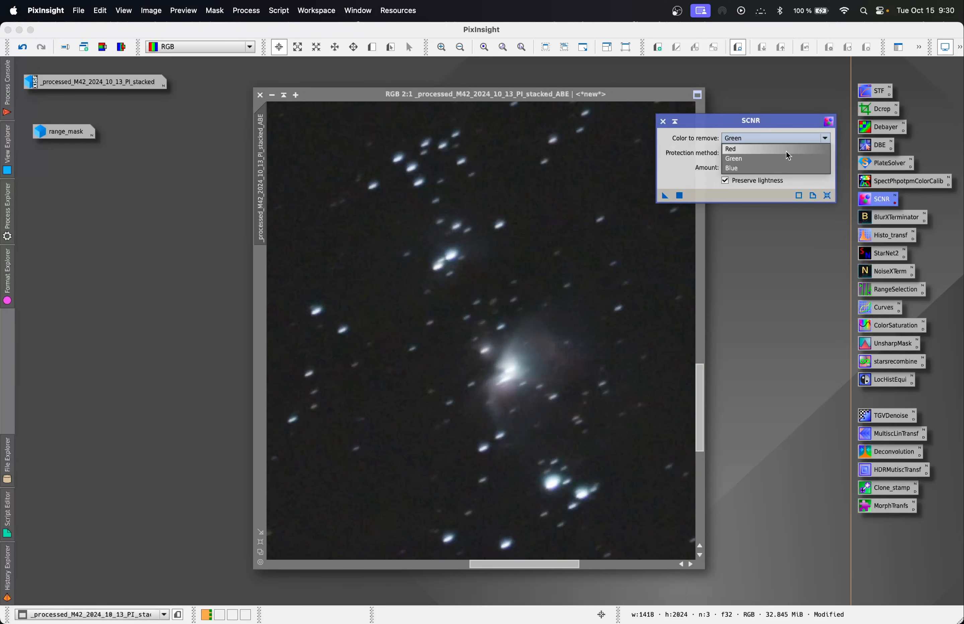
click(764, 158)
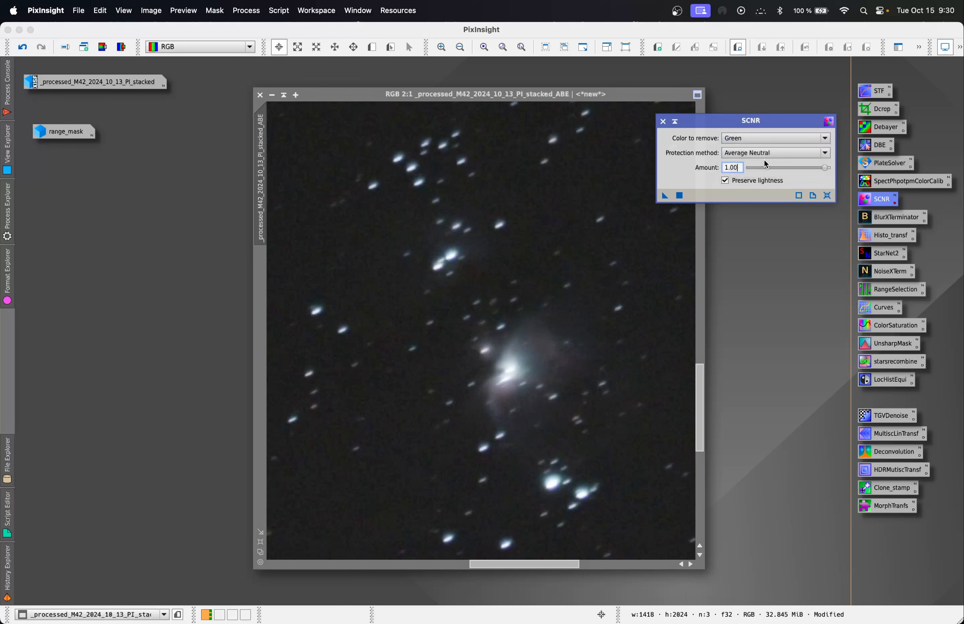
drag(825, 169, 795, 168)
drag(665, 196, 581, 228)
click(42, 48)
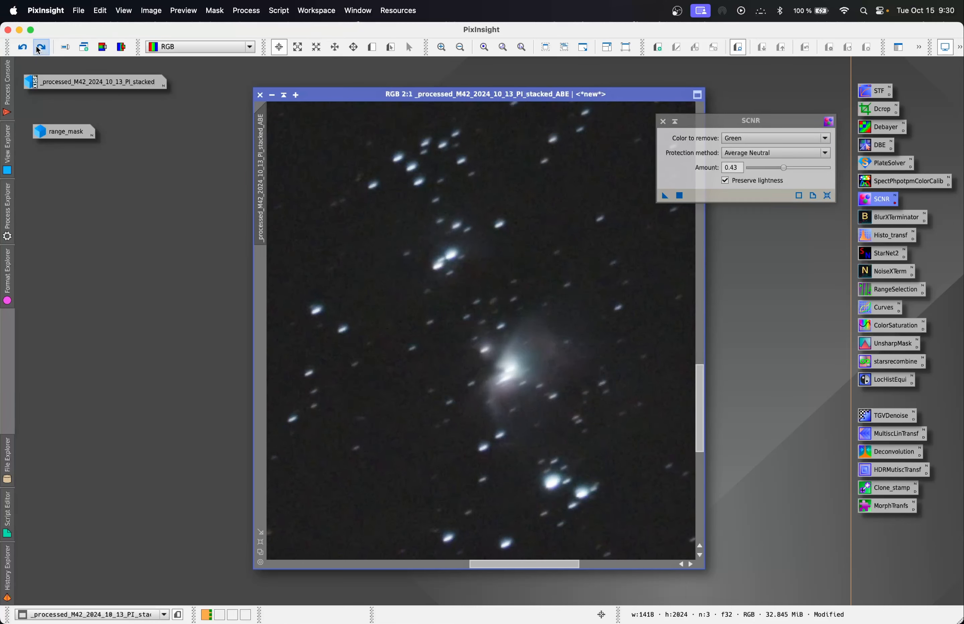
click(41, 47)
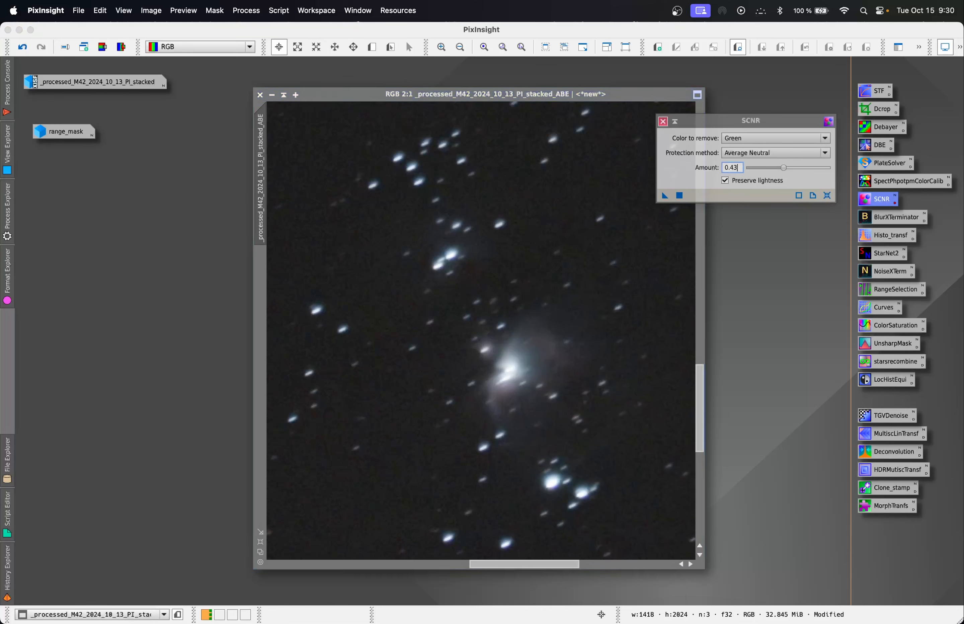
click(663, 122)
Step: Separate the stars from the M42 image with StarNet2, with Create starmask enabled and Linear data disabled
scroll(598, 256, down, 3)
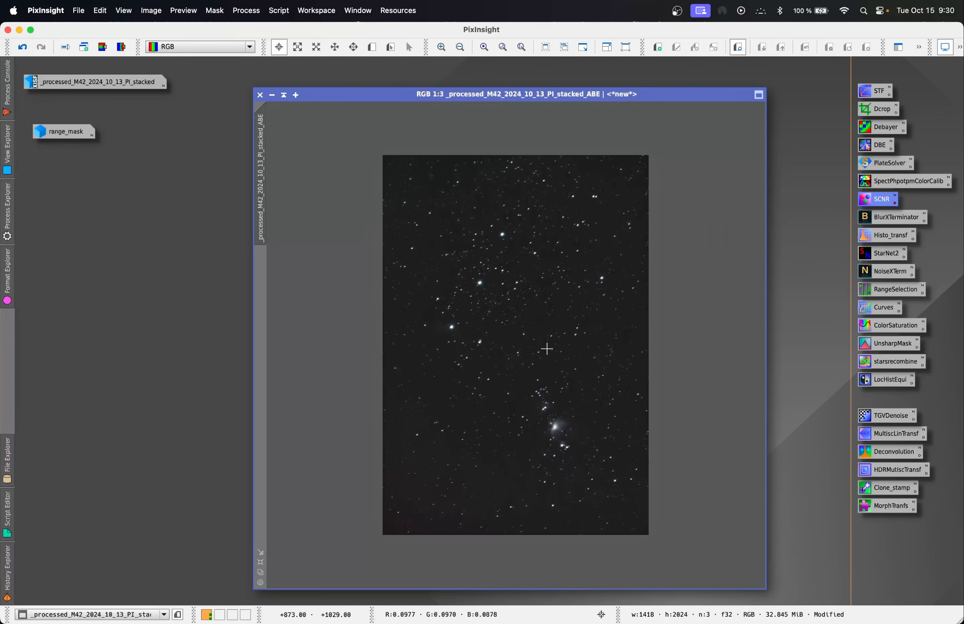
scroll(547, 348, up, 1)
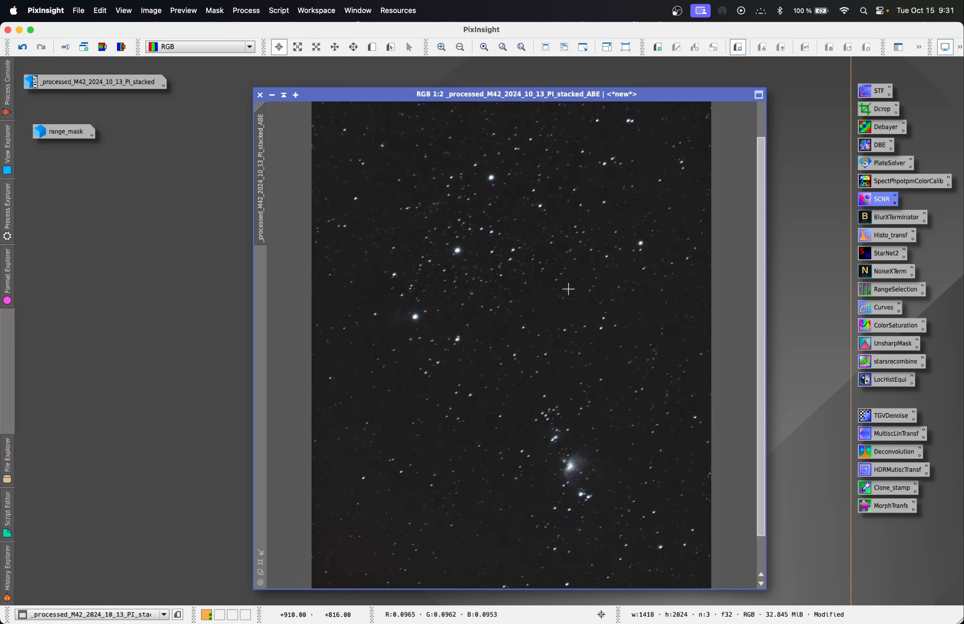
double_click(882, 254)
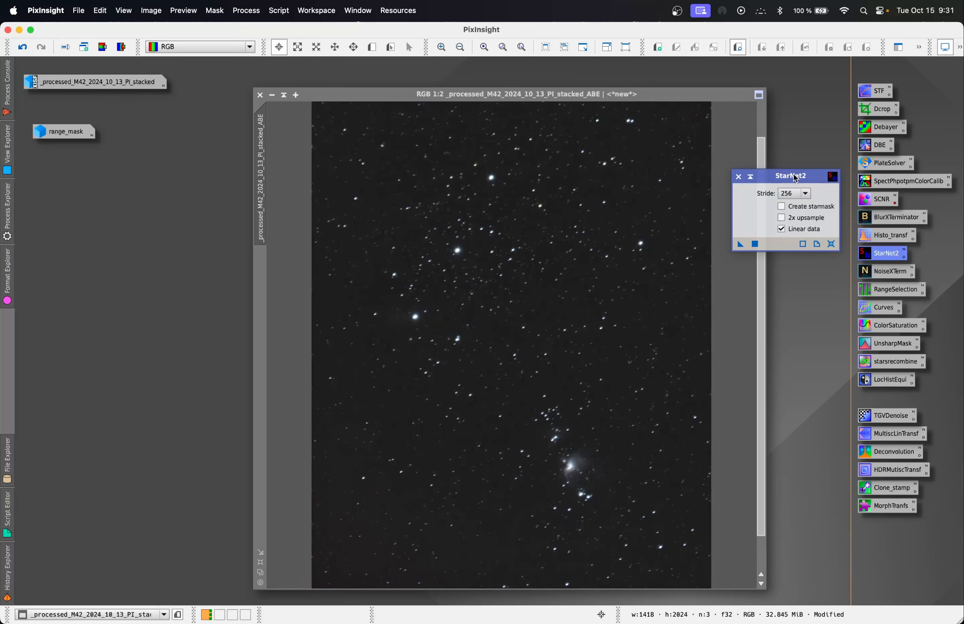
drag(644, 98, 605, 73)
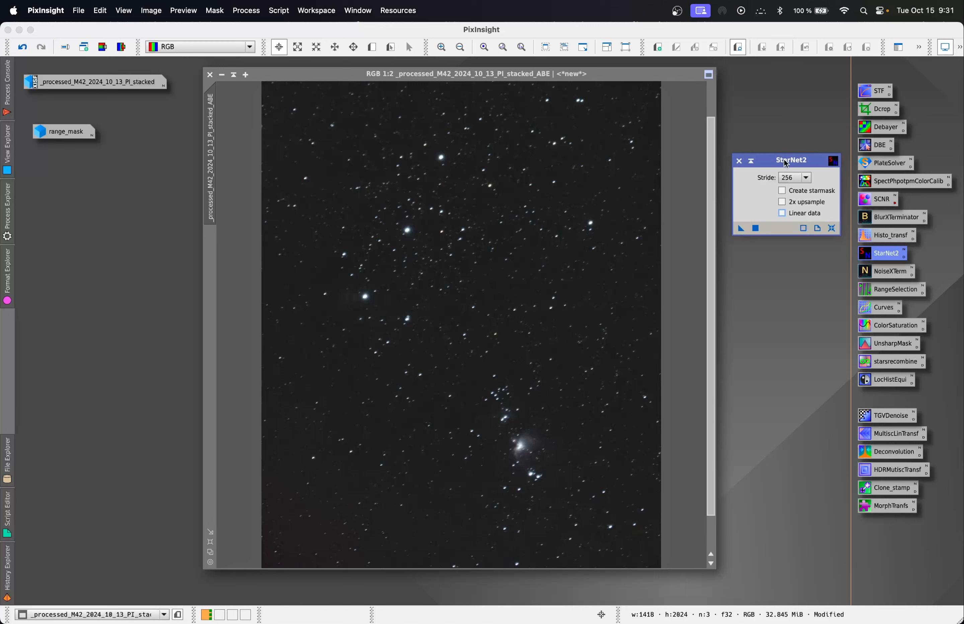
click(783, 191)
drag(741, 229, 566, 312)
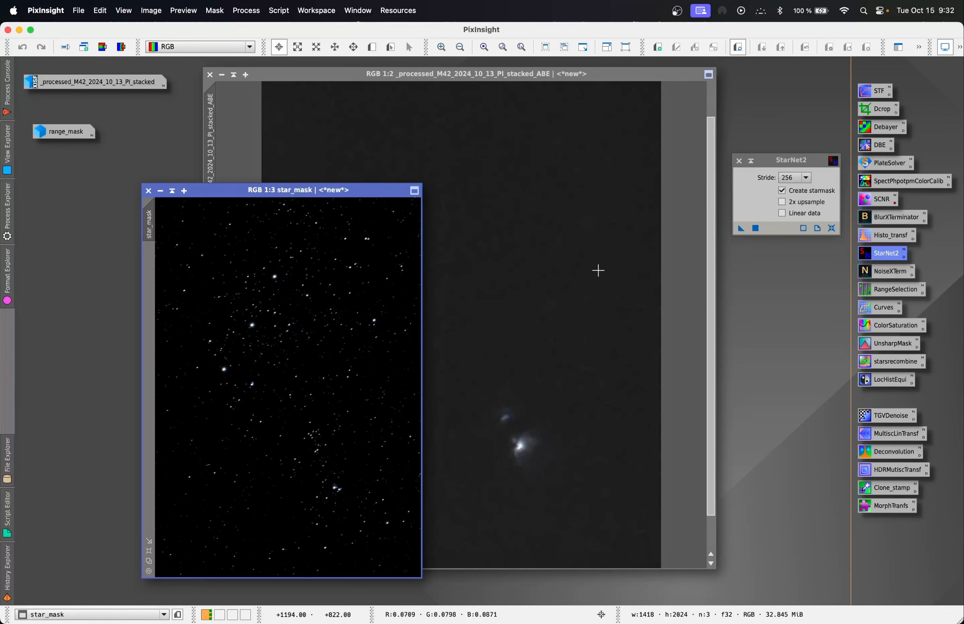
Step: Examine the star_mask image and the nebula area of the starless M42 image at several magnifications
click(600, 271)
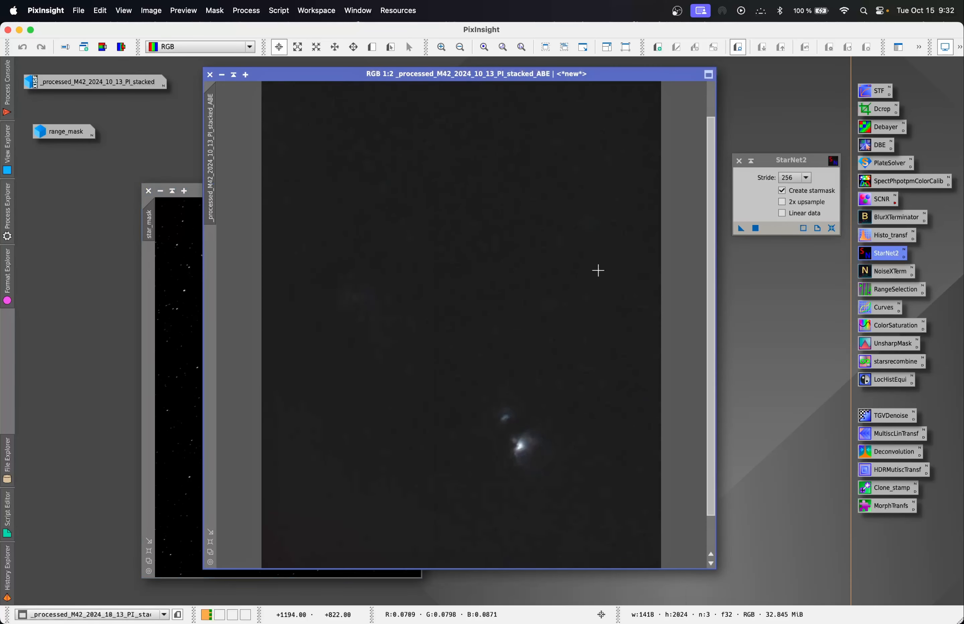
click(190, 301)
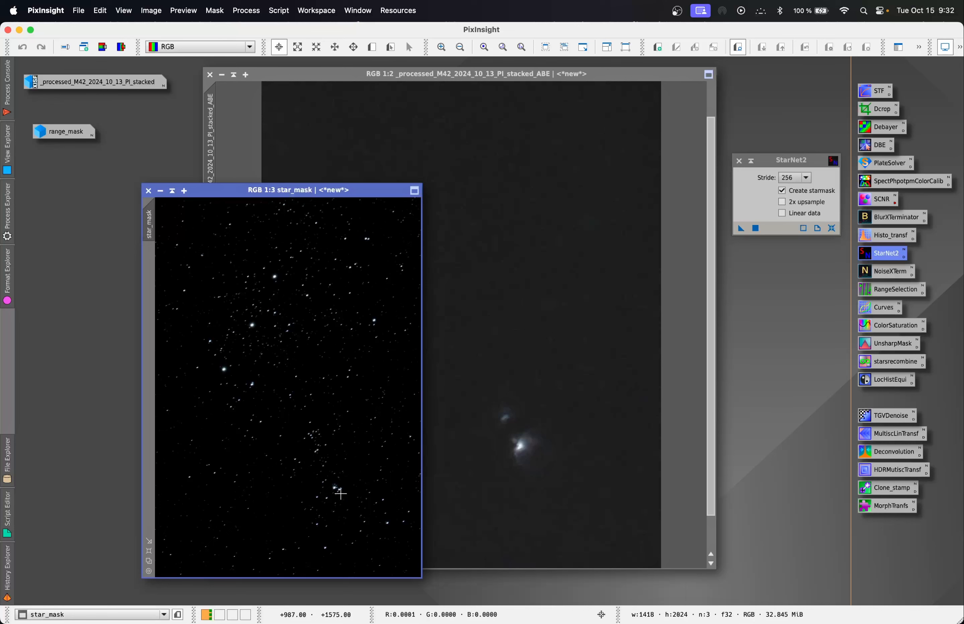
scroll(341, 495, up, 3)
scroll(252, 416, down, 5)
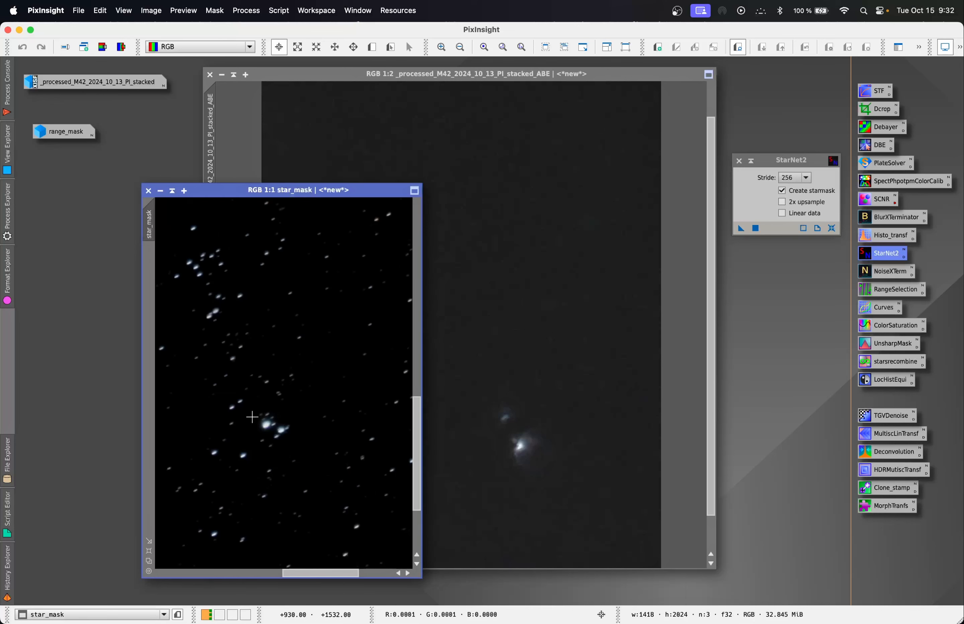
scroll(252, 417, up, 2)
click(511, 174)
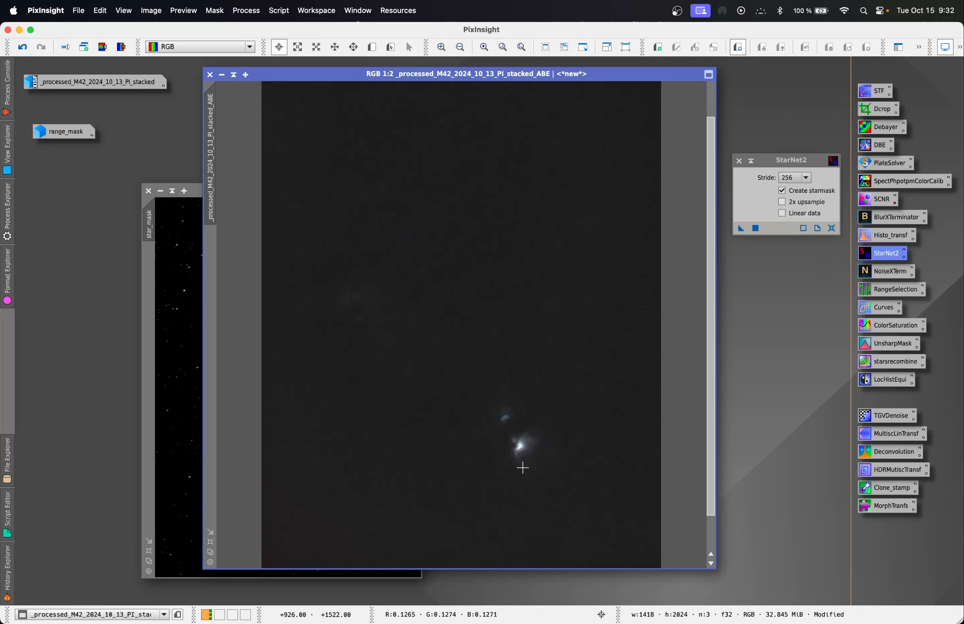
scroll(523, 468, up, 2)
scroll(522, 468, up, 1)
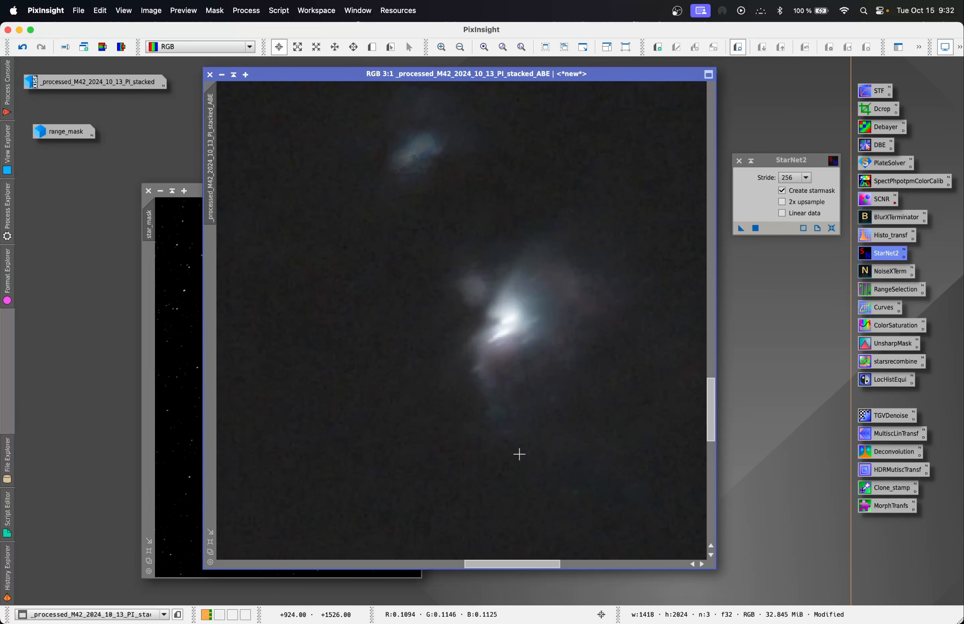
scroll(525, 349, down, 4)
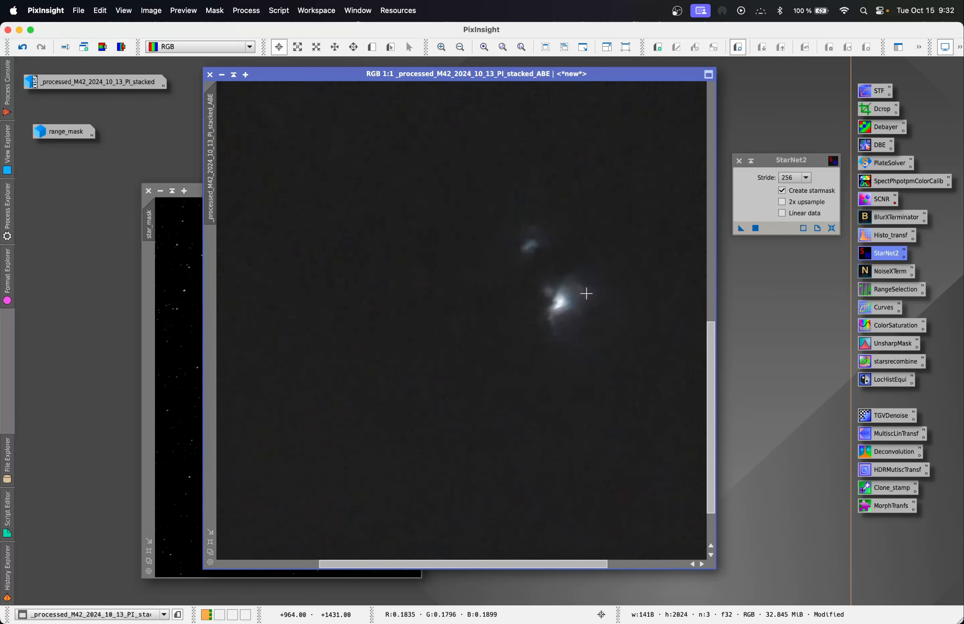
scroll(648, 280, up, 1)
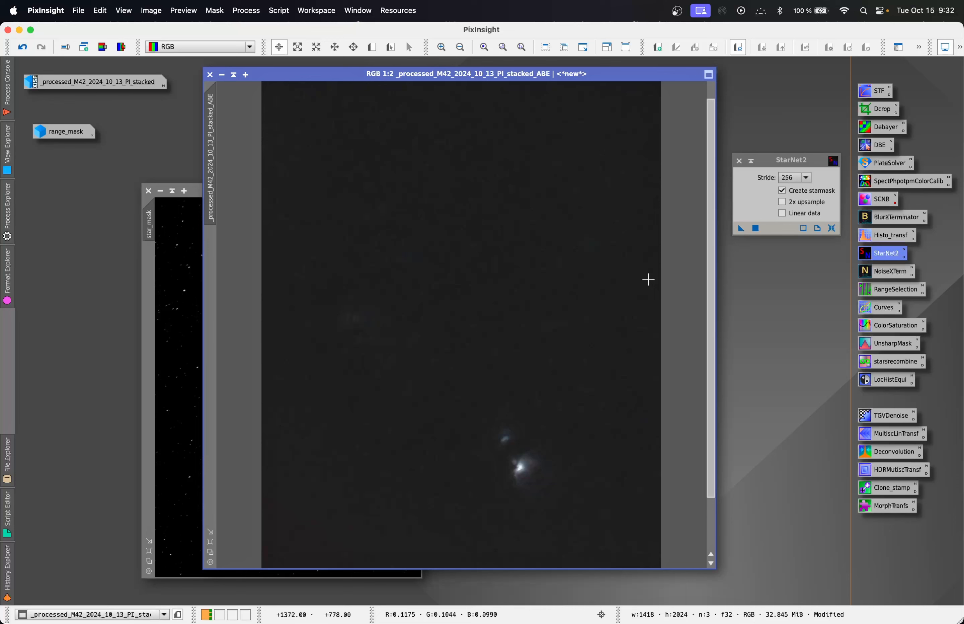